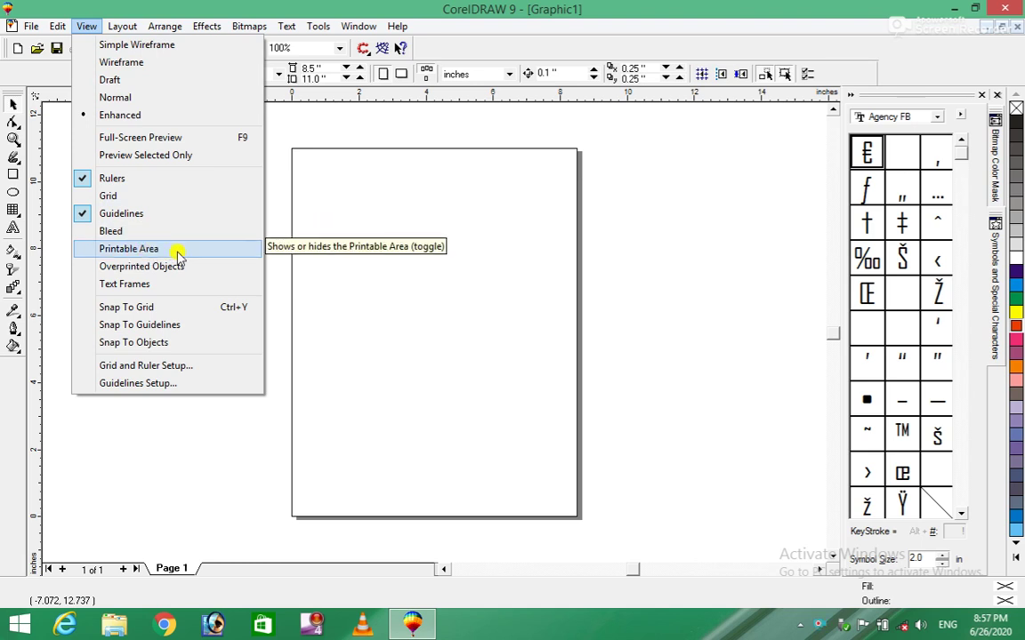
# Turn on the display of the page's printable area.
pyautogui.click(178, 253)
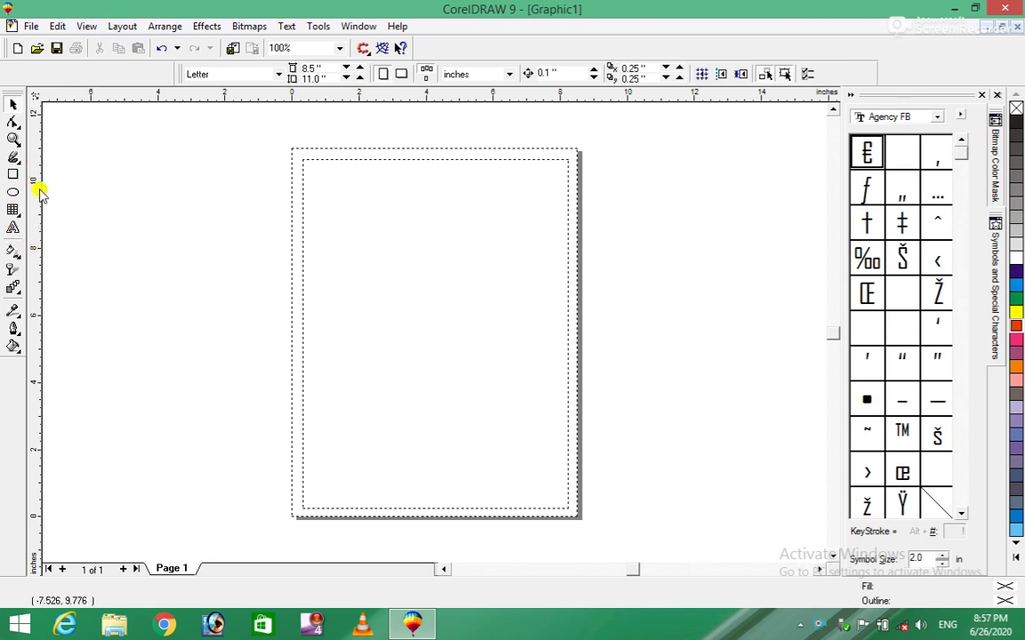
pyautogui.click(89, 27)
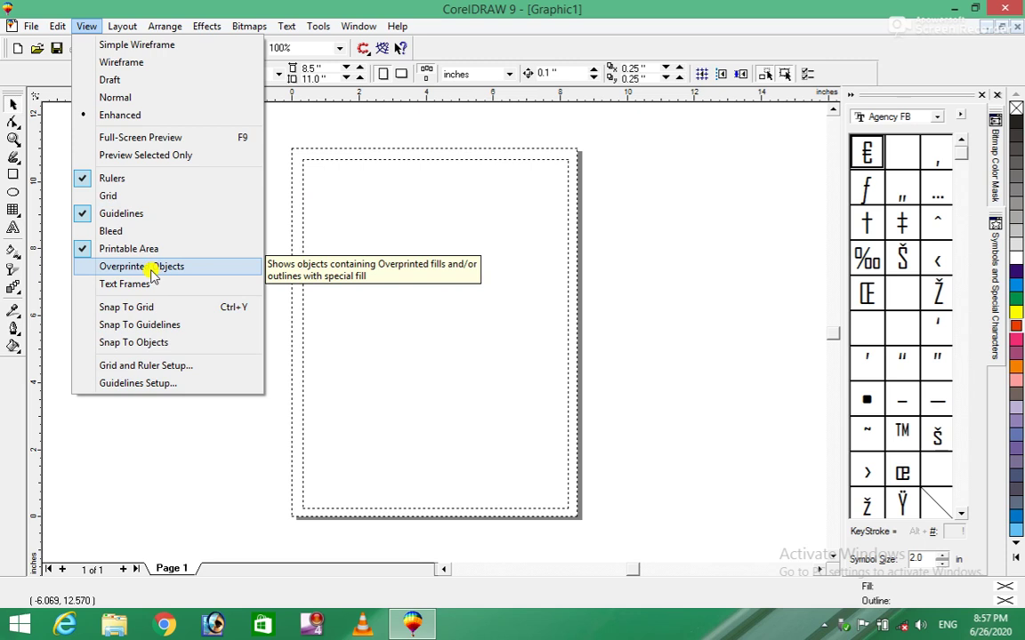
pyautogui.click(497, 203)
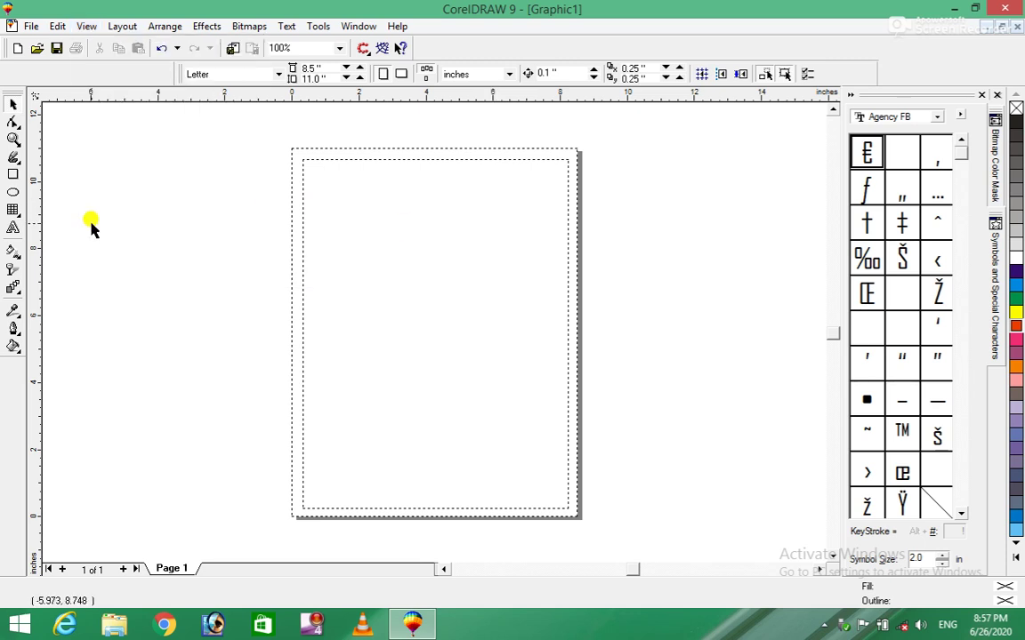
# Draw a rectangle about 4.9 by 3.3 inches across the page's upper left edge and fill it with blue.
pyautogui.click(12, 176)
pyautogui.moveTo(279, 197); pyautogui.dragTo(444, 308)
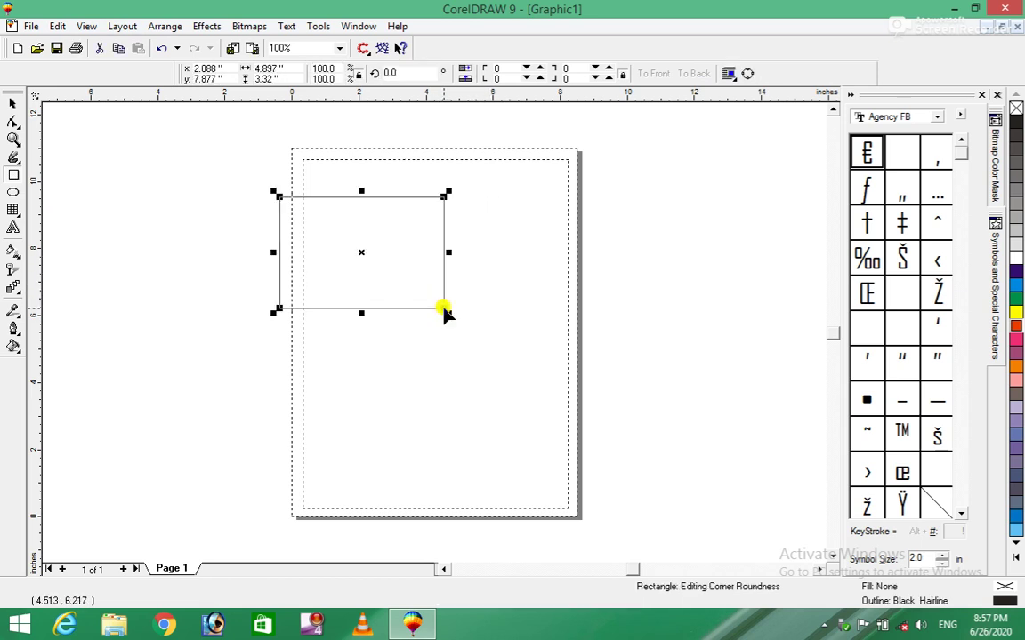
pyautogui.click(1016, 275)
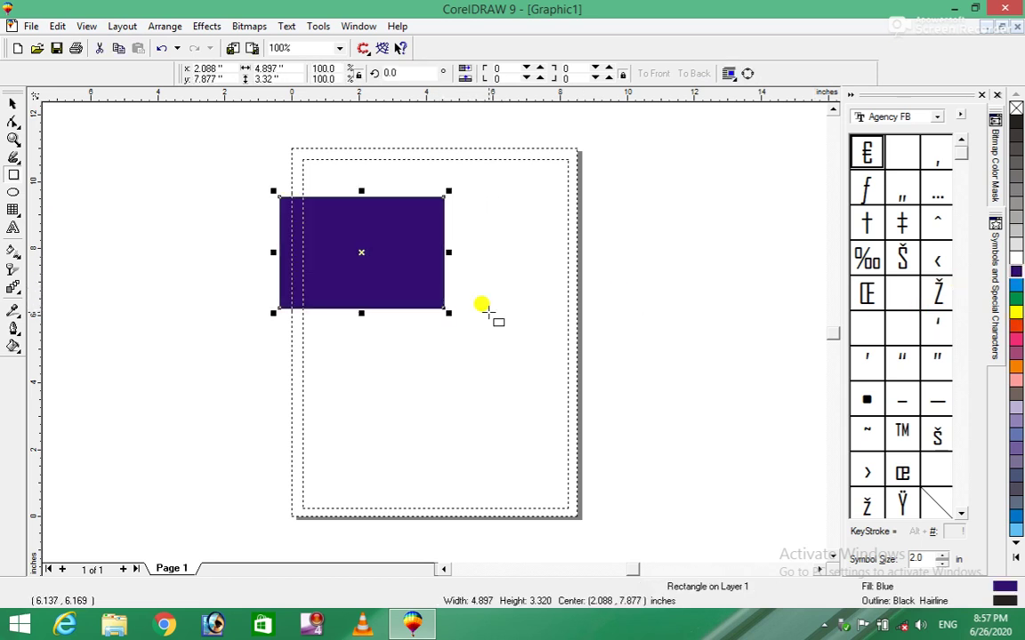
pyautogui.click(268, 256)
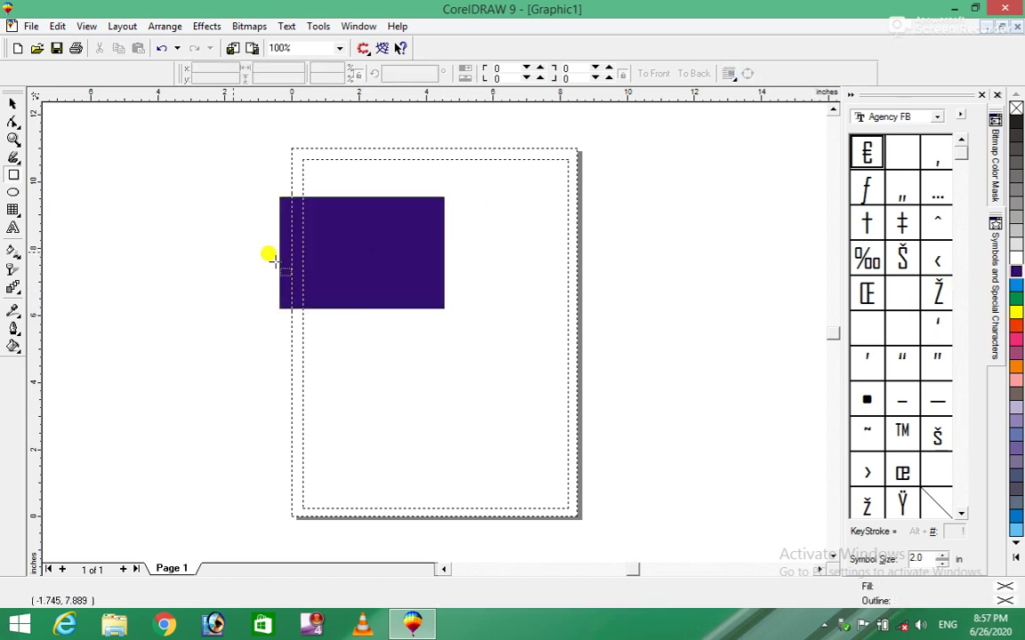
# Draw a rectangle about 3.9 by 2 inches directly right of the blue one and fill it with red.
pyautogui.click(13, 176)
pyautogui.moveTo(444, 223); pyautogui.dragTo(576, 290)
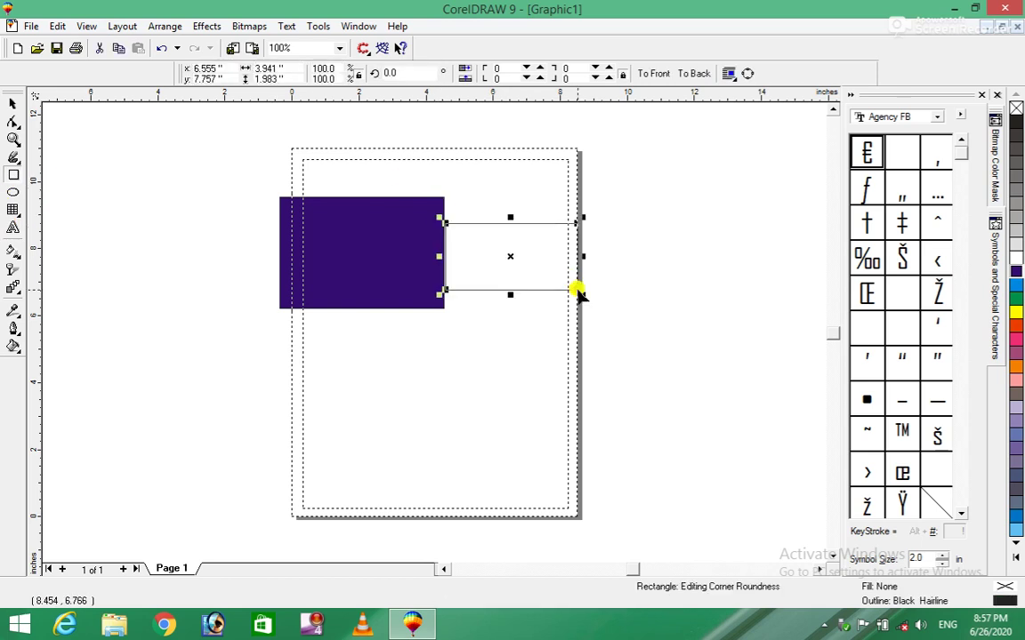
pyautogui.click(1015, 327)
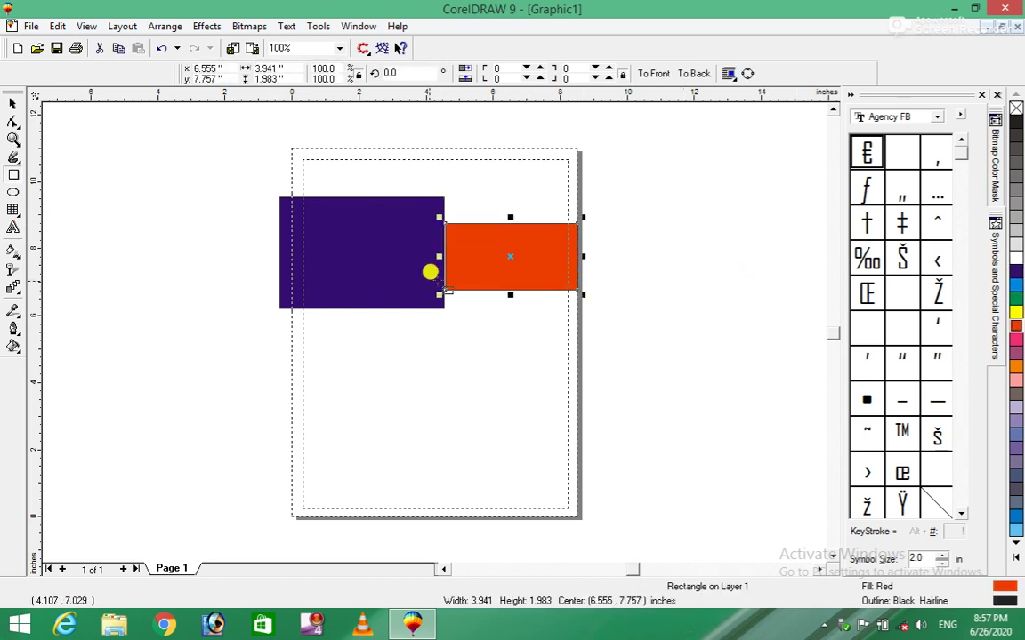
# Draw an ellipse about 4.5 by 2.9 inches above the rectangles, fill it with green and move it slightly upward.
pyautogui.click(13, 193)
pyautogui.moveTo(376, 137); pyautogui.dragTo(528, 234)
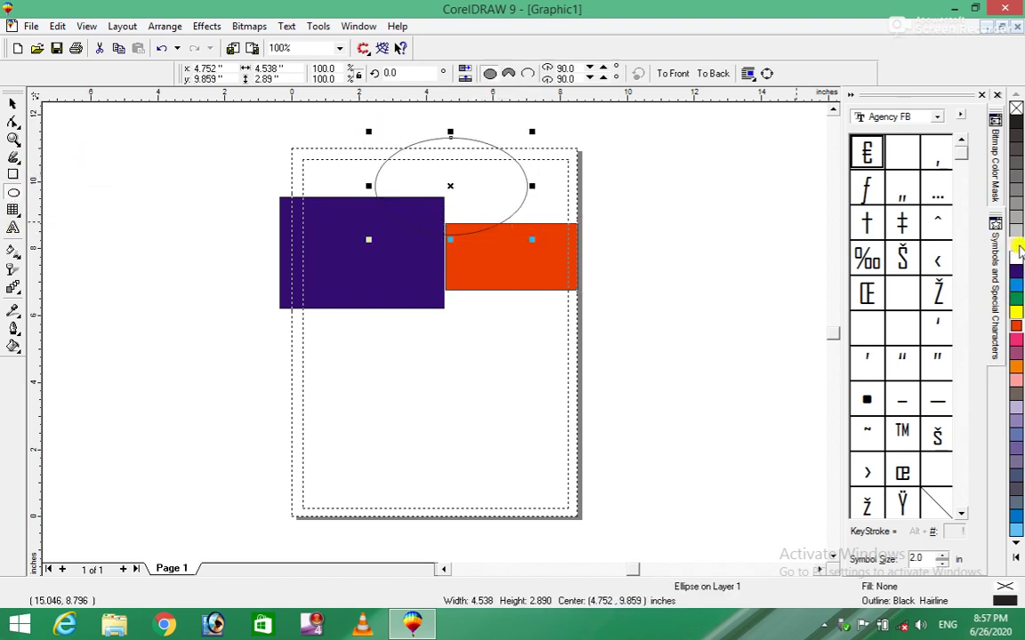
pyautogui.click(1013, 298)
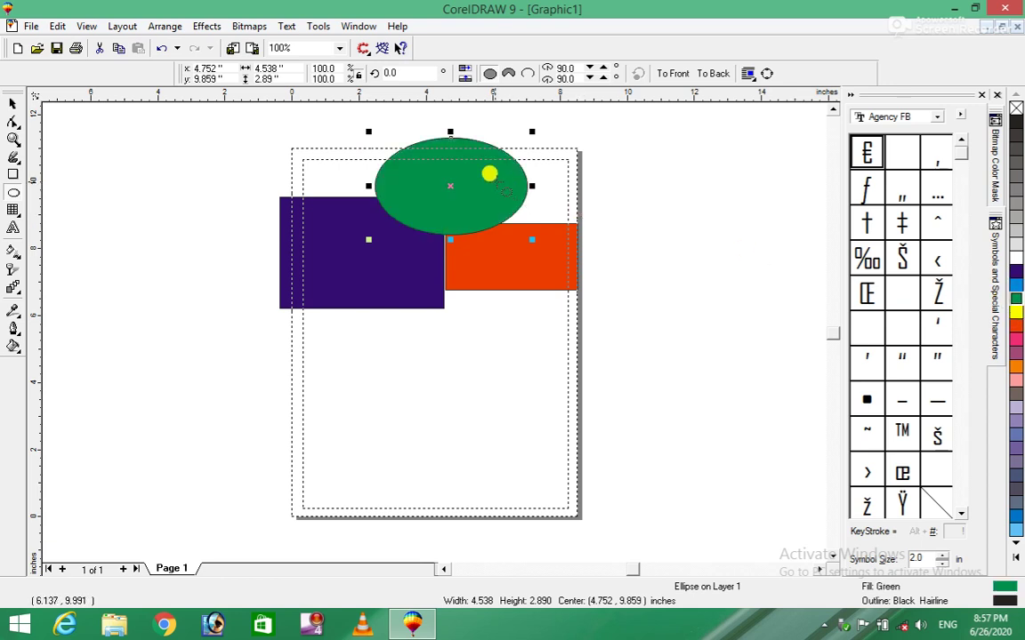
pyautogui.moveTo(447, 184); pyautogui.dragTo(446, 171)
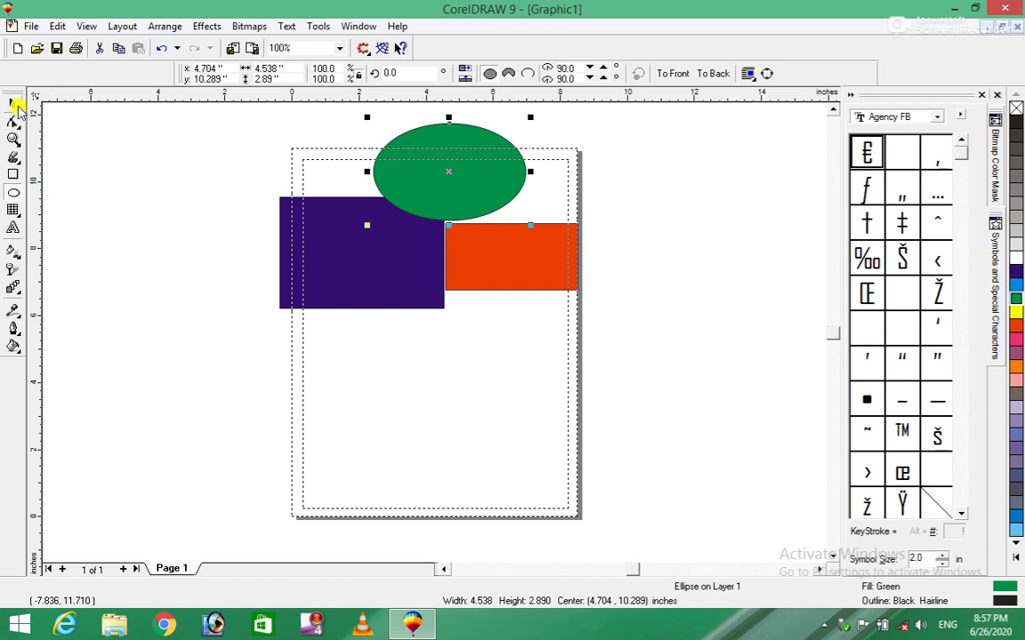
# Move the blue rectangle left, away from the red one, and enable Overprint Fill for it.
pyautogui.click(86, 25)
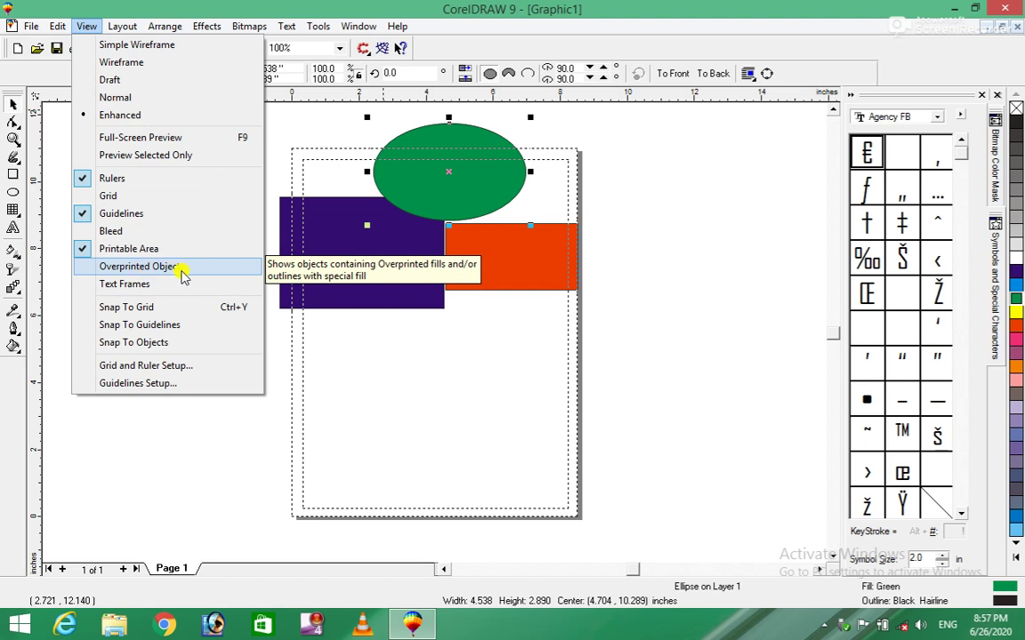
pyautogui.click(732, 293)
pyautogui.moveTo(328, 256); pyautogui.dragTo(314, 259)
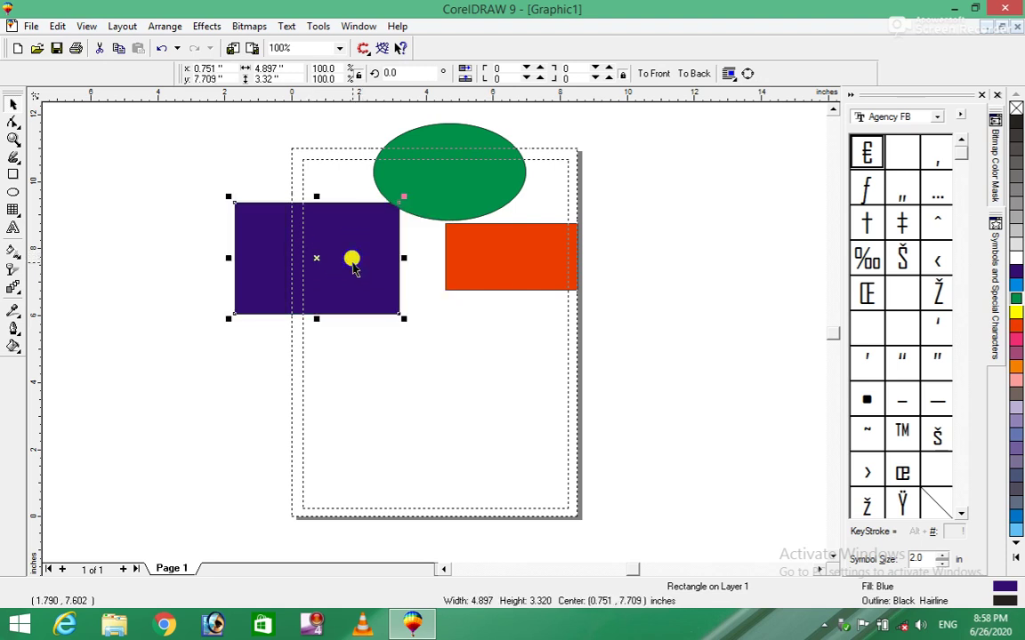
pyautogui.rightClick(352, 264)
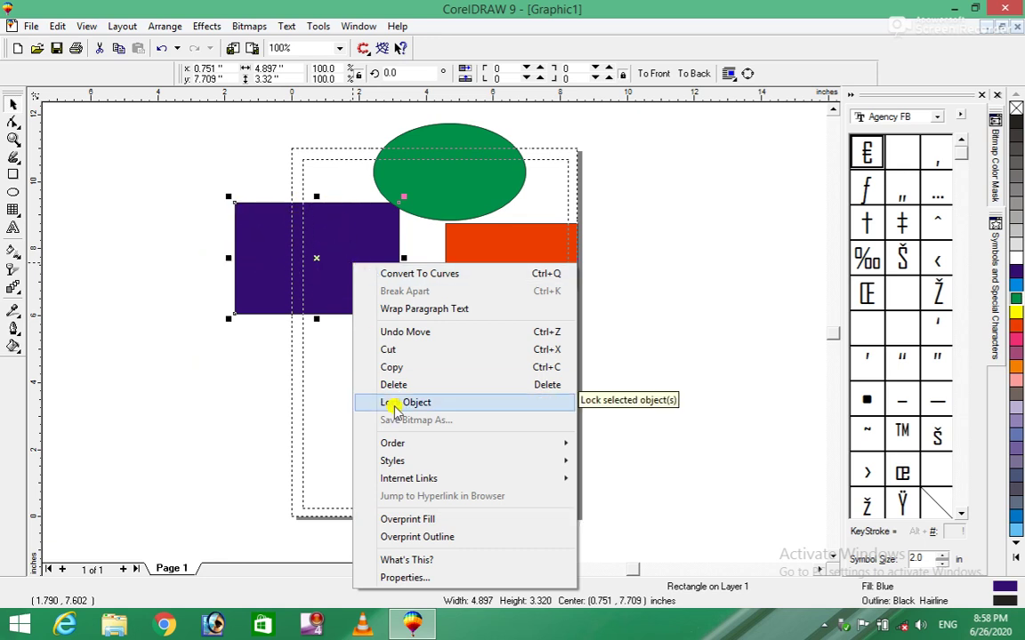
pyautogui.click(343, 455)
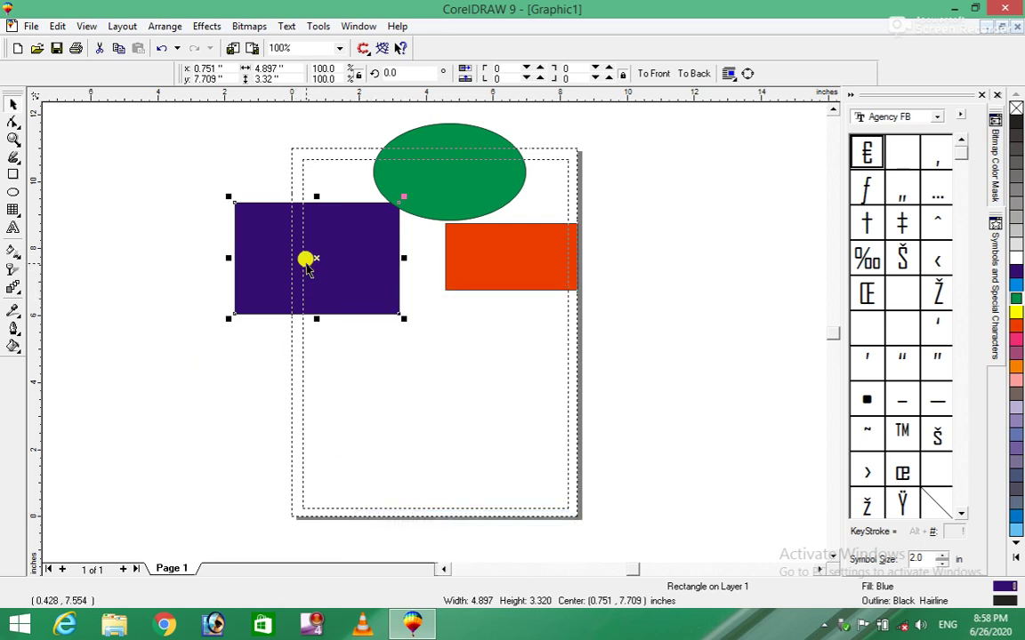
# Show overprinted objects to examine the blue rectangle's fill pattern, and hide them again.
pyautogui.click(85, 26)
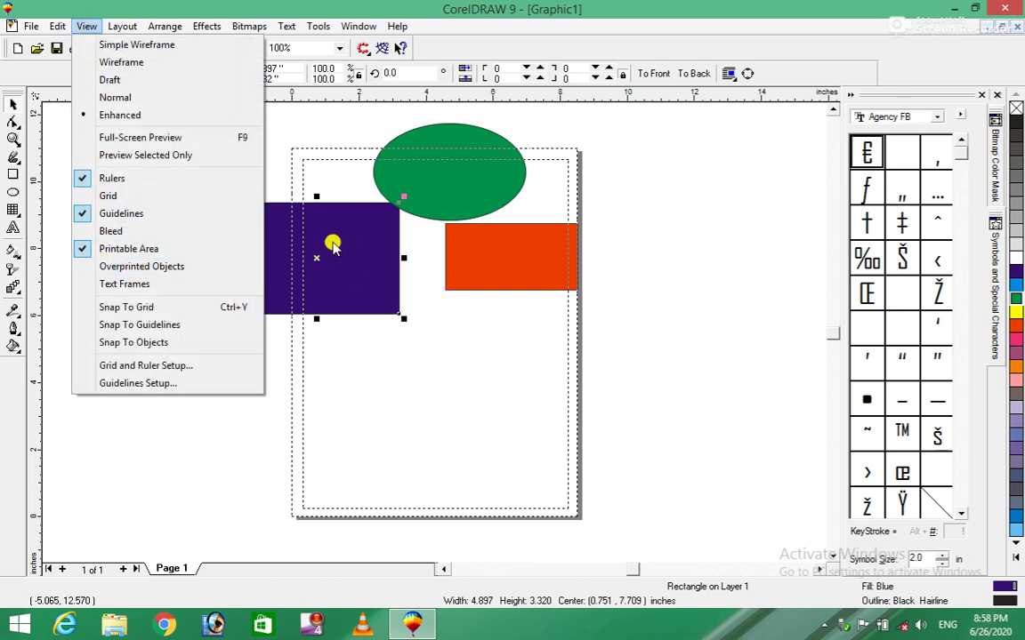
pyautogui.click(177, 267)
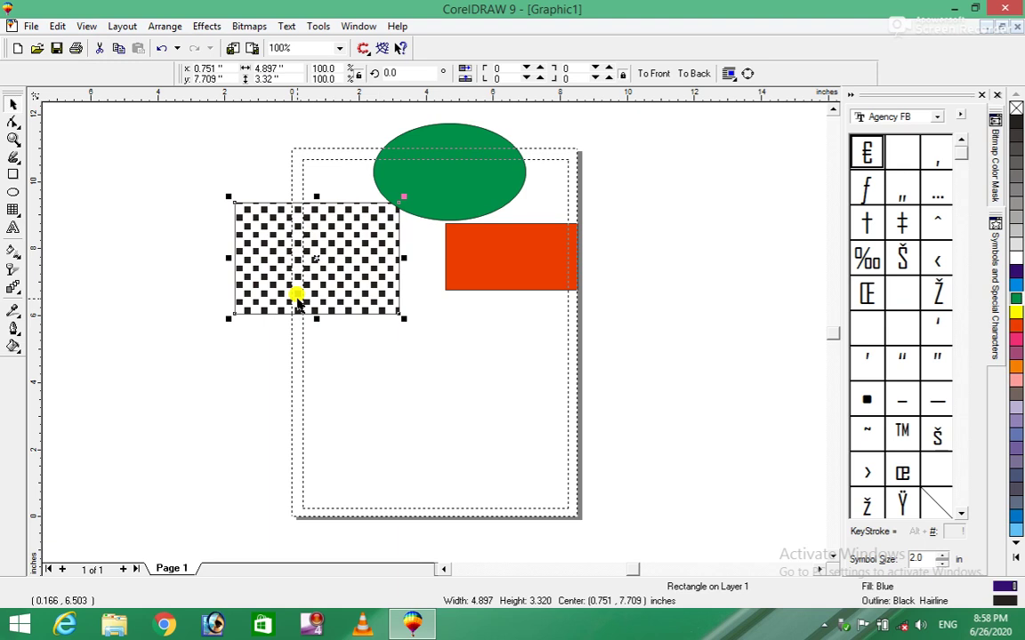
pyautogui.click(86, 27)
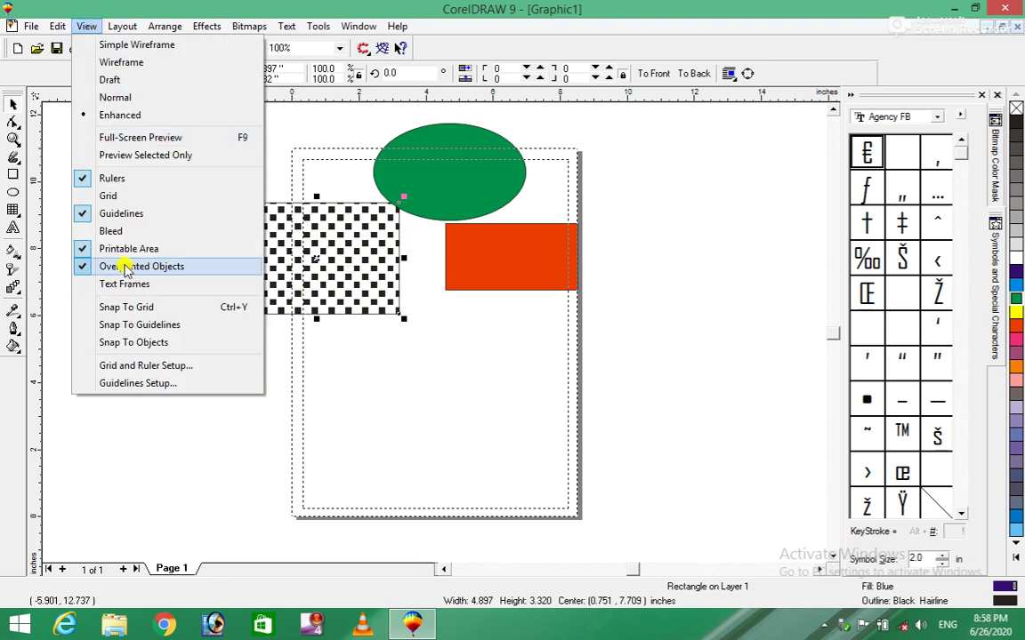
pyautogui.click(83, 267)
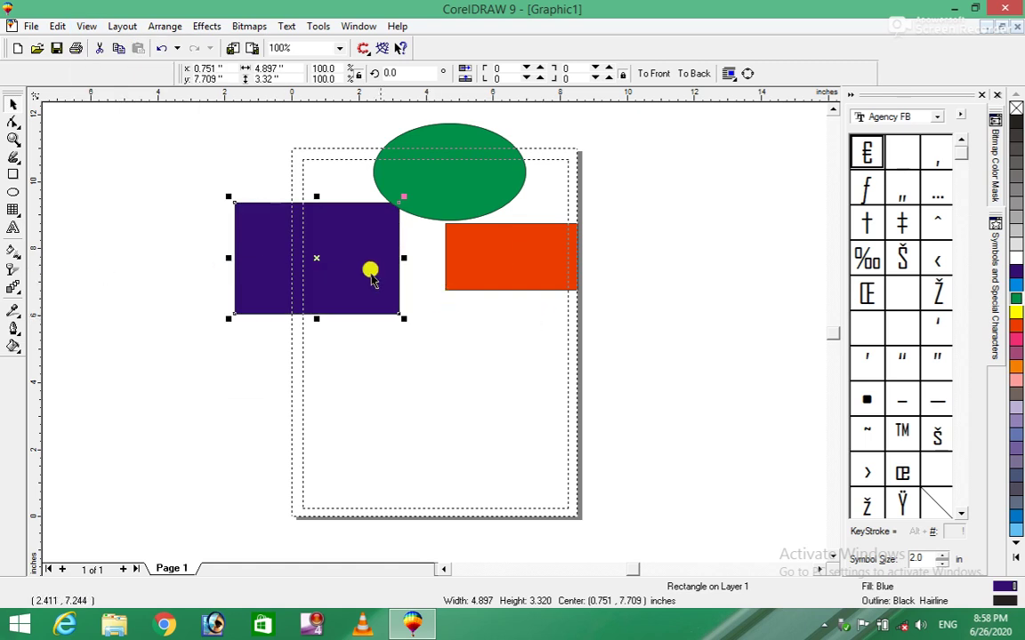
# Enable Overprint Outline for the red rectangle.
pyautogui.click(517, 267)
pyautogui.rightClick(517, 267)
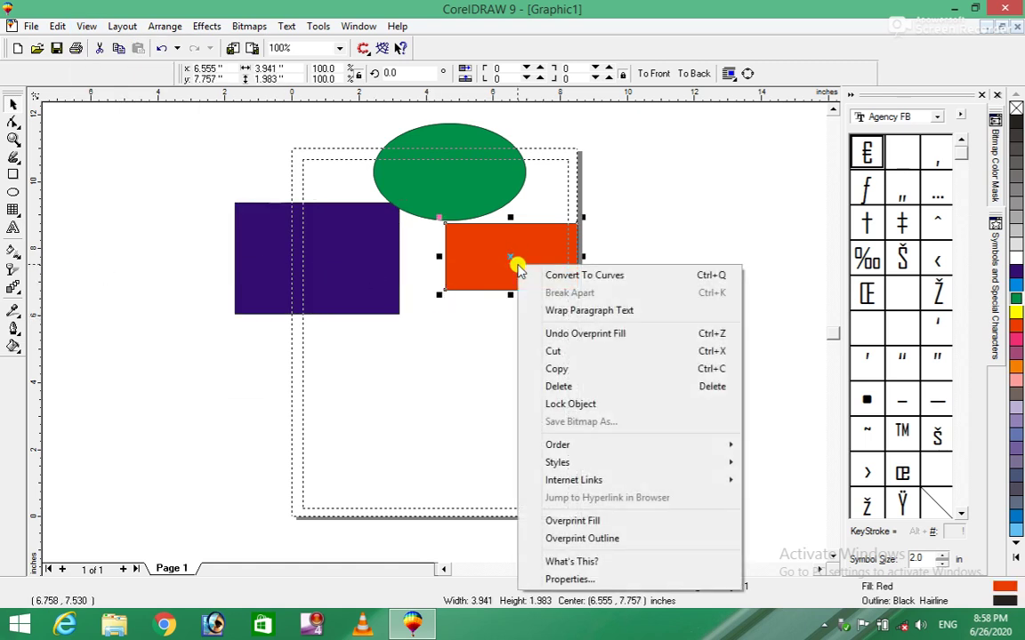
pyautogui.click(590, 540)
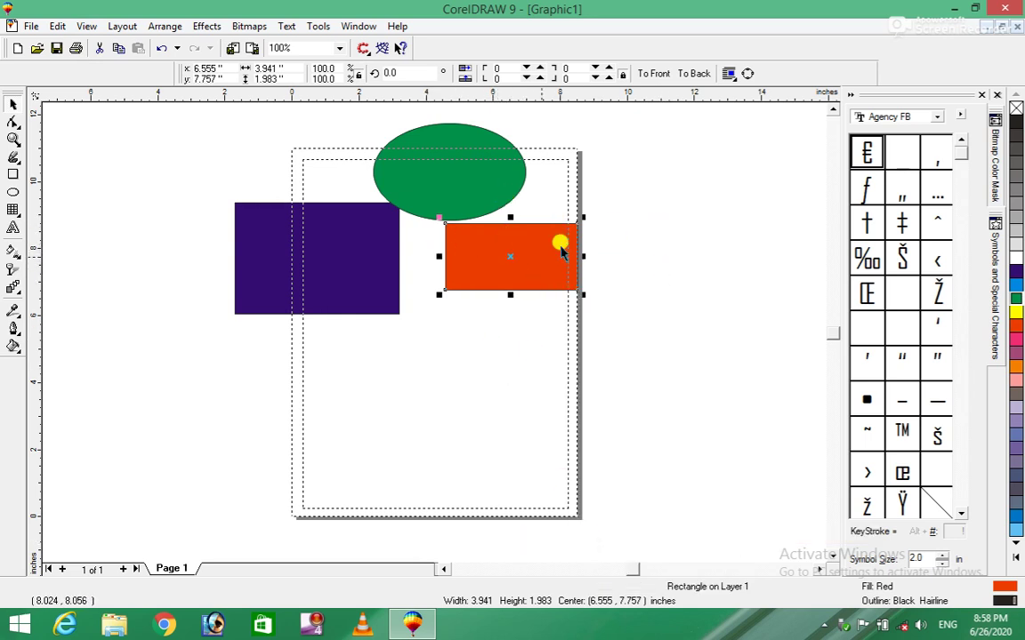
# Display overprinted objects to compare the patterns on the blue and red rectangles, and switch the display back off.
pyautogui.click(86, 27)
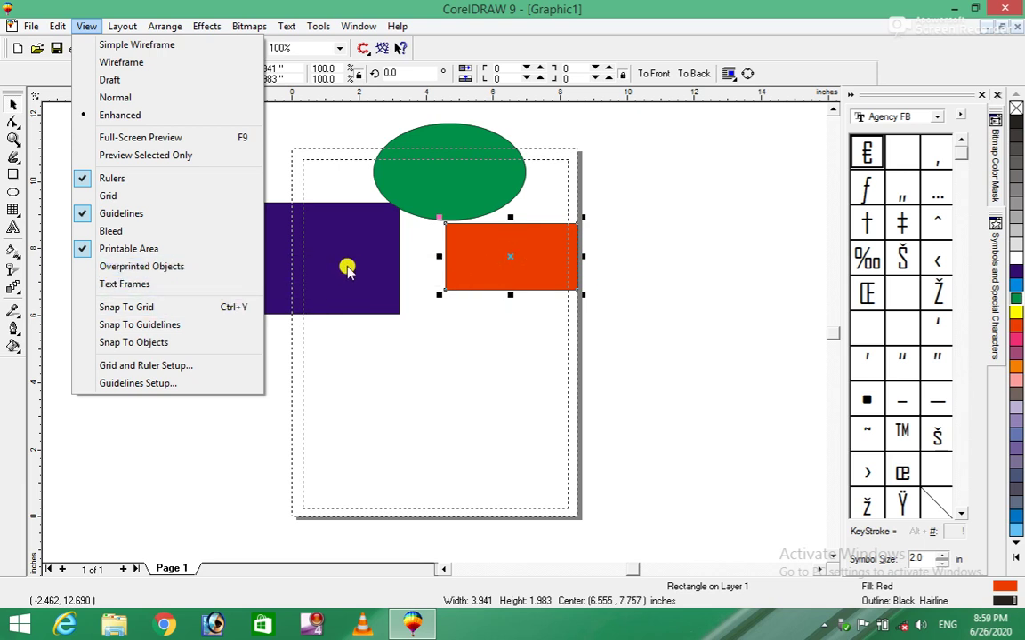
pyautogui.click(145, 267)
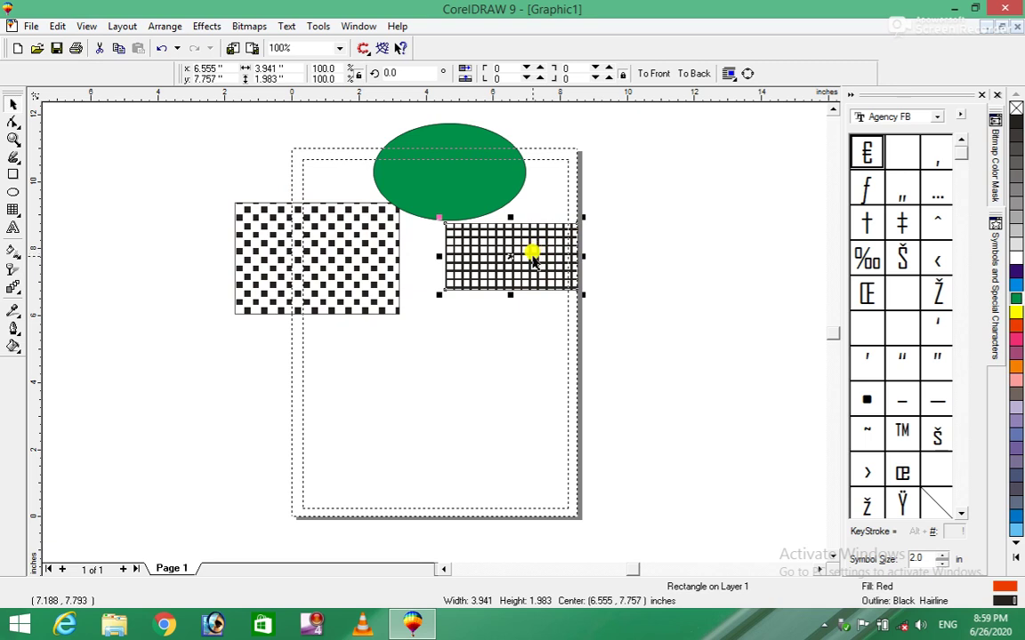
pyautogui.click(465, 185)
pyautogui.rightClick(464, 185)
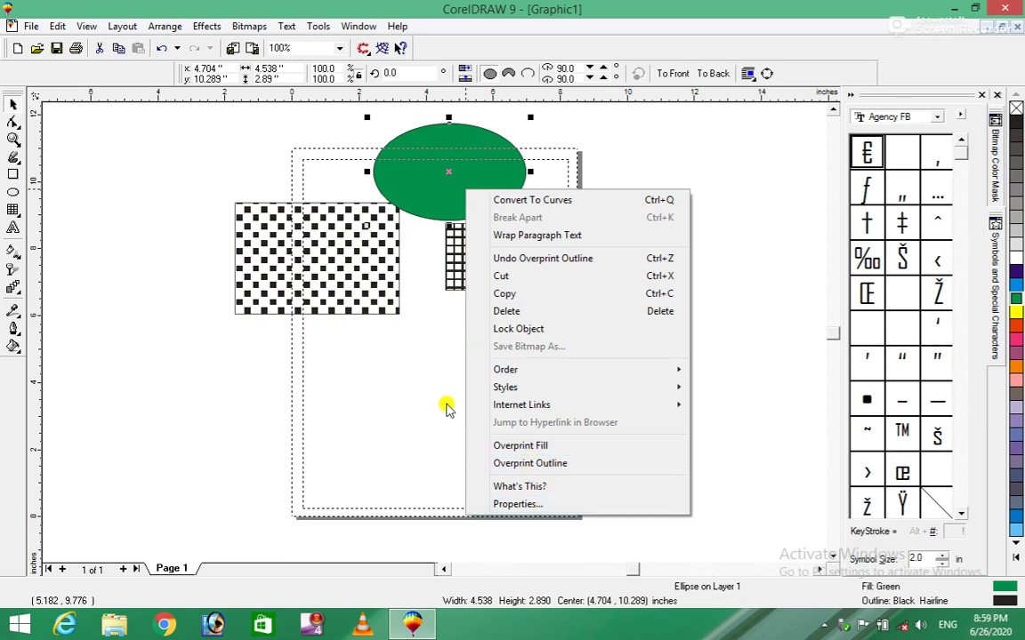
pyautogui.click(425, 395)
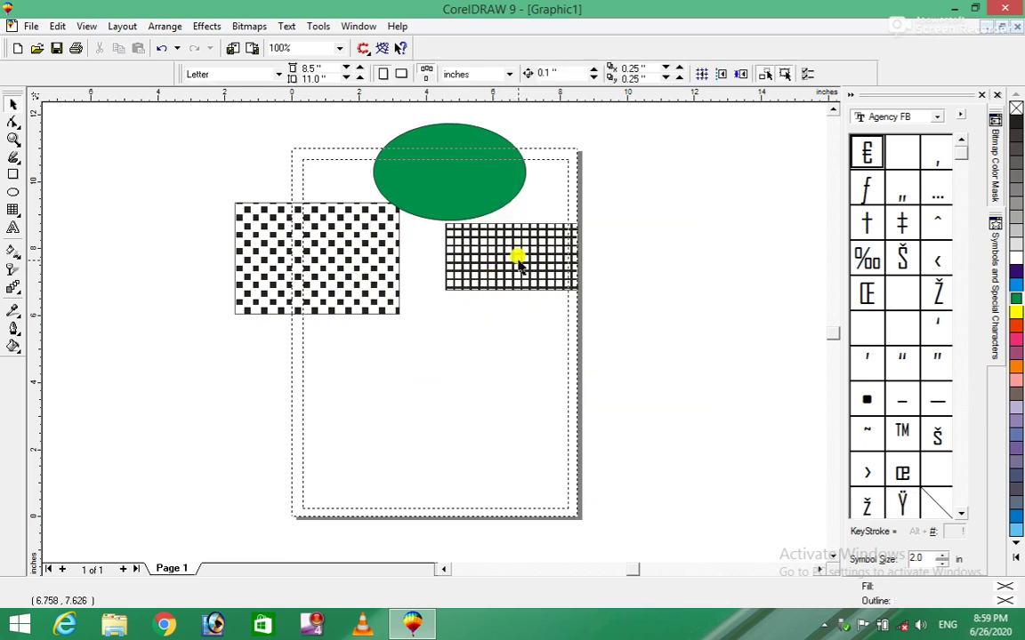
pyautogui.click(87, 25)
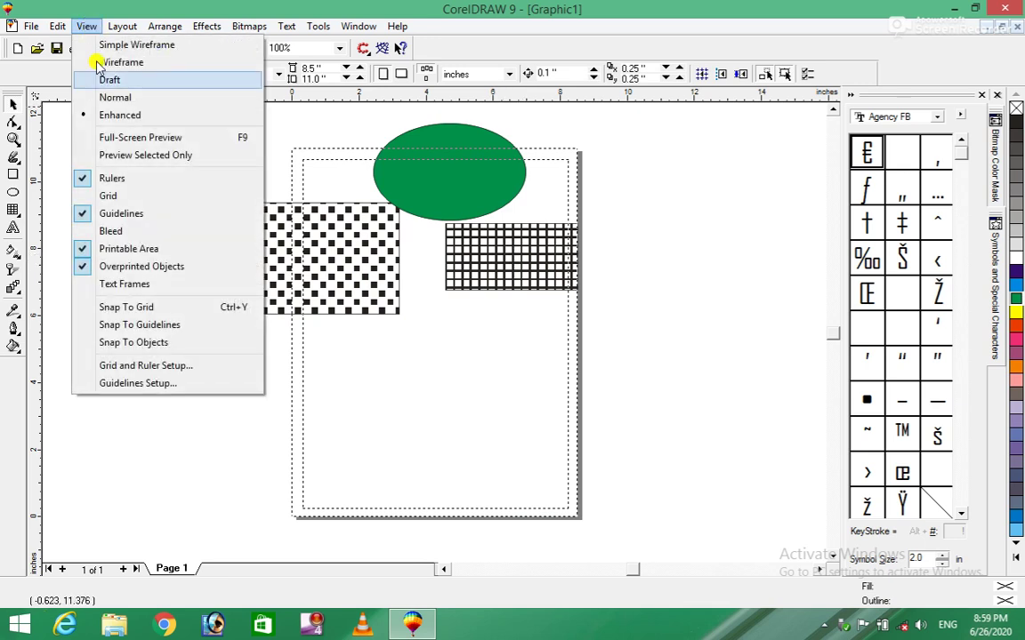
pyautogui.click(80, 269)
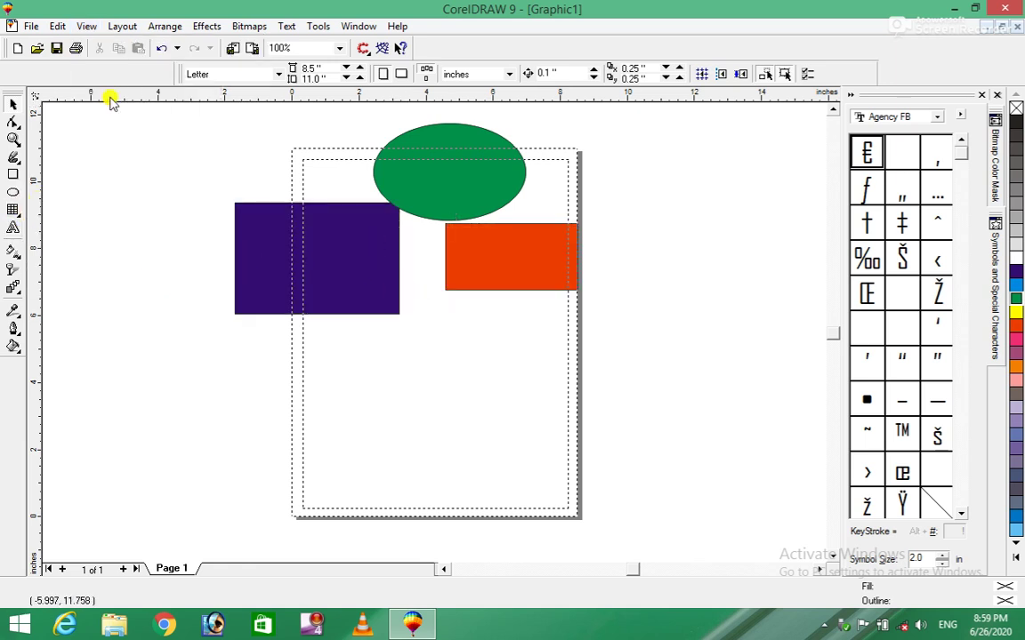
# Add the artistic text "Just for learning" in the lower half of the page.
pyautogui.click(86, 26)
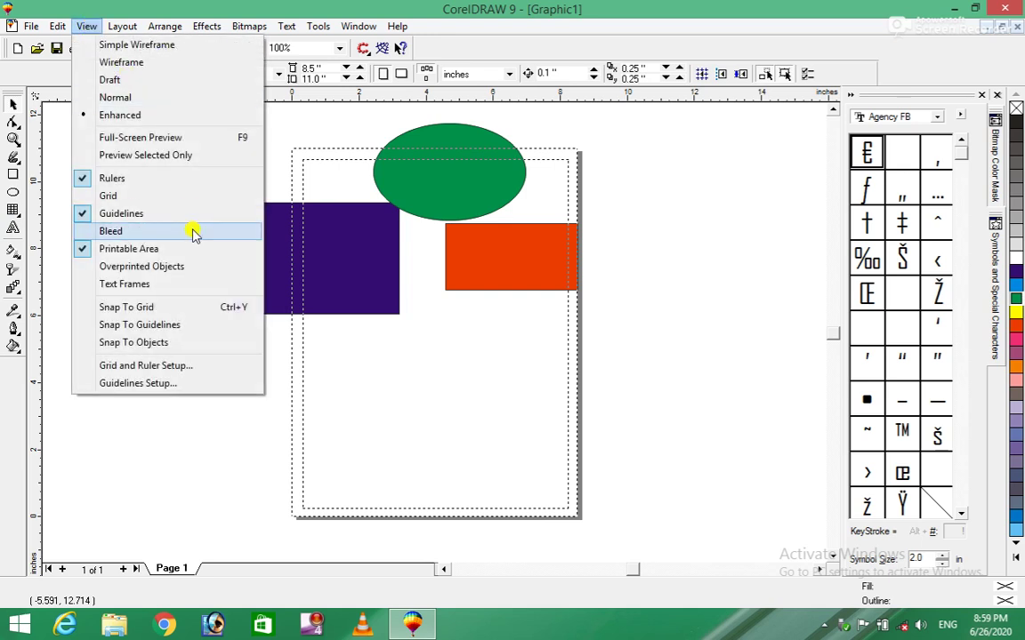
pyautogui.click(13, 228)
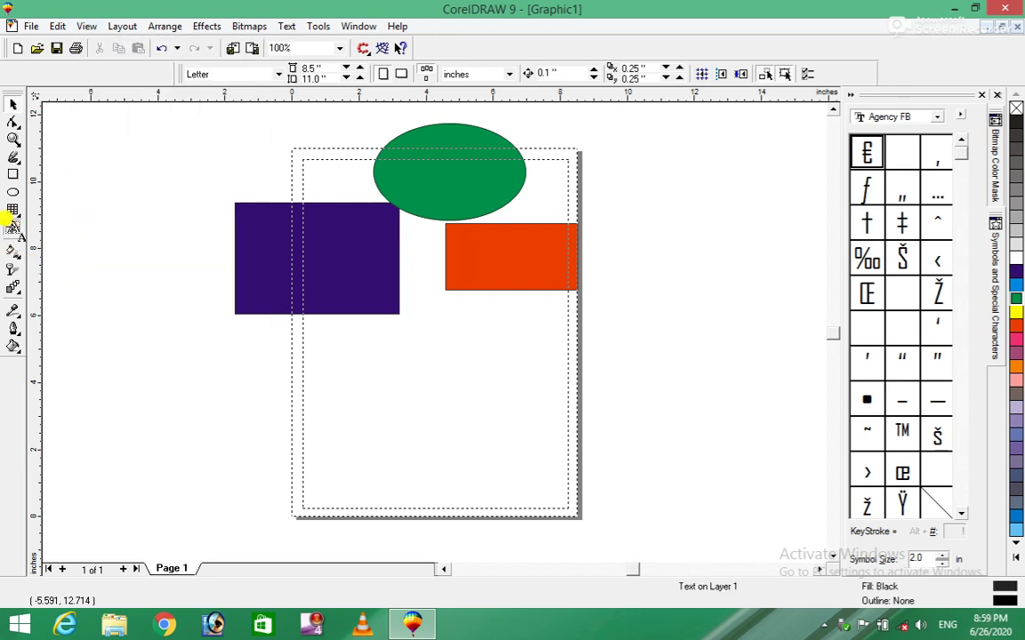
pyautogui.click(402, 379)
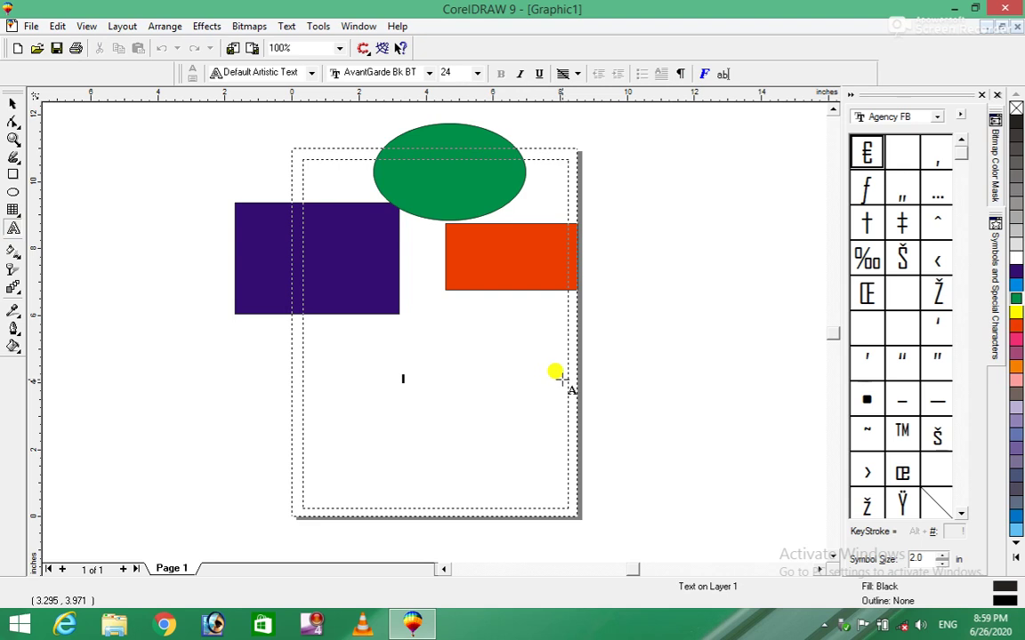
pyautogui.write('Just for learning')
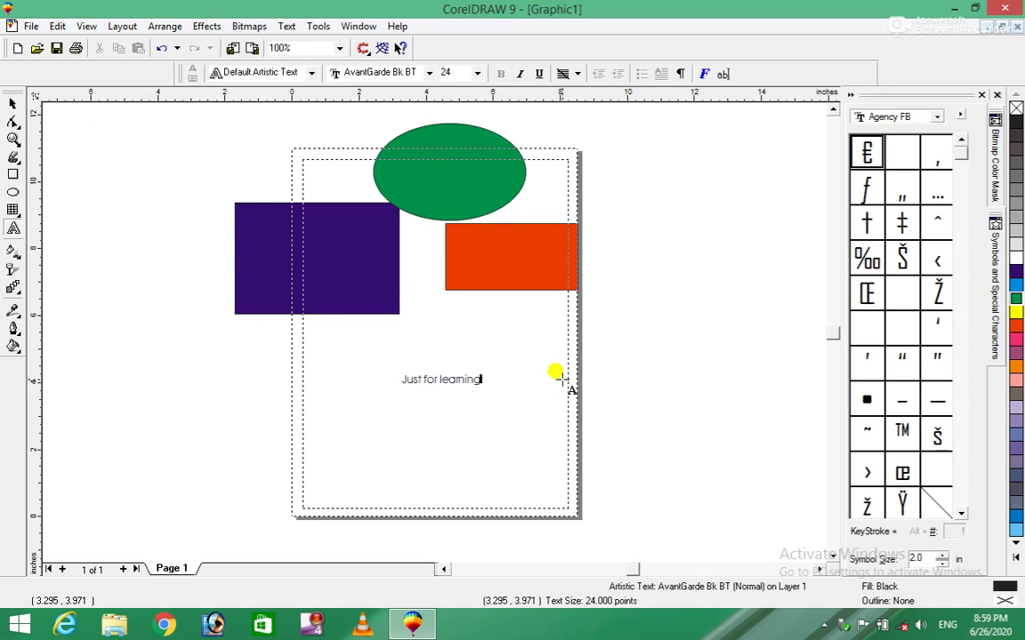
pyautogui.press('Escape')
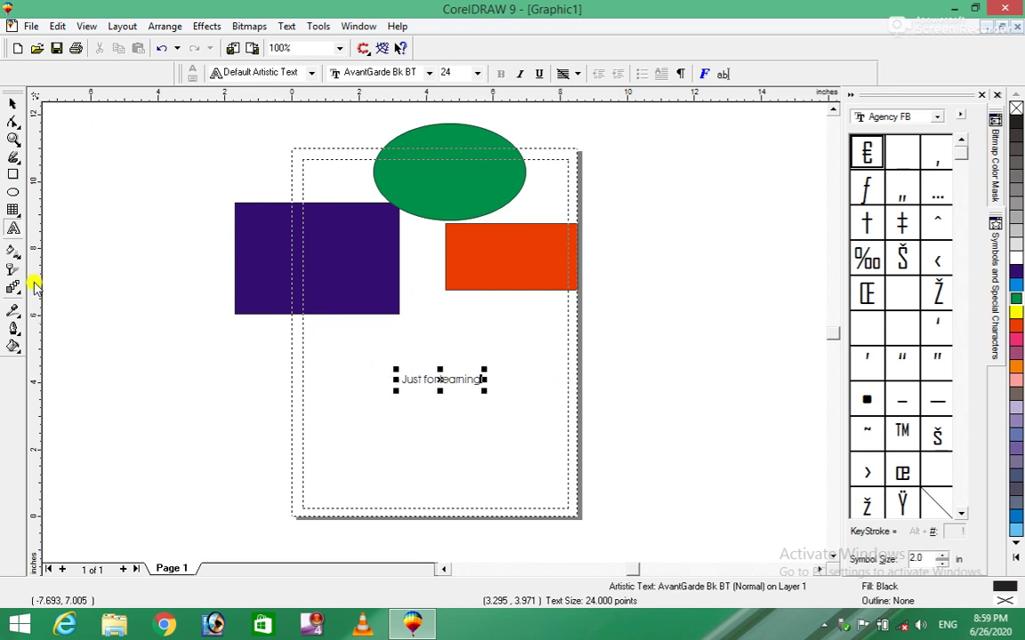
pyautogui.click(11, 107)
# Turn on the display of text frames and reselect the "Just for learning" text.
pyautogui.click(87, 27)
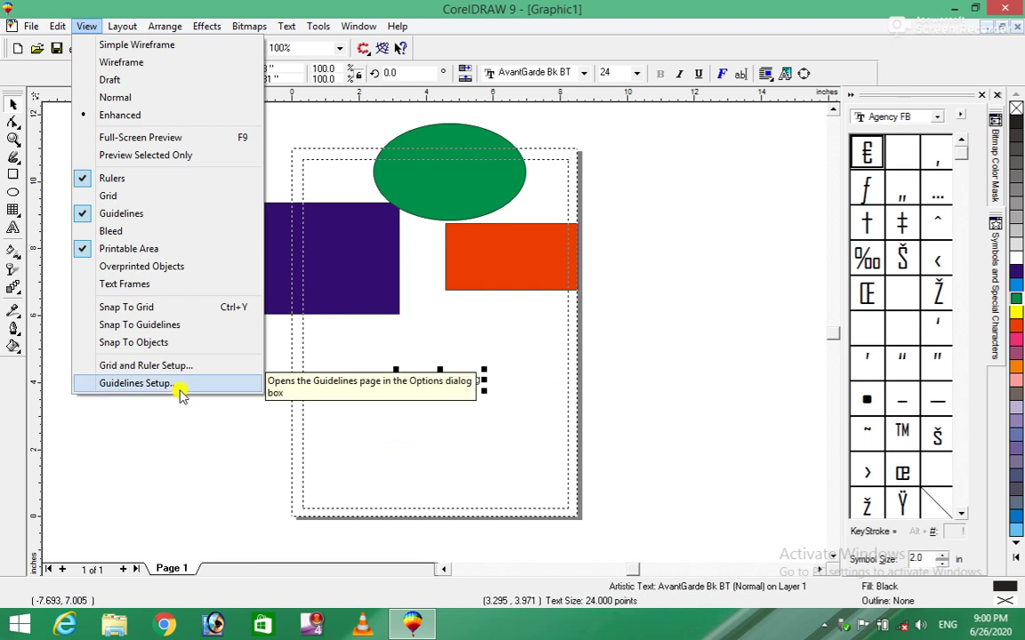
pyautogui.click(124, 284)
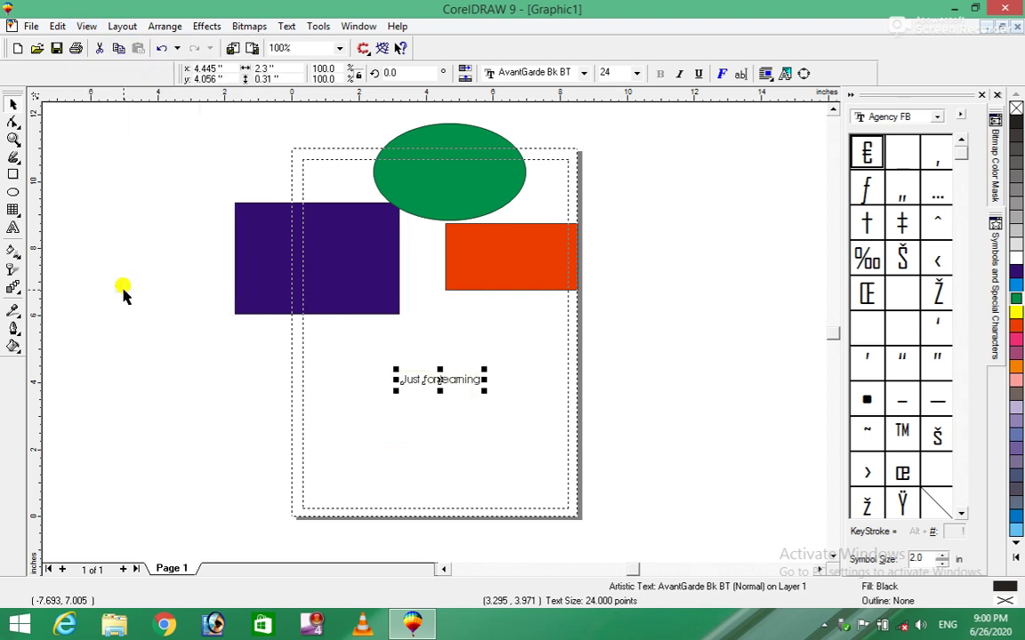
pyautogui.click(414, 428)
pyautogui.click(446, 384)
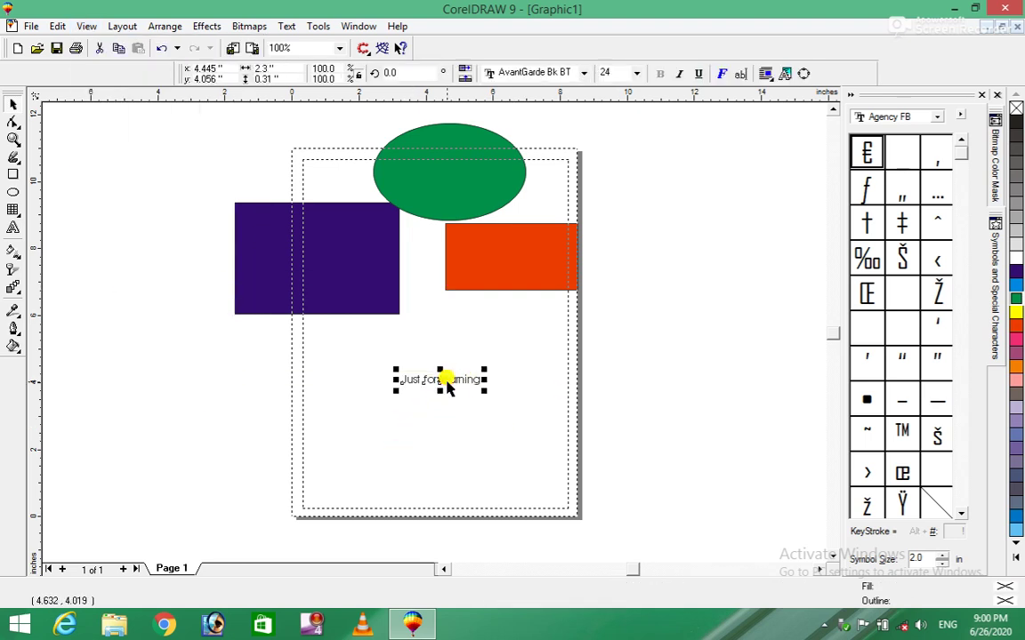
# Turn off the display of text frames and of the printable area.
pyautogui.click(89, 26)
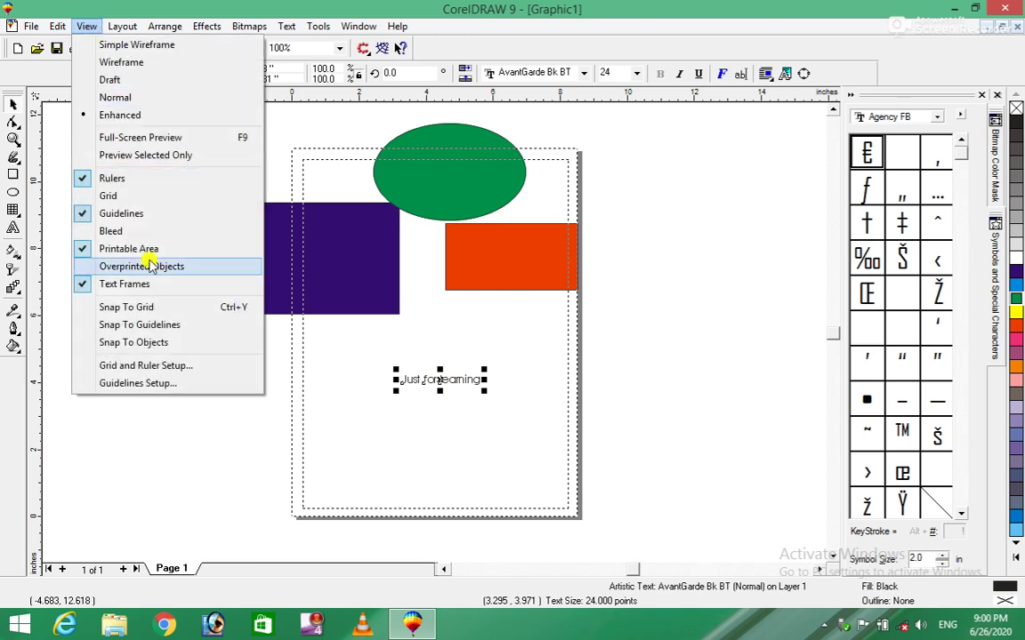
pyautogui.click(114, 284)
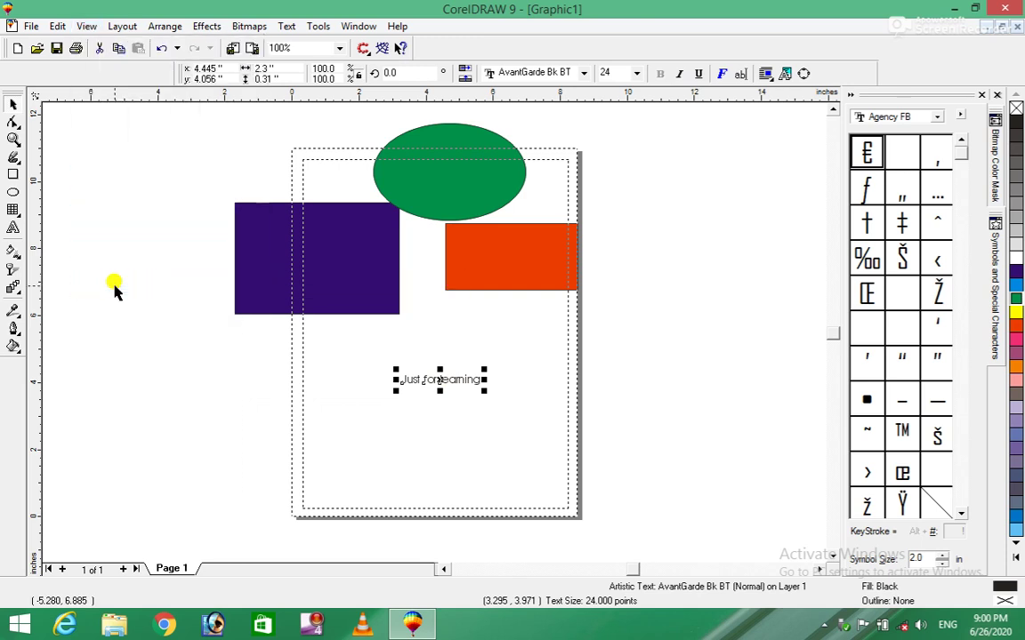
pyautogui.click(13, 229)
pyautogui.click(151, 394)
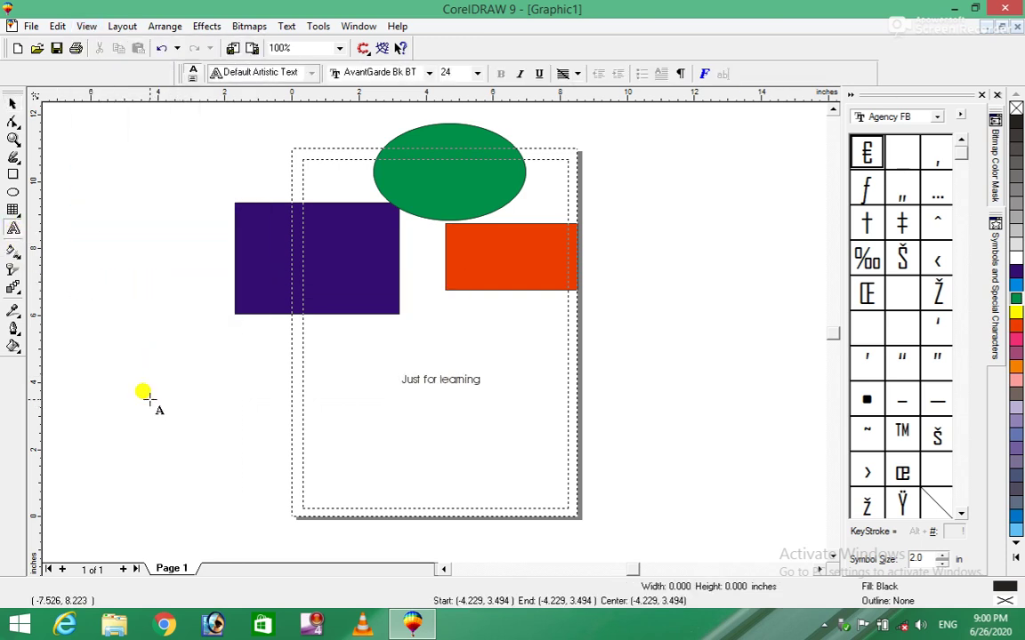
pyautogui.click(13, 103)
pyautogui.click(85, 26)
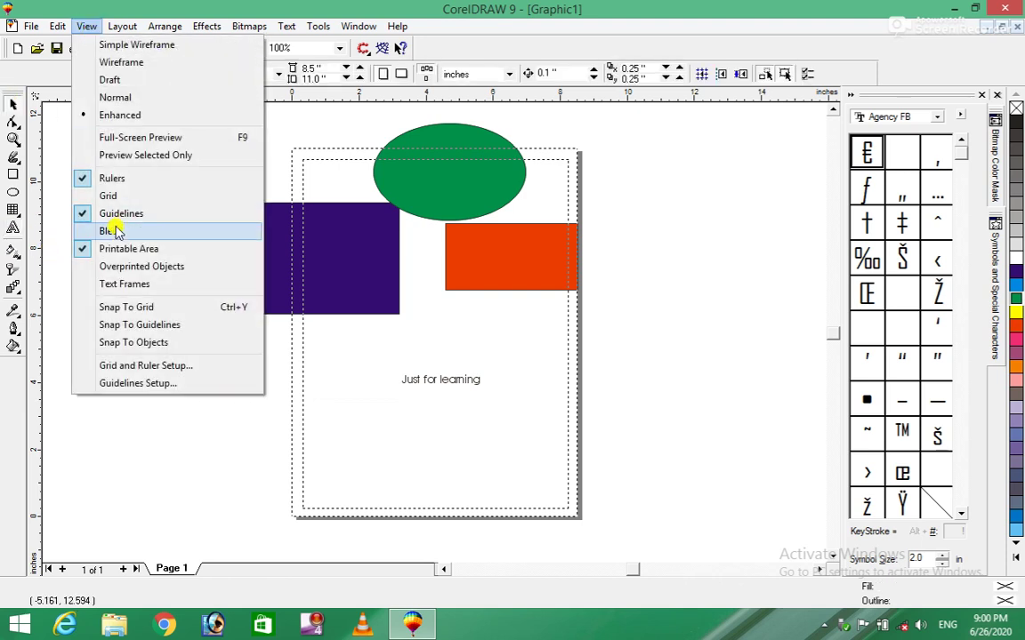
pyautogui.click(87, 253)
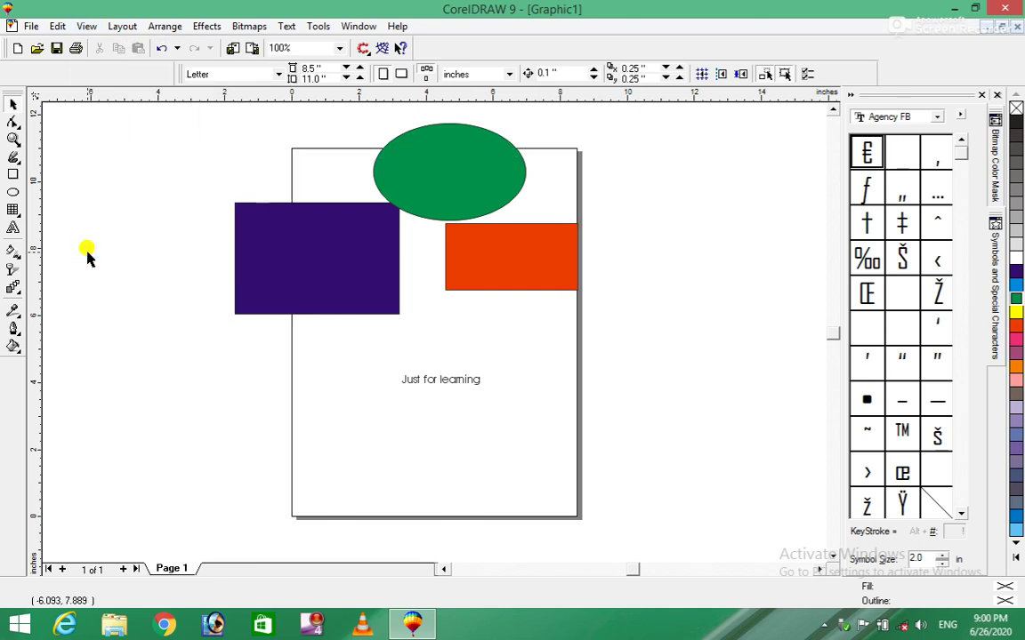
# Delete all the shapes and the text from the drawing, and turn on the display of text frames.
pyautogui.moveTo(637, 495); pyautogui.dragTo(175, 138)
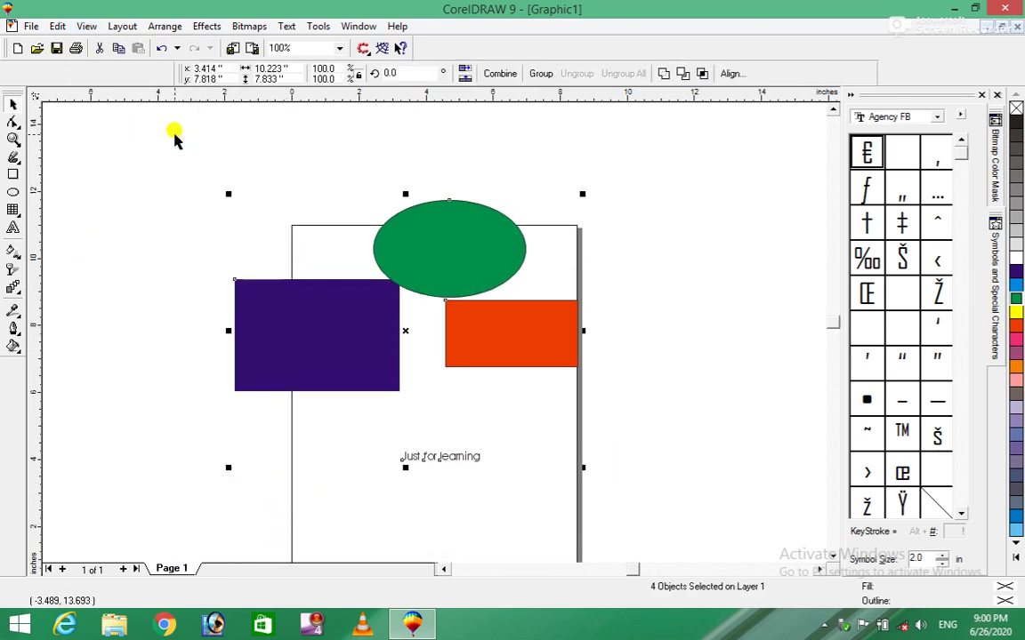
pyautogui.press('Delete')
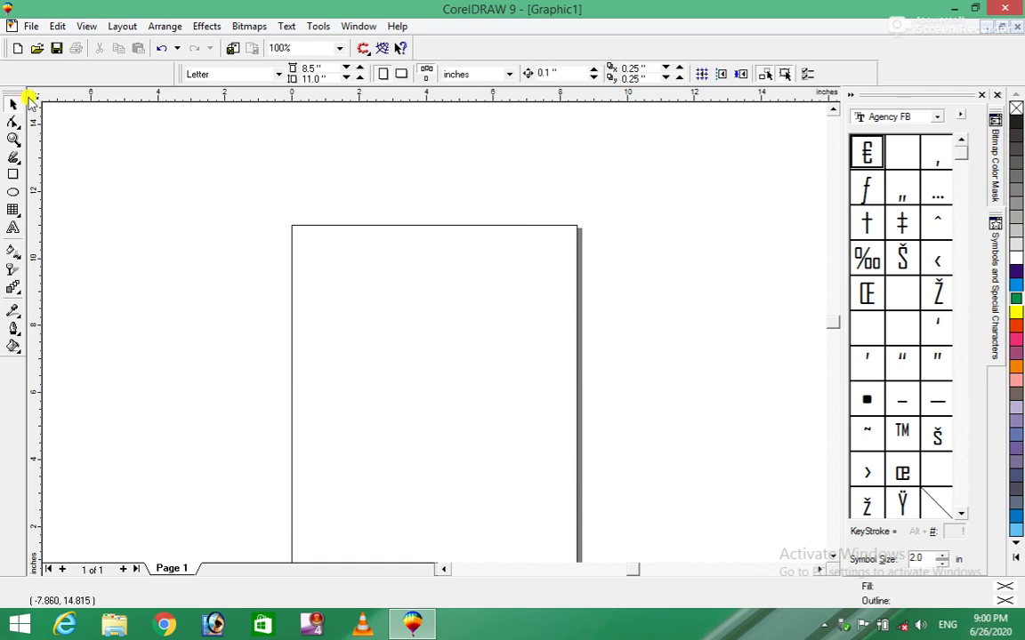
pyautogui.click(86, 25)
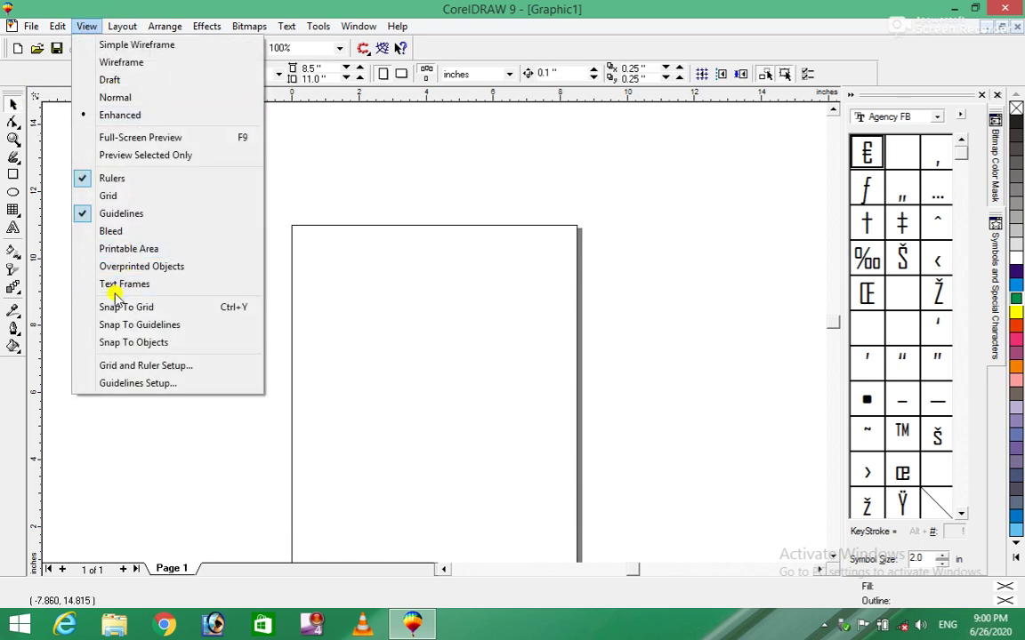
pyautogui.click(110, 284)
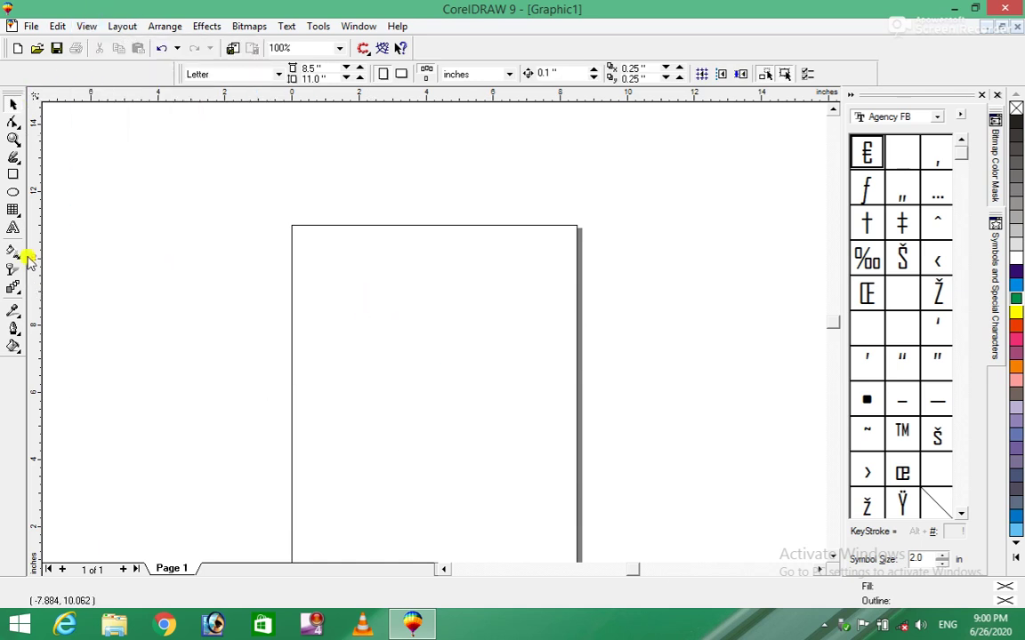
# Add the artistic text "Just for learning" in the upper part of the empty page and select it.
pyautogui.click(13, 227)
pyautogui.click(371, 292)
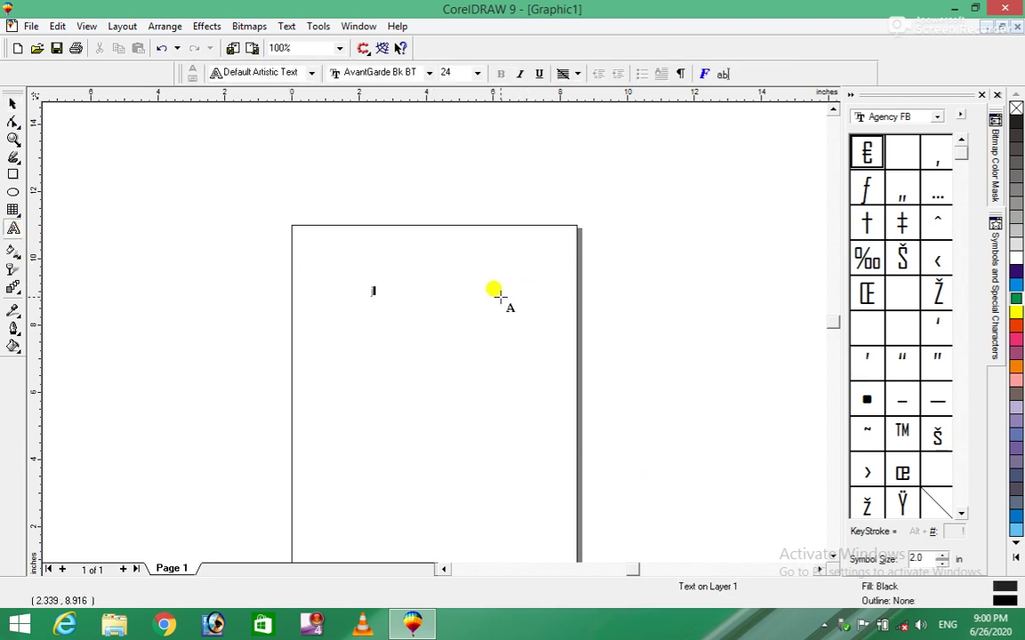
pyautogui.press('BackSpace')
pyautogui.press('BackSpace')
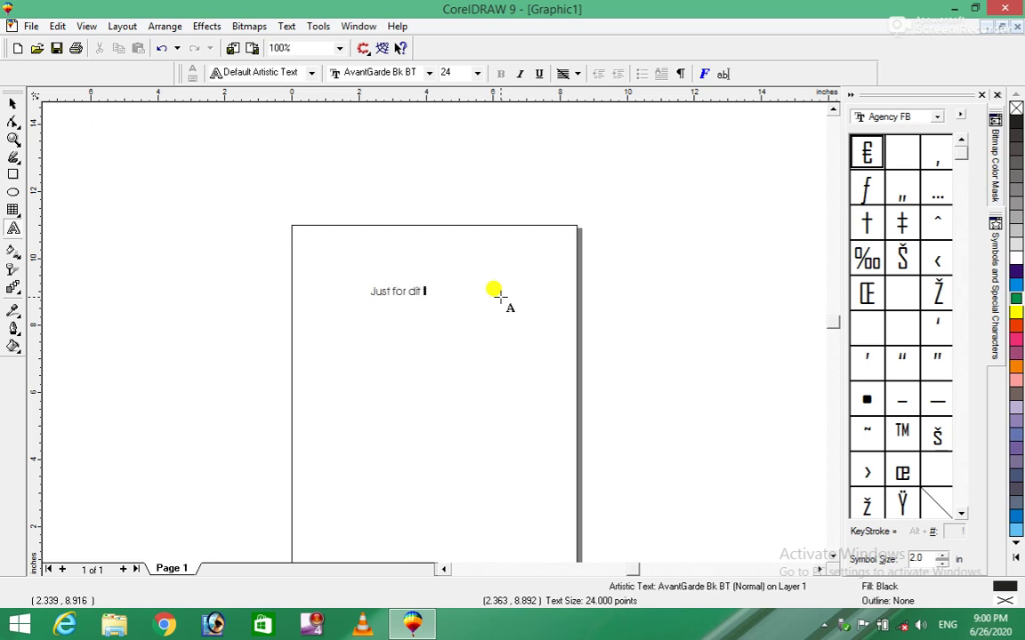
pyautogui.click(353, 284)
pyautogui.press('BackSpace')
pyautogui.press('BackSpace')
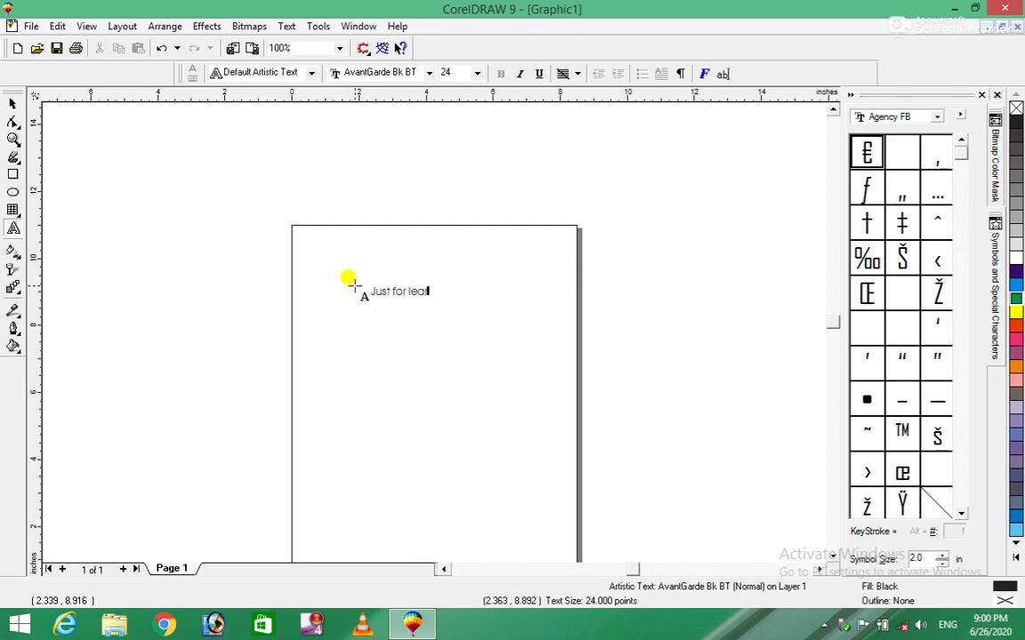
pyautogui.click(428, 285)
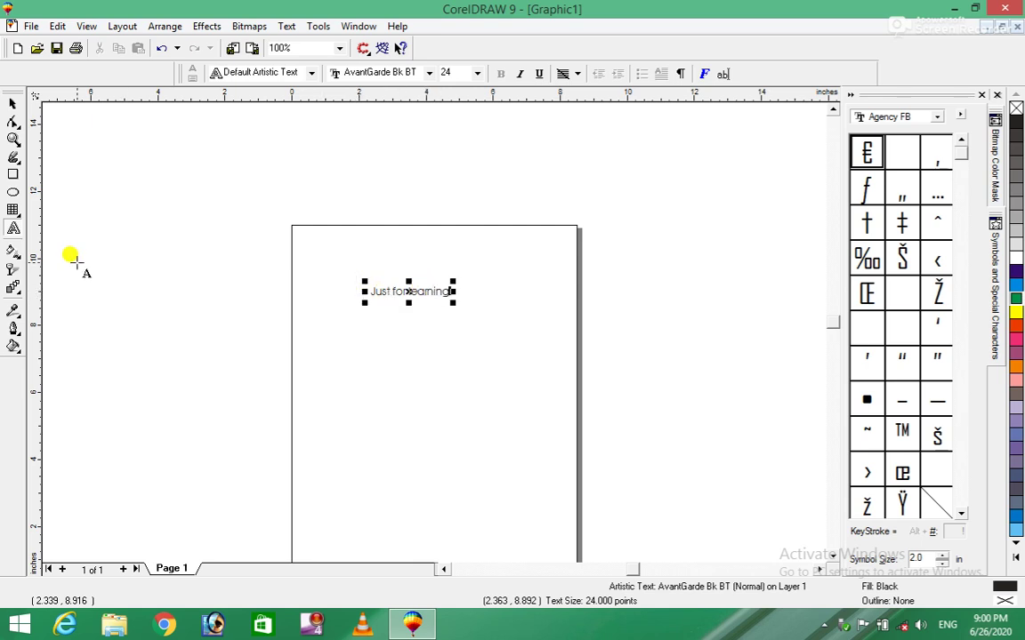
pyautogui.click(14, 105)
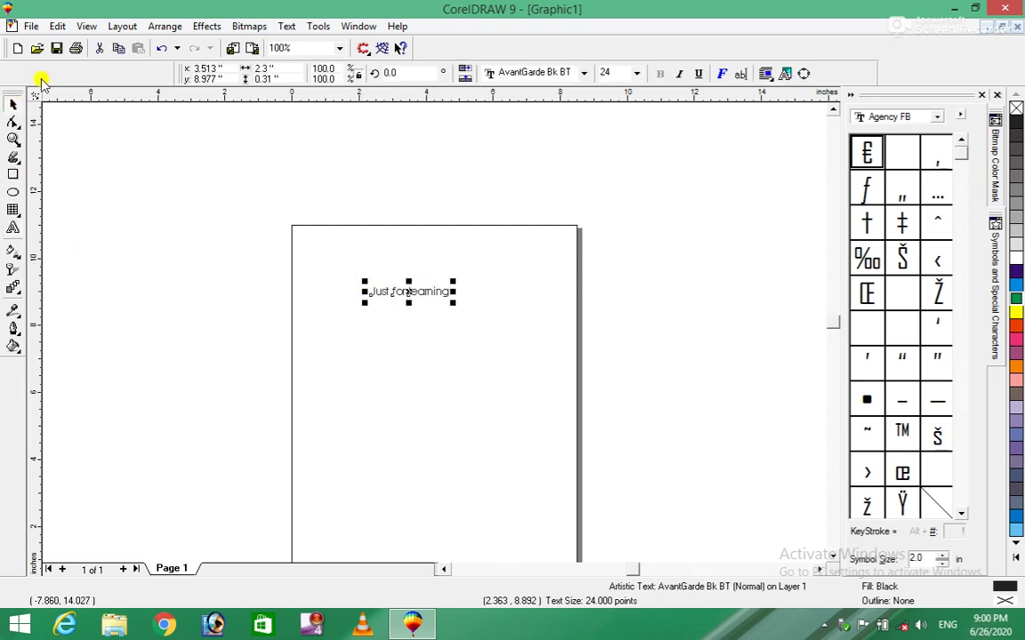
# Switch the text frame display off and back on to compare how the artistic text is shown.
pyautogui.click(86, 26)
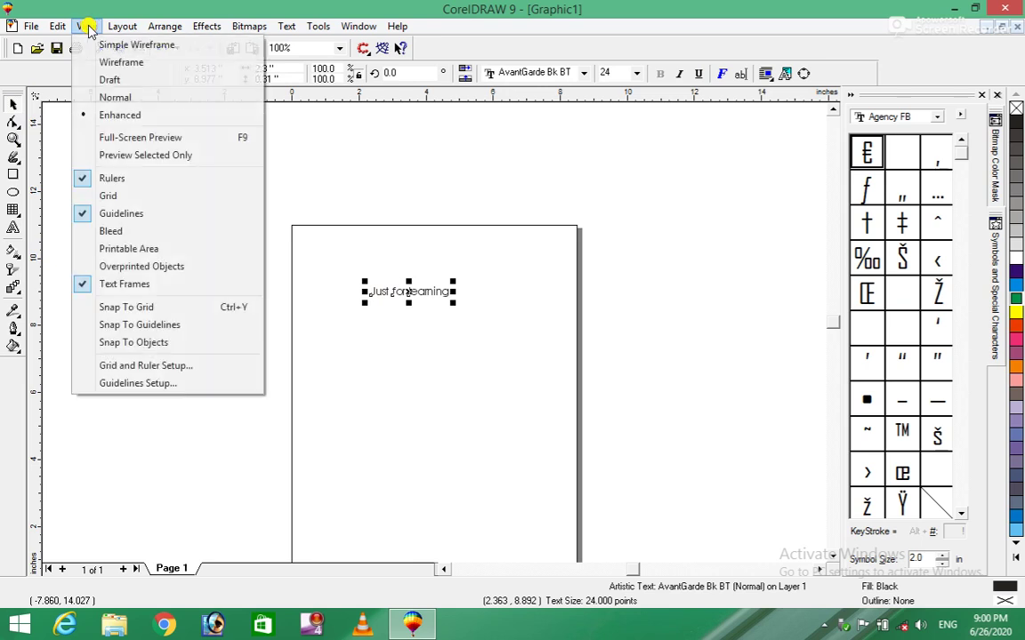
pyautogui.click(131, 286)
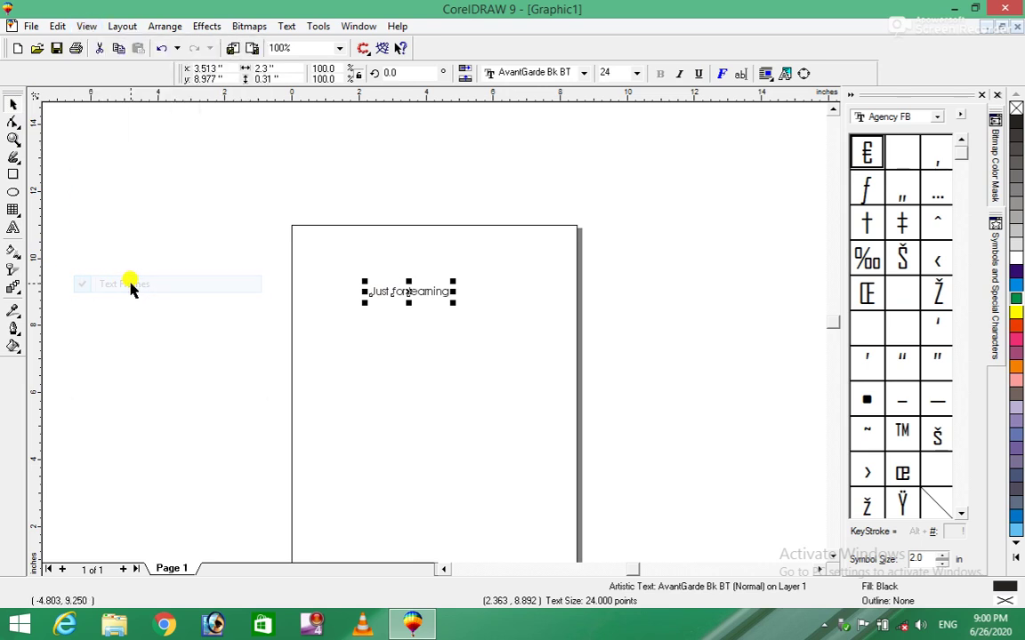
pyautogui.click(86, 25)
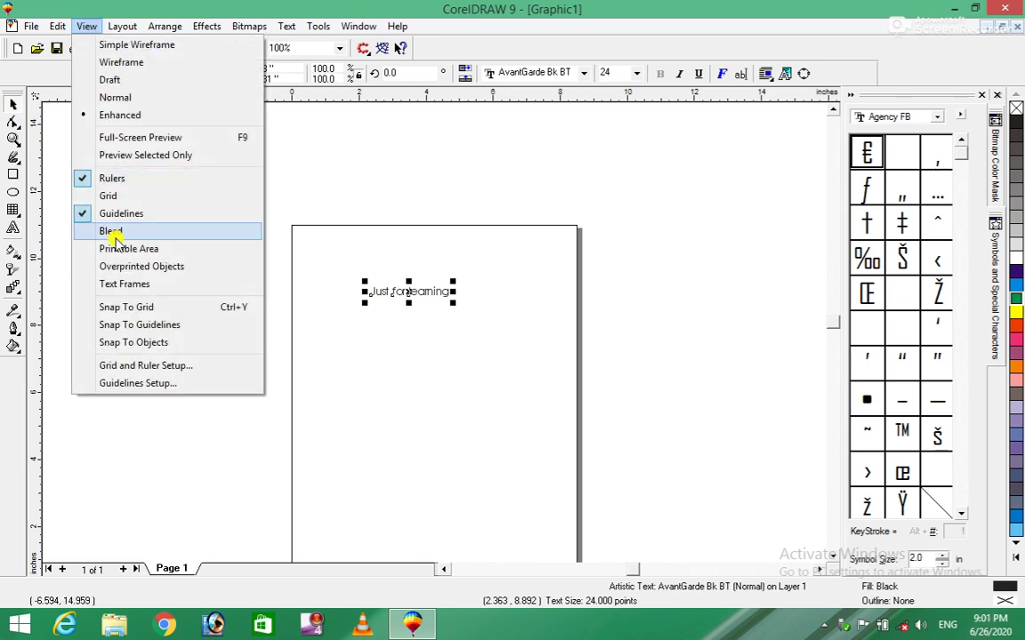
pyautogui.click(103, 286)
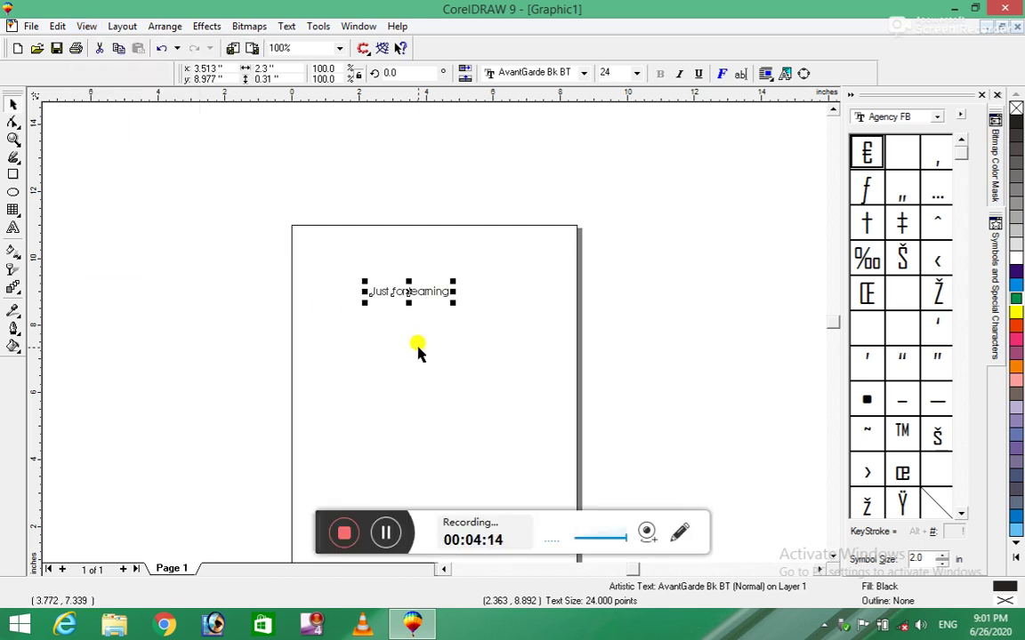
pyautogui.click(385, 533)
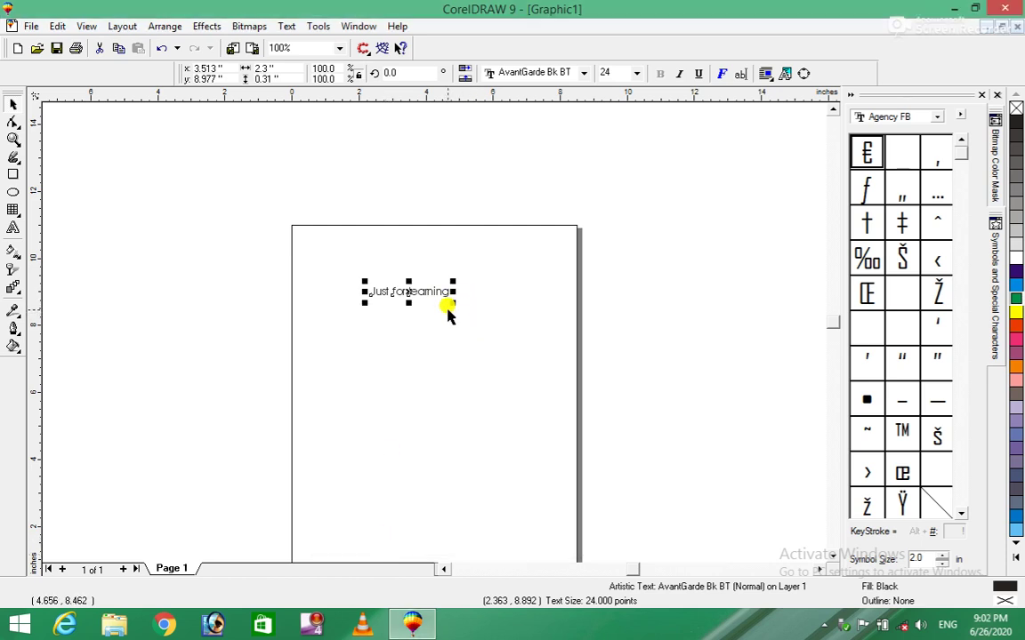
# Replace the artistic text with a paragraph text frame about 4.18 by 6.21 inches containing "Just for learning".
pyautogui.press('Delete')
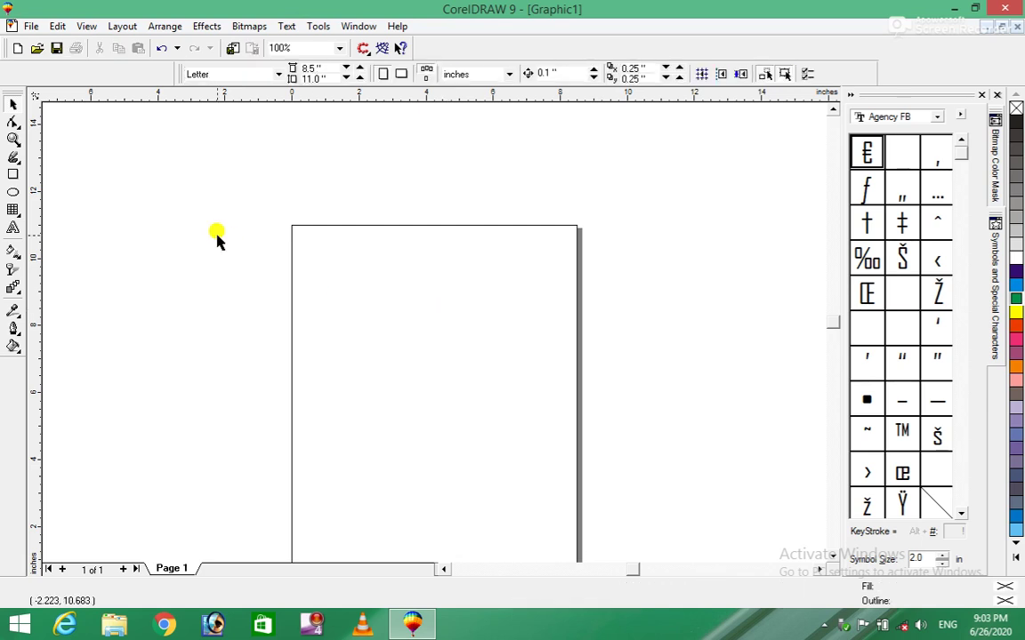
pyautogui.click(14, 227)
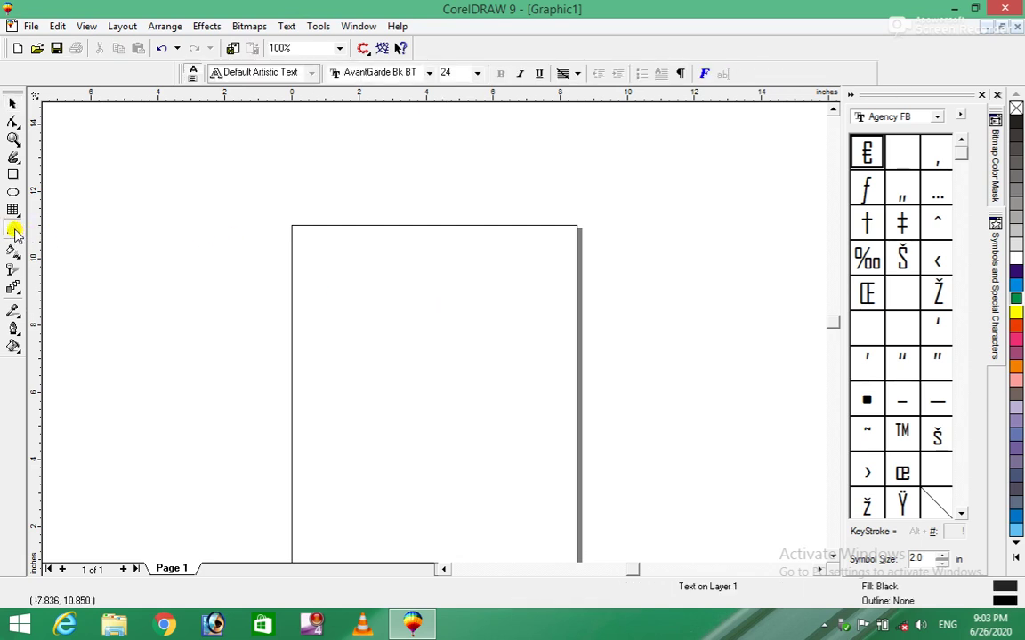
pyautogui.click(86, 27)
pyautogui.click(8, 228)
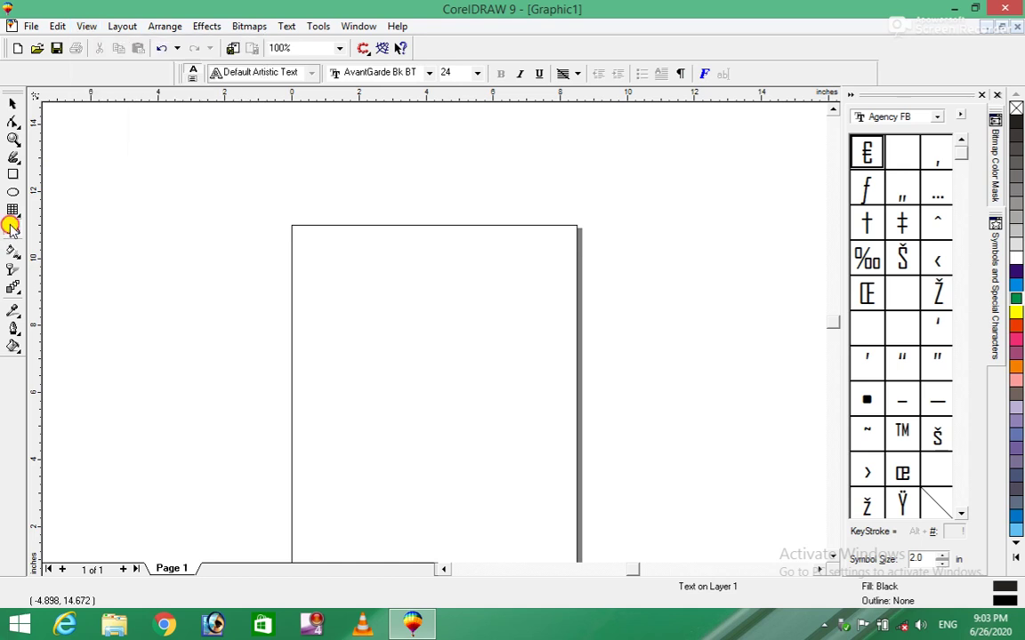
pyautogui.click(344, 257)
pyautogui.moveTo(343, 257); pyautogui.dragTo(482, 465)
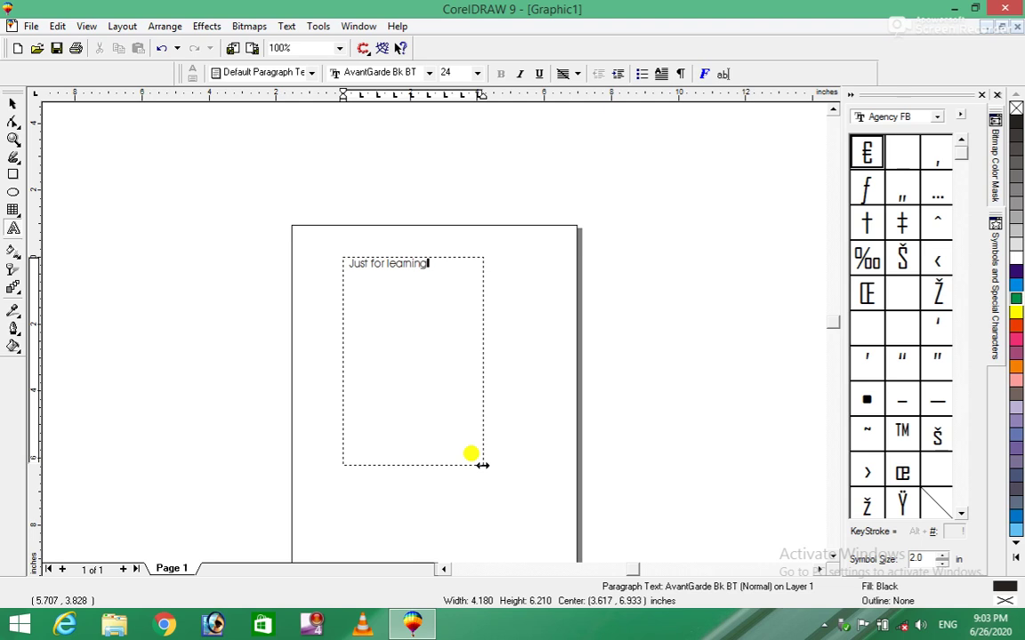
pyautogui.click(14, 105)
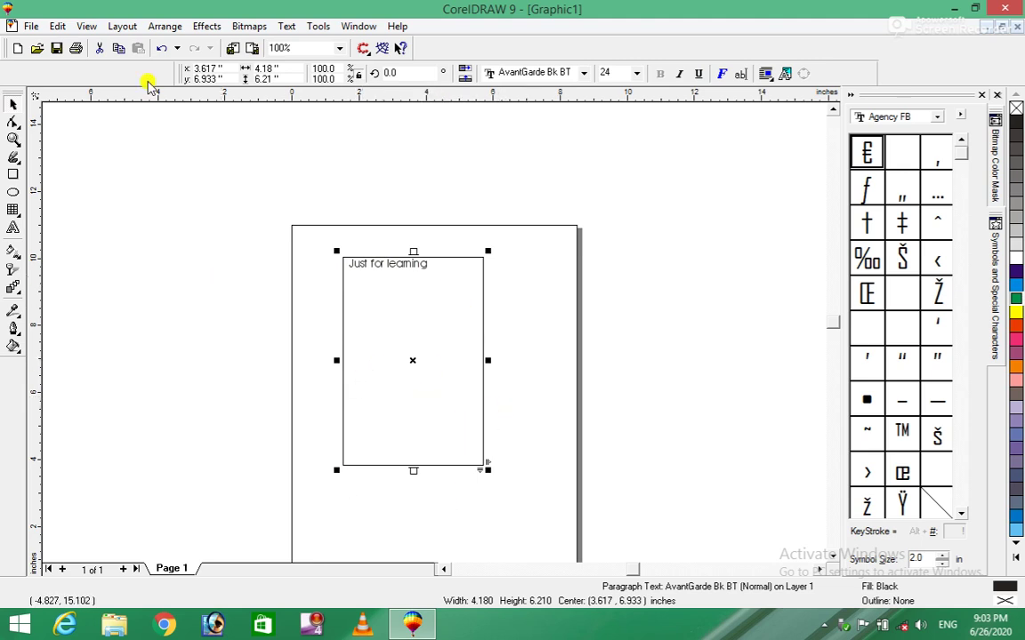
# Turn off the display of text frames and deselect the paragraph text.
pyautogui.click(96, 26)
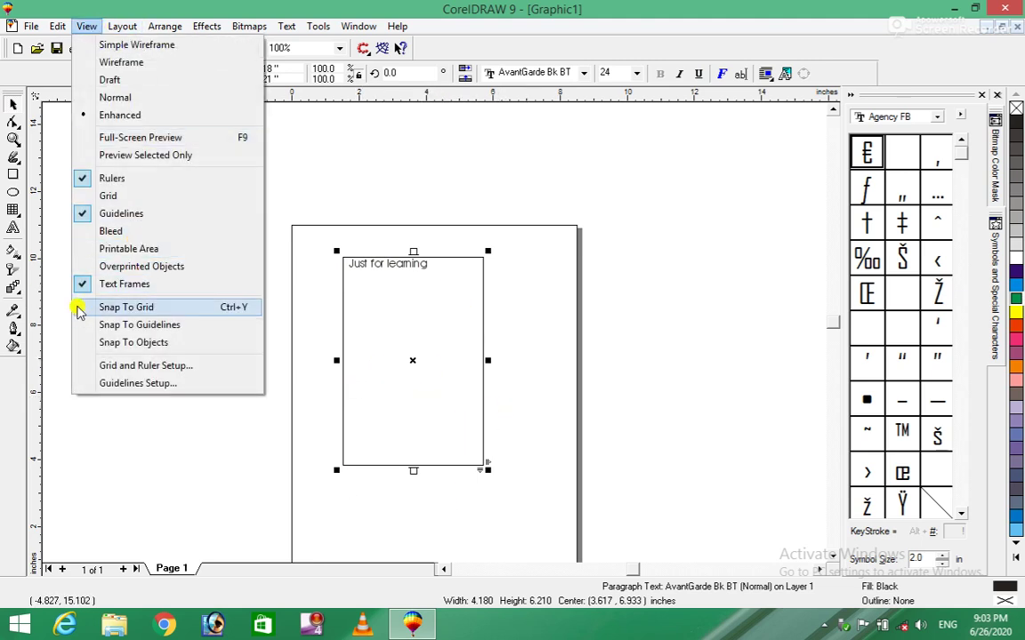
pyautogui.click(81, 286)
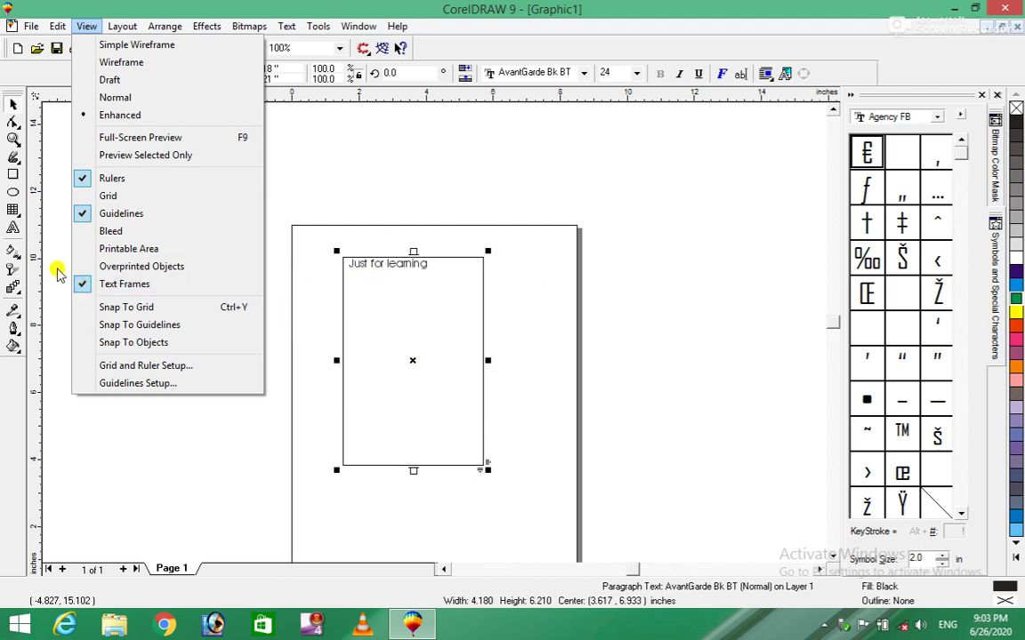
pyautogui.click(87, 289)
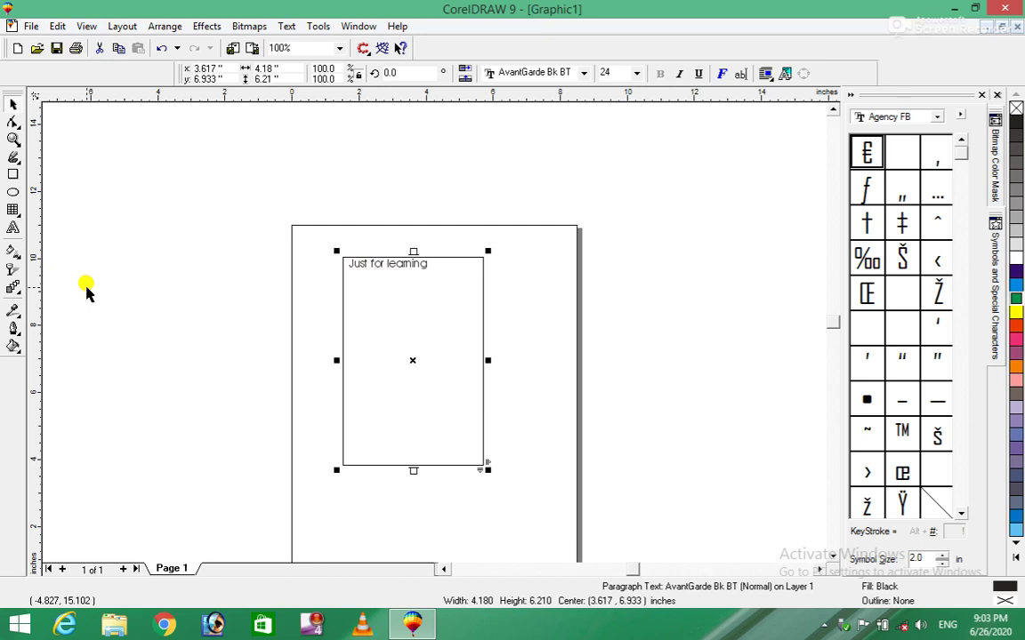
pyautogui.click(393, 313)
pyautogui.click(187, 236)
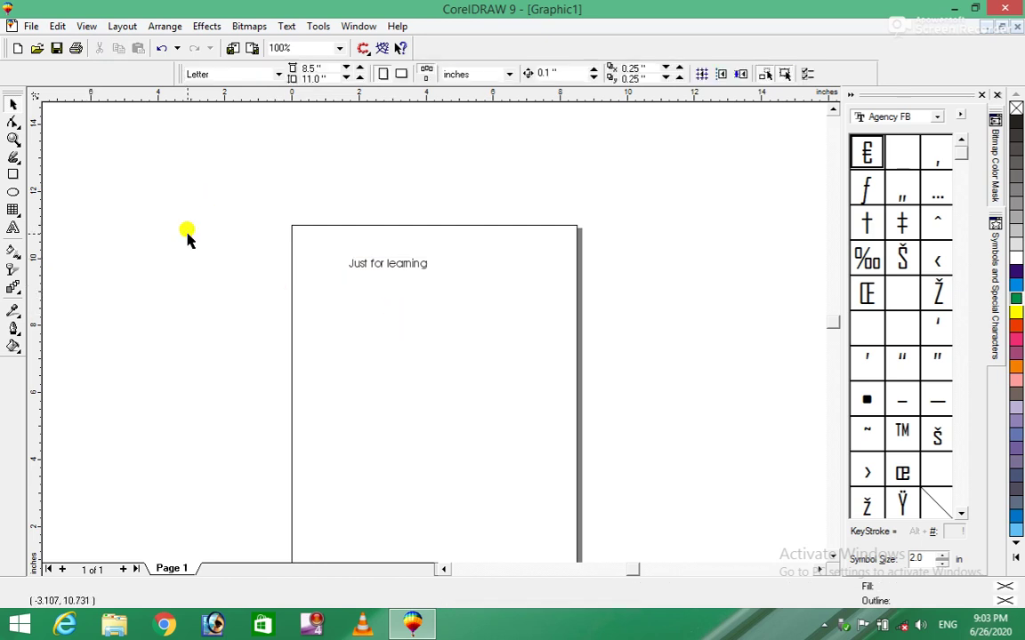
# Show the frame around the paragraph text, hide it and show it again for comparison.
pyautogui.click(84, 26)
pyautogui.click(89, 283)
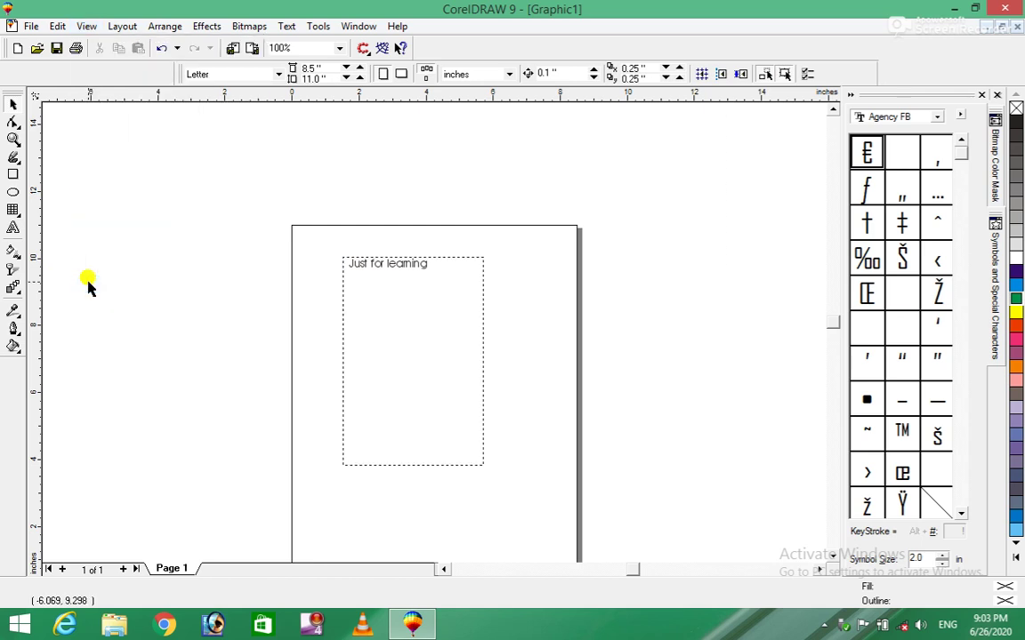
pyautogui.click(86, 26)
pyautogui.click(83, 284)
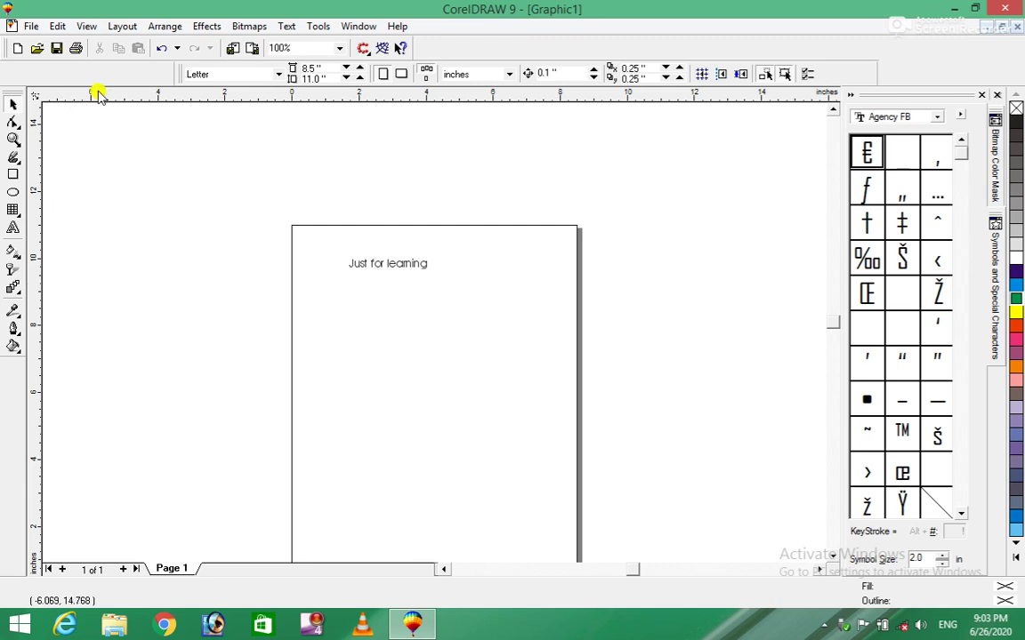
pyautogui.click(86, 26)
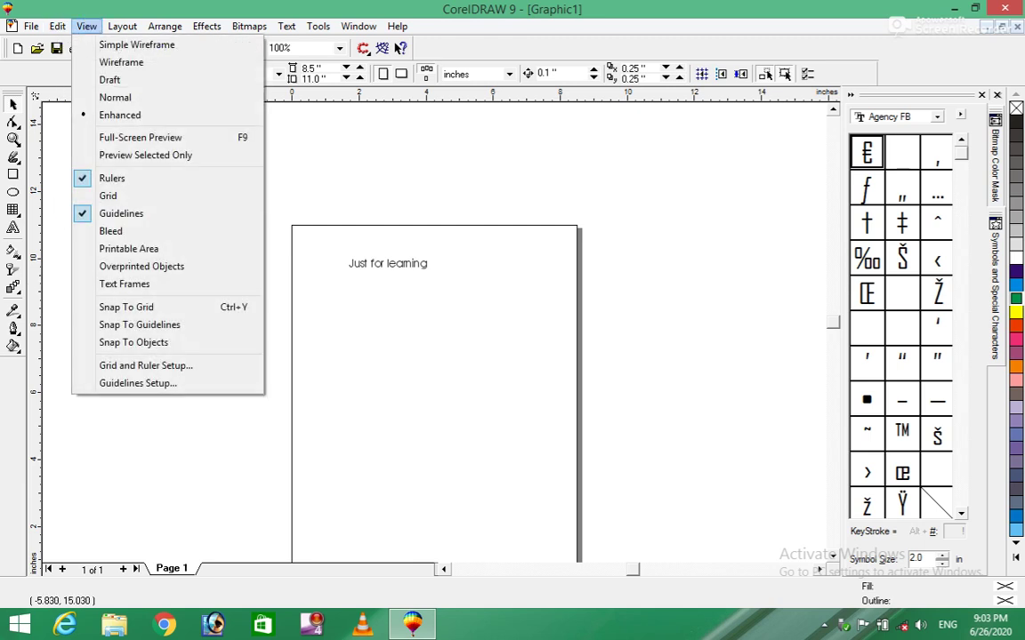
pyautogui.click(93, 284)
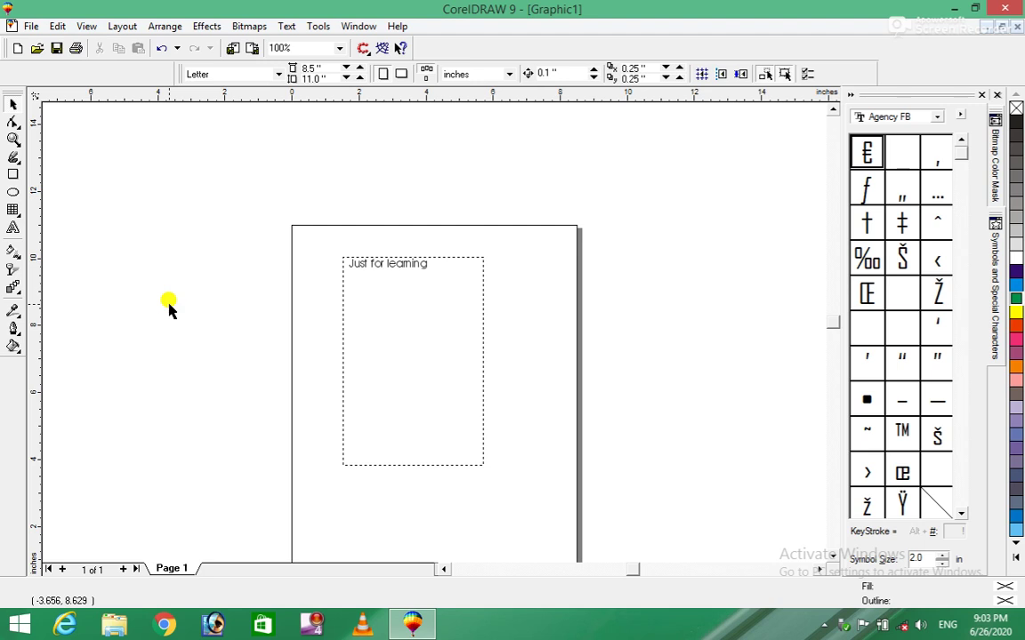
# Delete the "Just for learning" paragraph text together with its frame.
pyautogui.moveTo(247, 192); pyautogui.dragTo(536, 534)
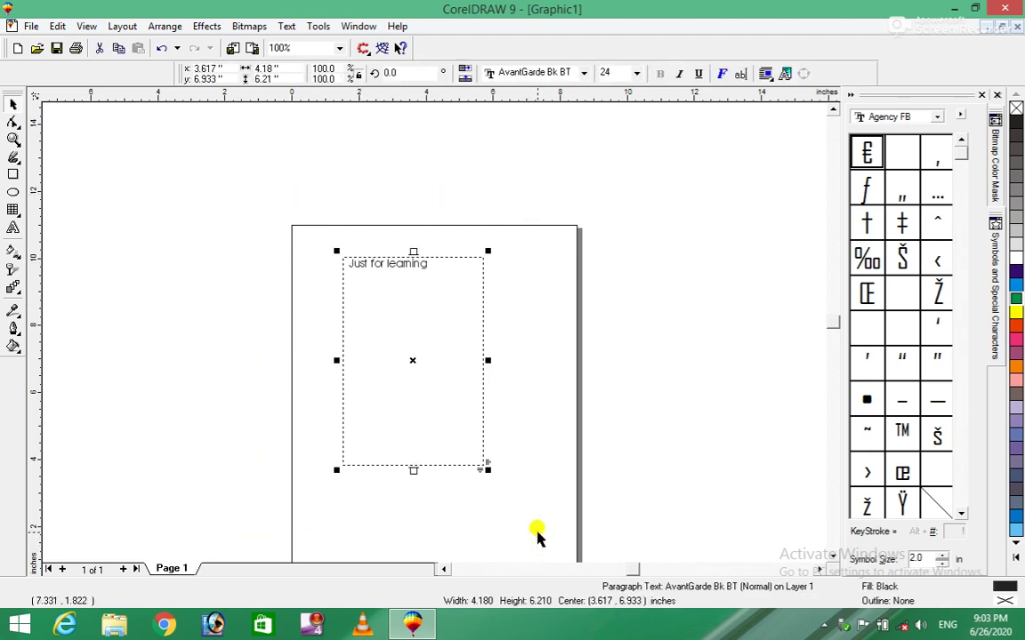
pyautogui.press('Delete')
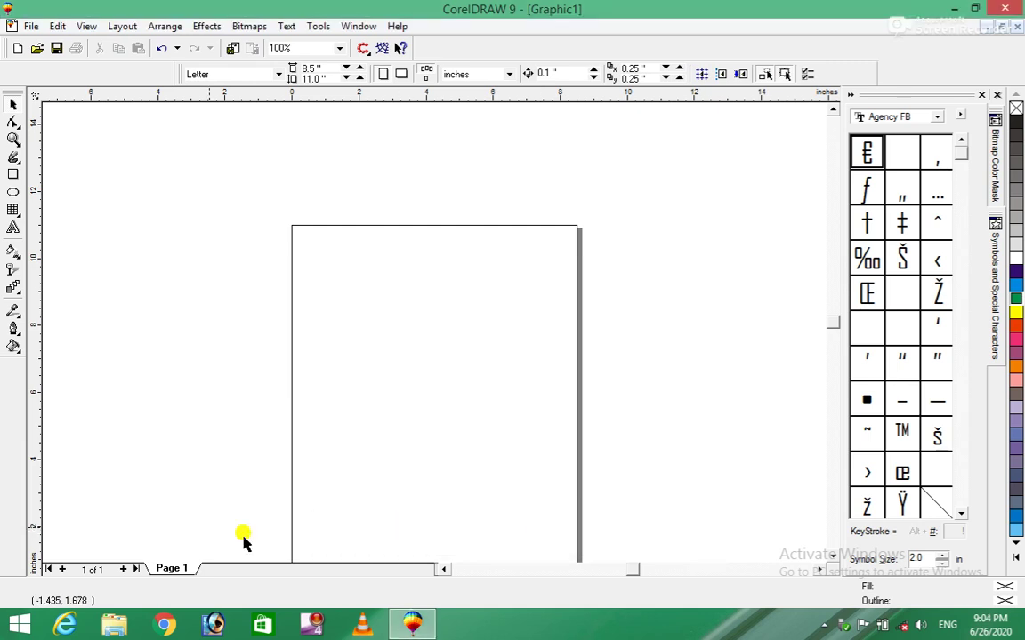
pyautogui.click(82, 27)
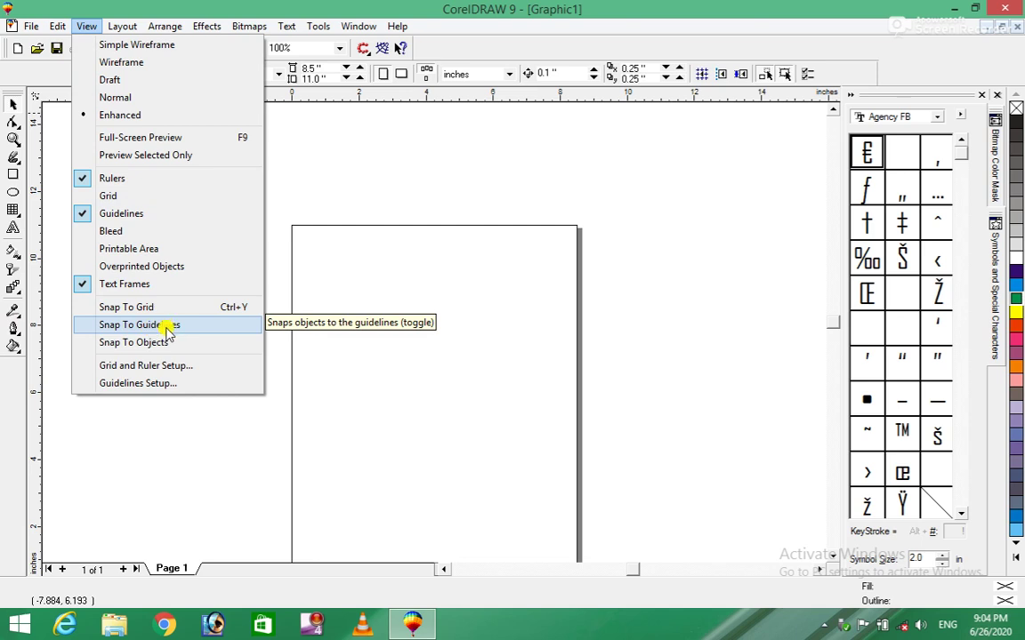
pyautogui.click(412, 290)
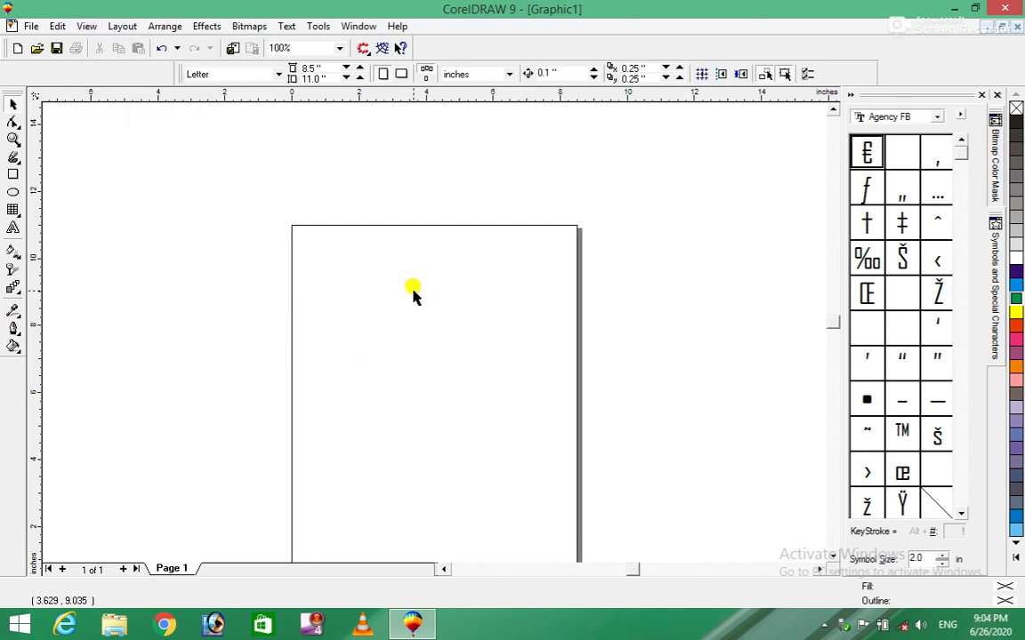
pyautogui.click(14, 190)
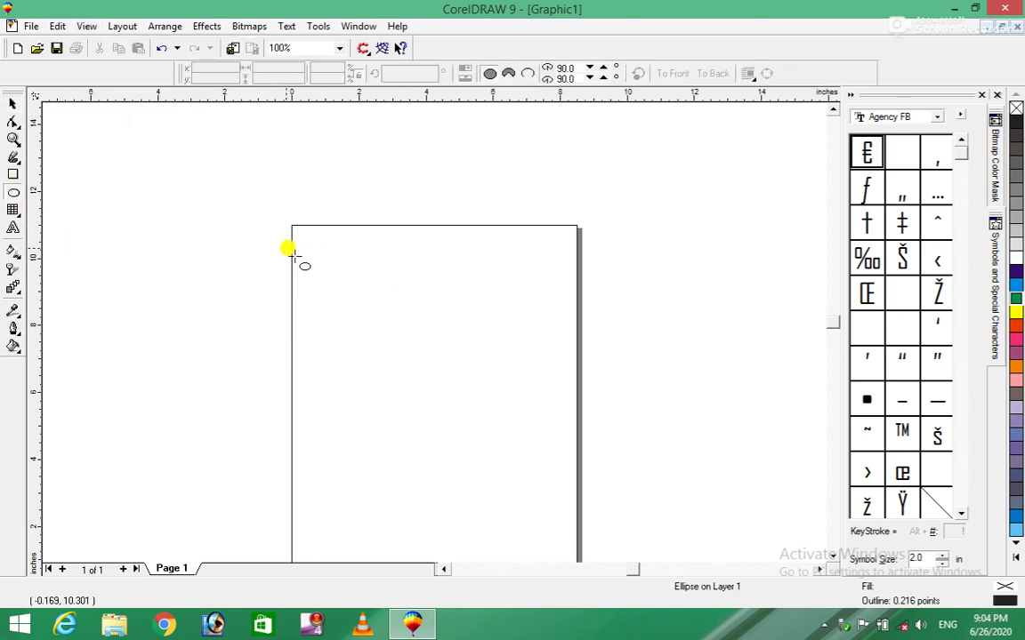
pyautogui.click(10, 100)
# Turn on the display of the grid across the drawing window.
pyautogui.click(60, 28)
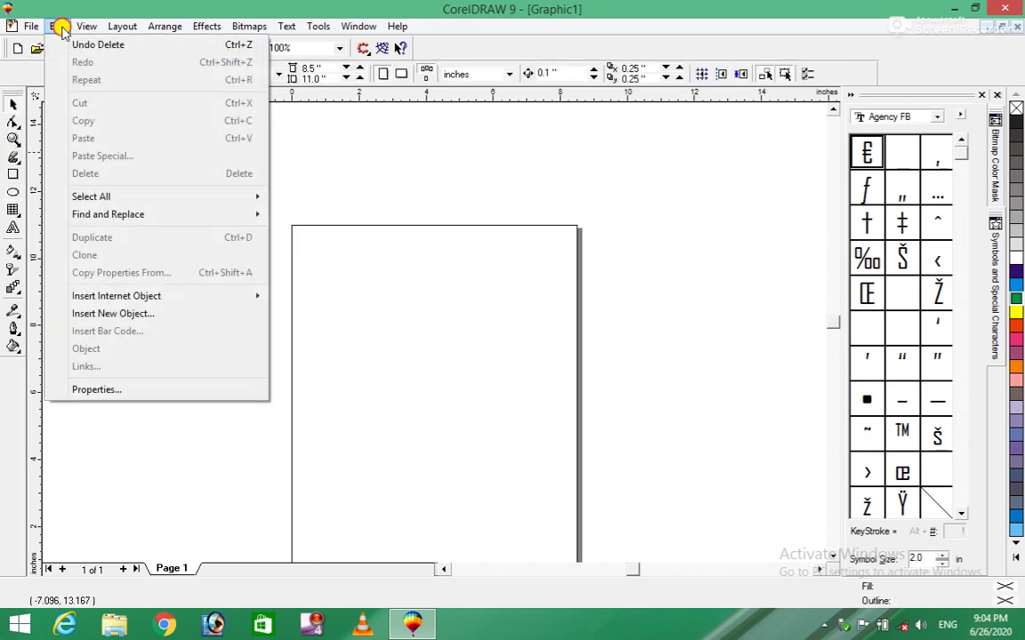
pyautogui.moveTo(86, 31)
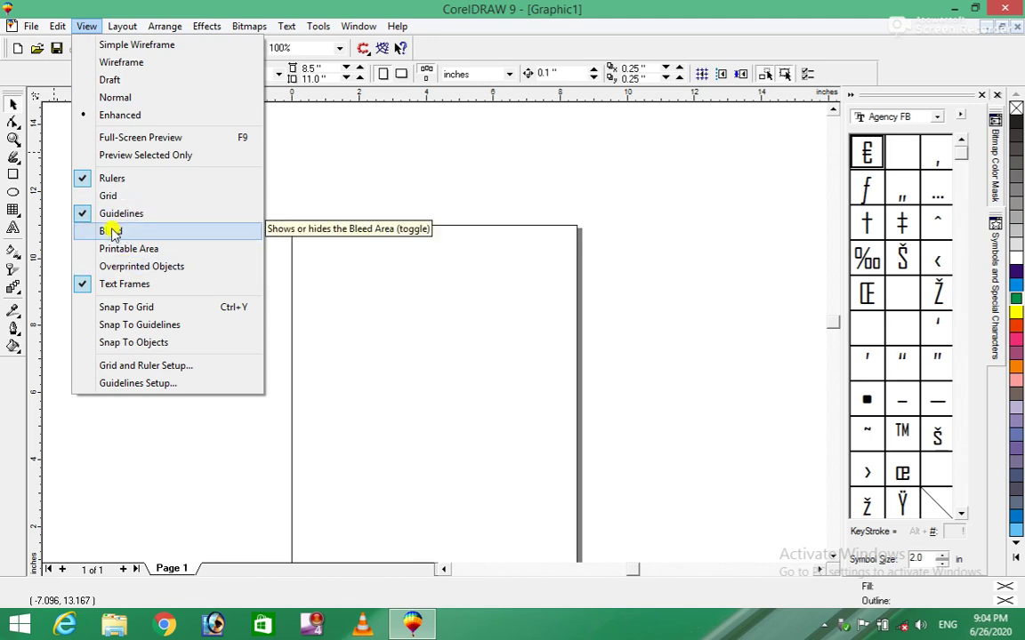
pyautogui.click(120, 196)
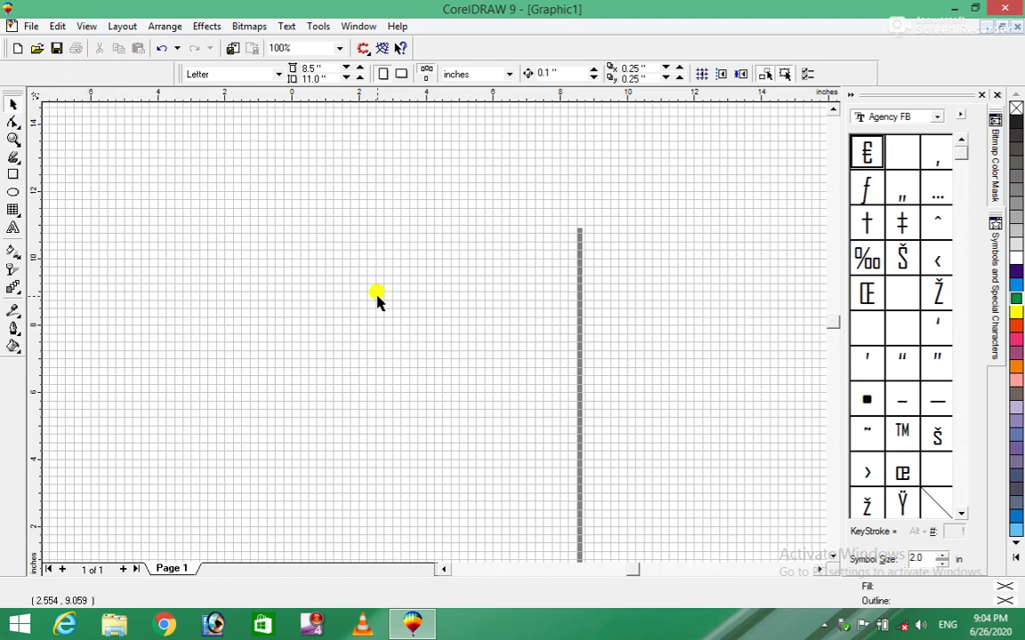
# Draw a circle about 0.1 inch in diameter inside one grid cell, centred near X 2.1 and Y 8.87 inches.
pyautogui.click(14, 139)
pyautogui.moveTo(248, 222); pyautogui.dragTo(384, 316)
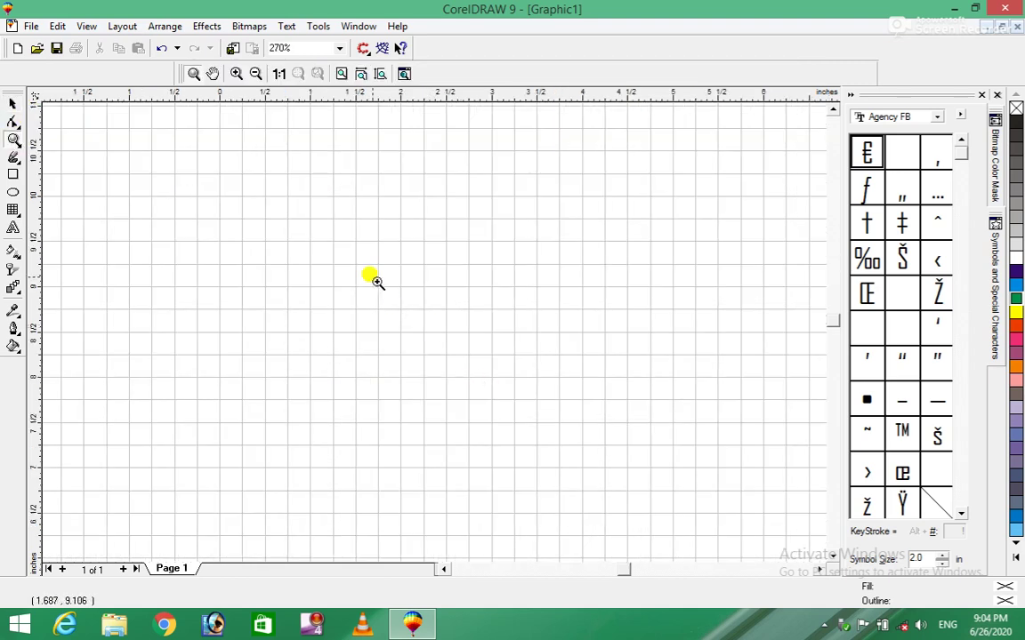
pyautogui.moveTo(373, 276); pyautogui.dragTo(560, 413)
pyautogui.moveTo(381, 296); pyautogui.dragTo(495, 391)
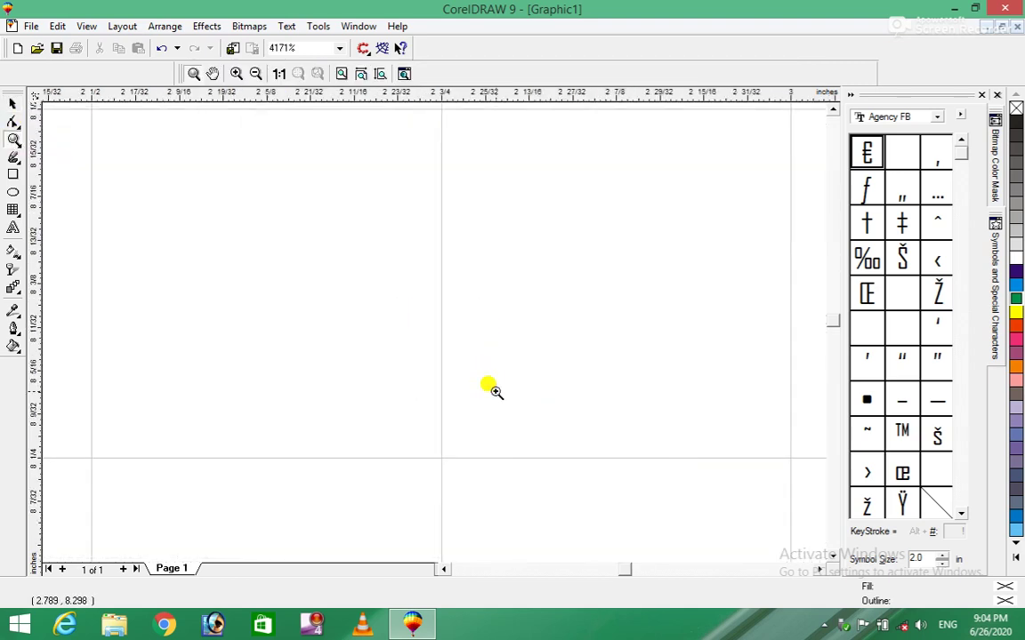
pyautogui.rightClick(498, 397)
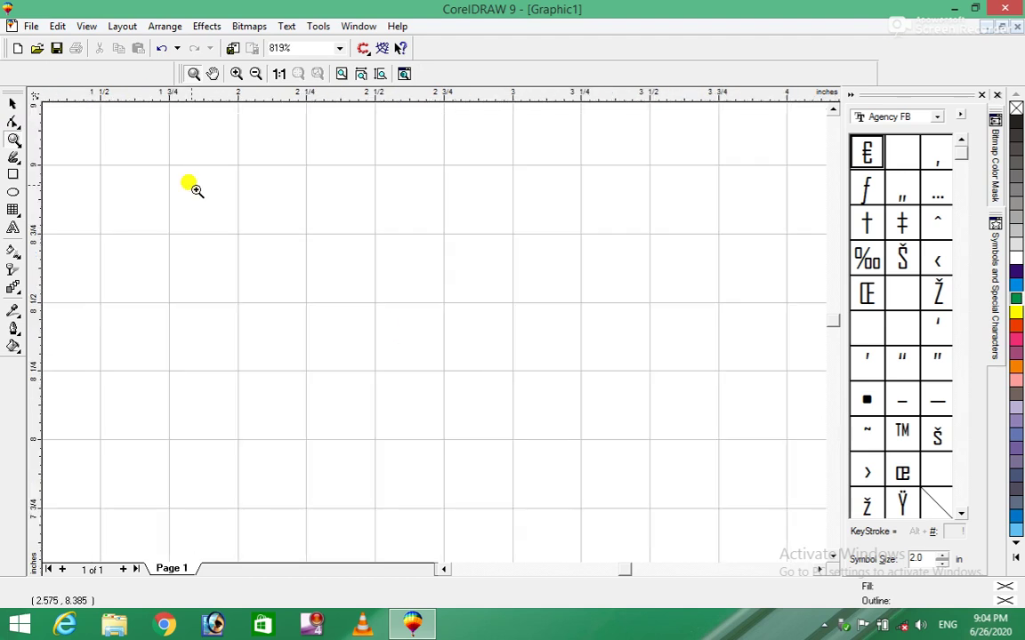
pyautogui.click(13, 192)
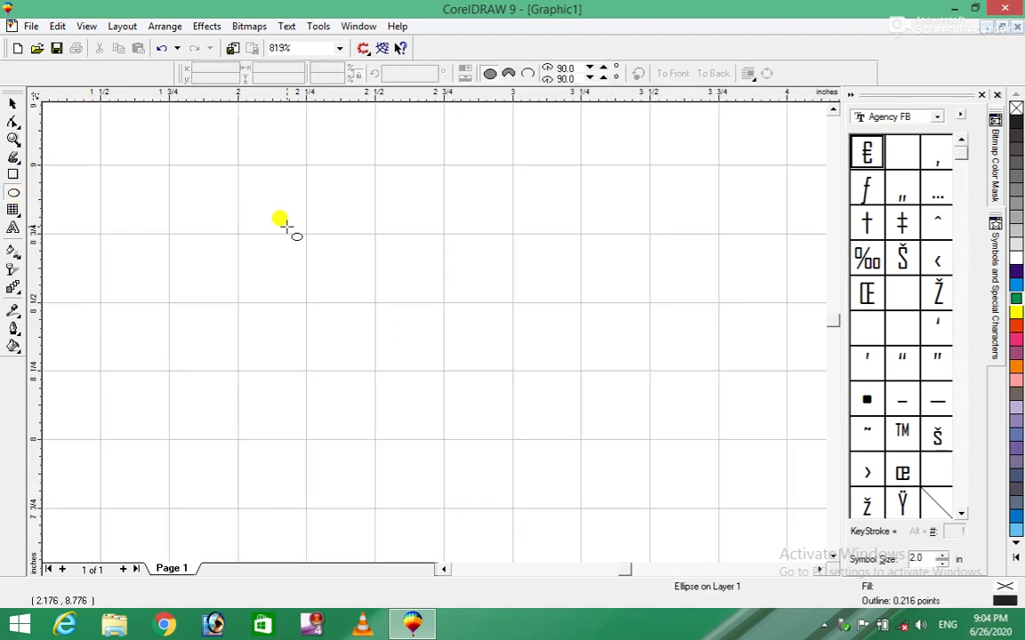
pyautogui.moveTo(252, 184); pyautogui.dragTo(281, 213)
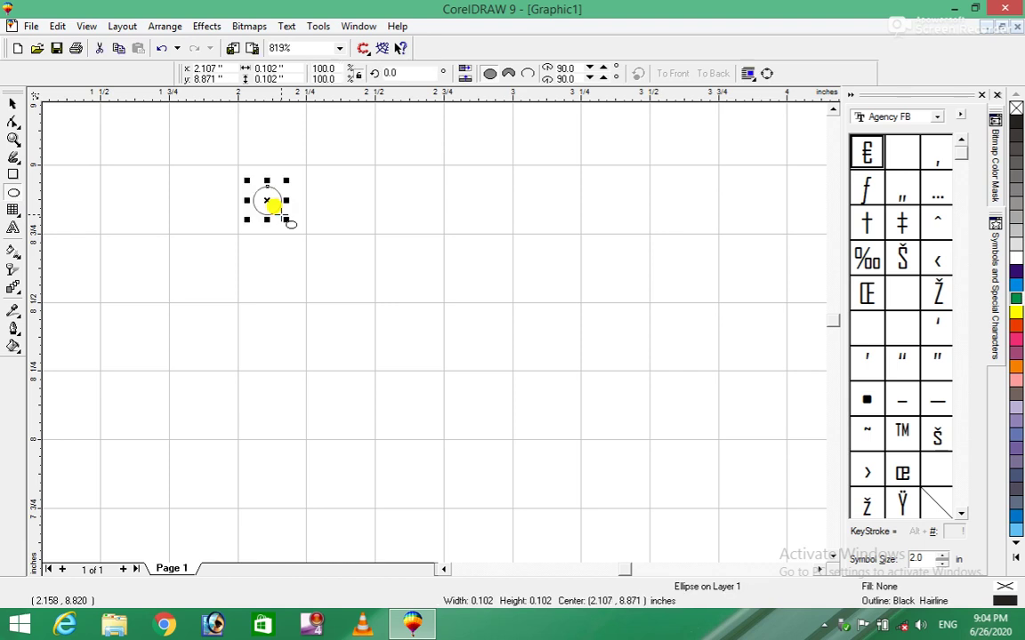
# Turn on snapping to the grid and deselect the circle.
pyautogui.click(83, 27)
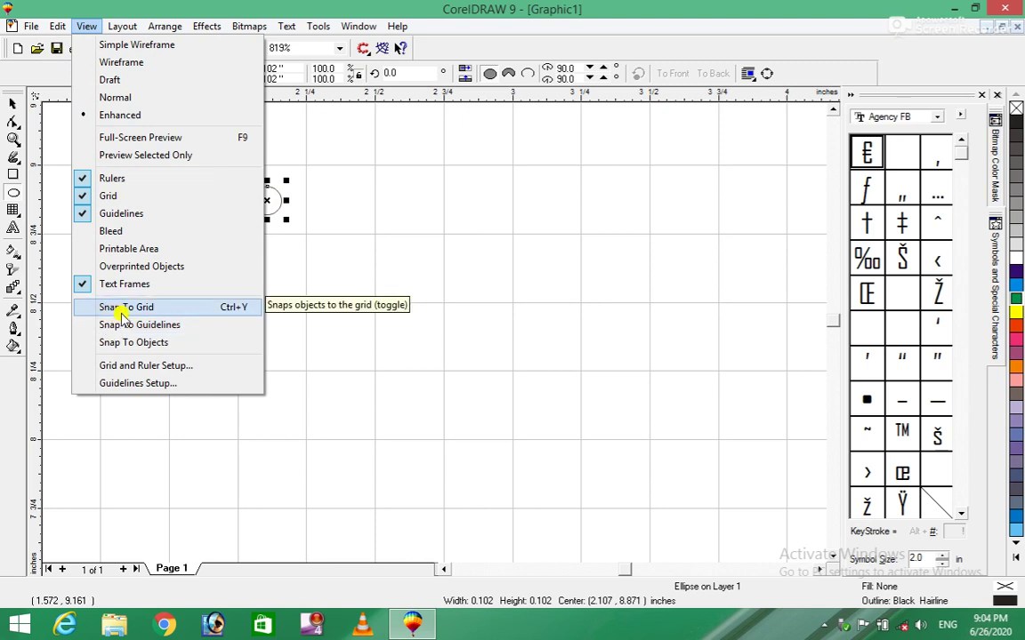
pyautogui.click(123, 309)
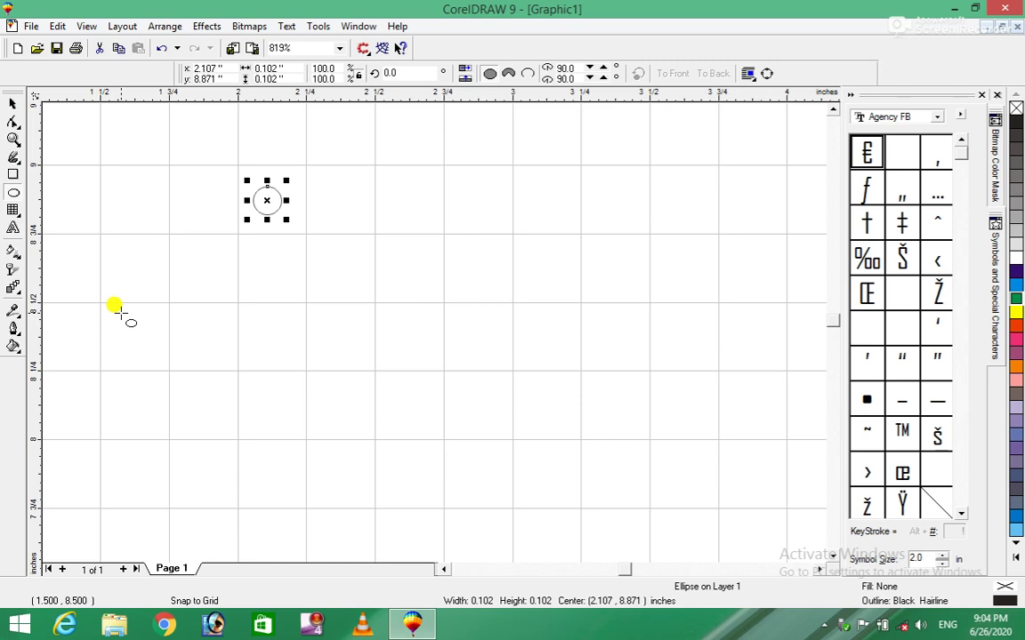
pyautogui.click(85, 27)
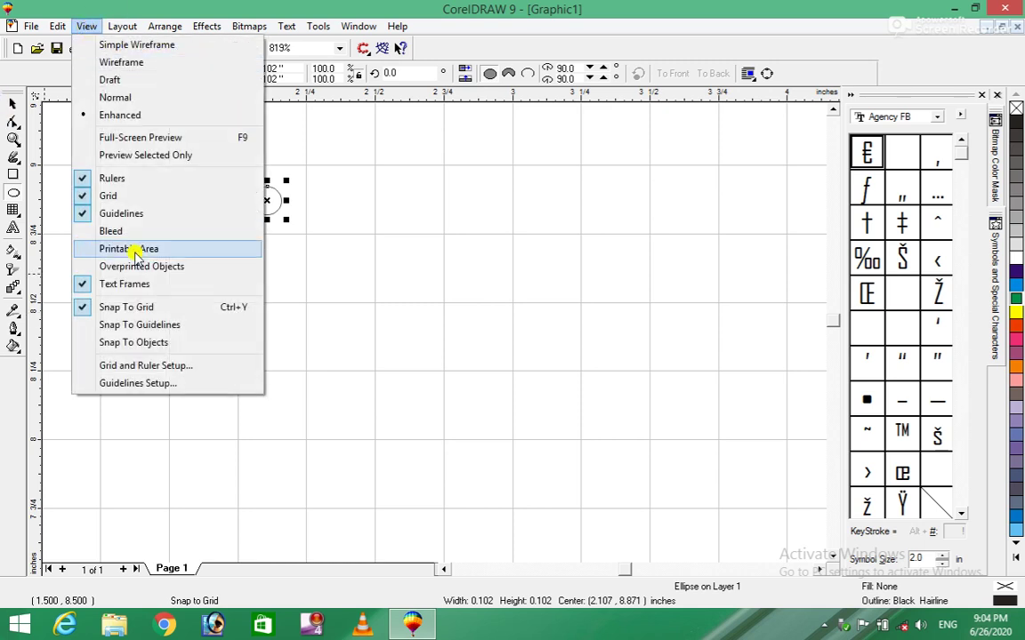
pyautogui.click(424, 223)
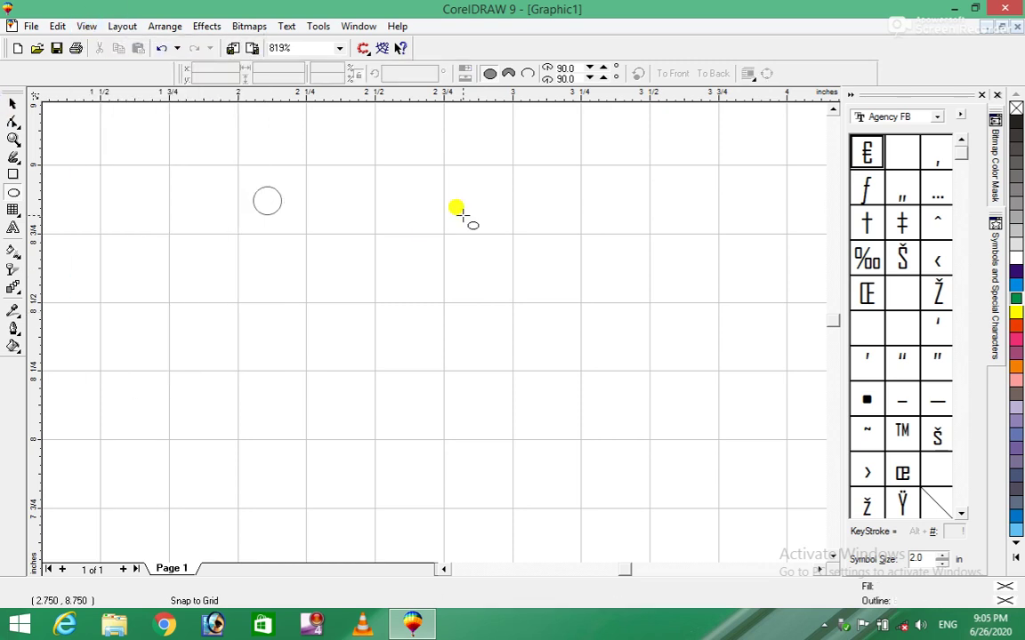
# Move the small circle so its edges snap to the grid lines at X 2 and Y 8 3/4 inches.
pyautogui.click(14, 102)
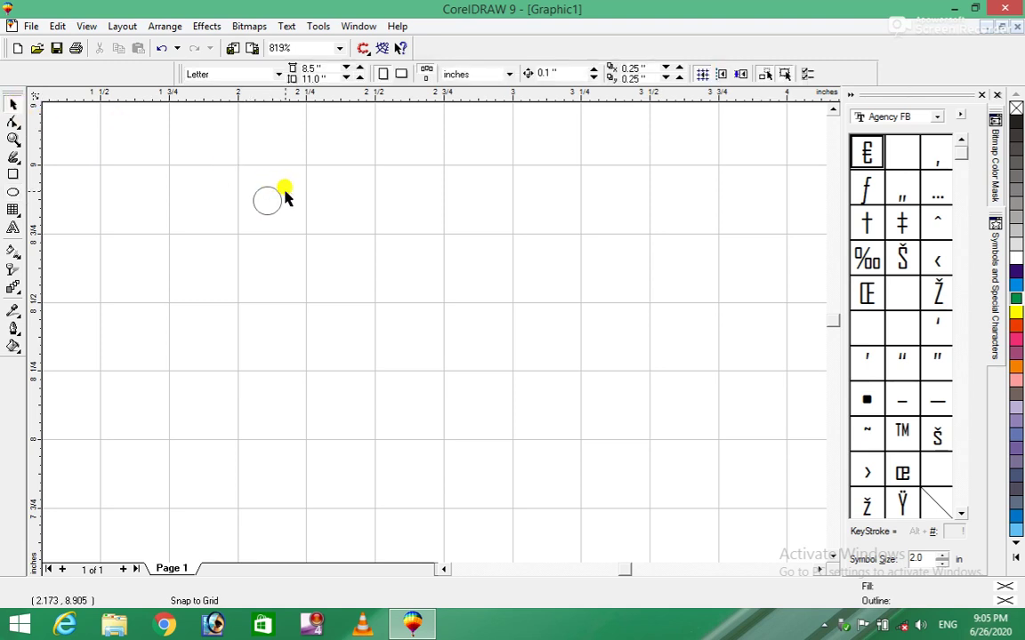
pyautogui.moveTo(278, 191); pyautogui.dragTo(251, 199)
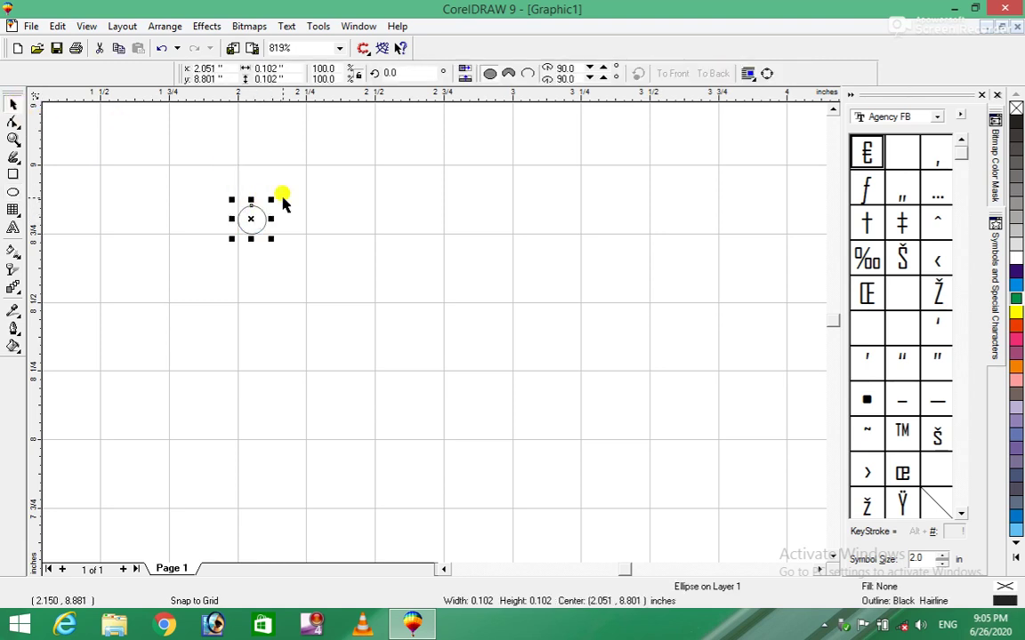
pyautogui.click(85, 25)
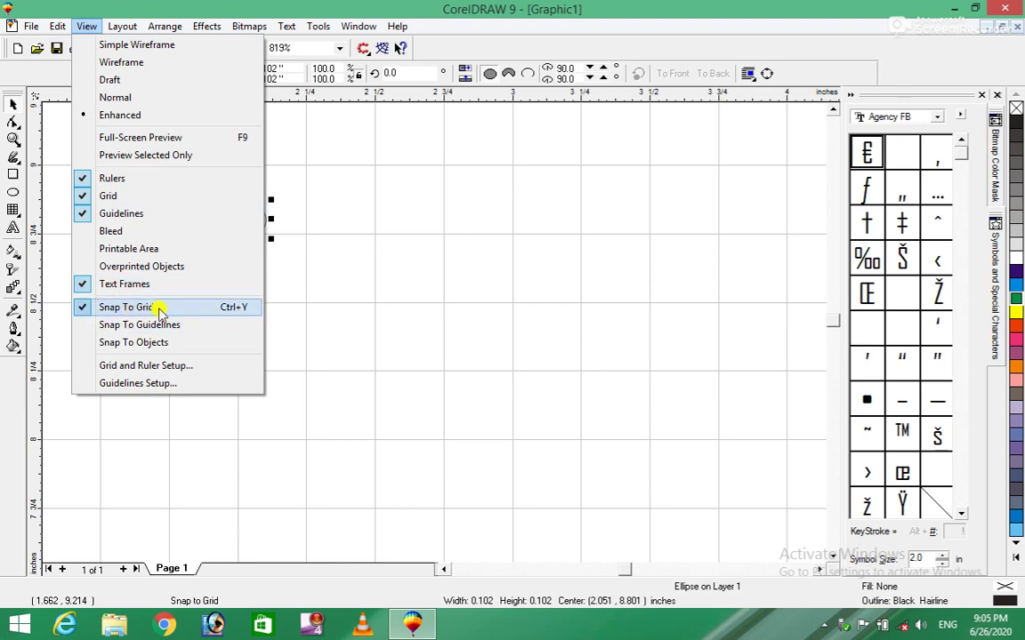
pyautogui.click(216, 307)
pyautogui.click(328, 277)
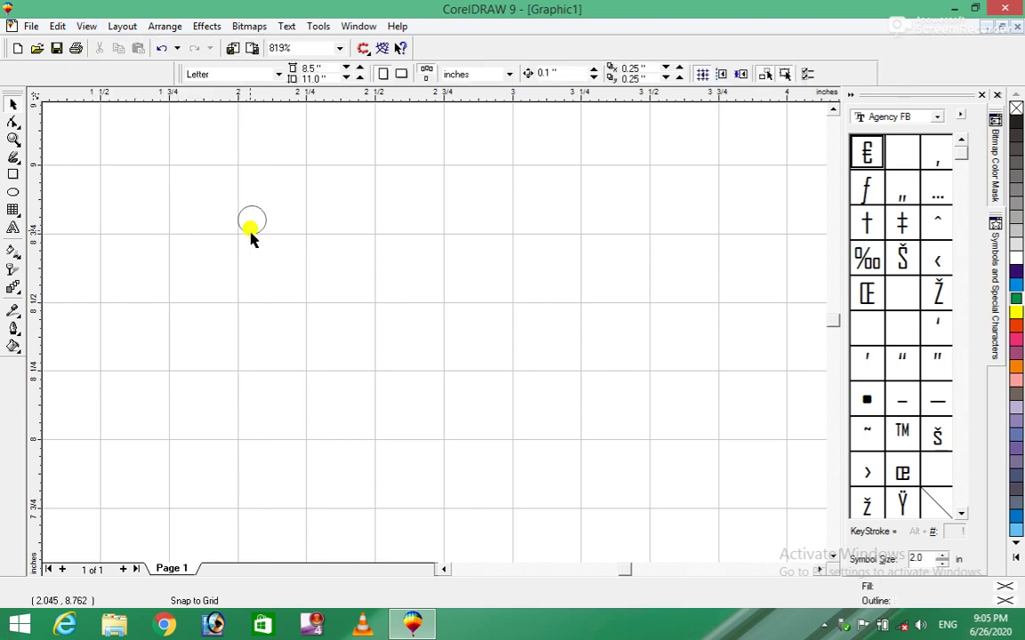
pyautogui.click(251, 222)
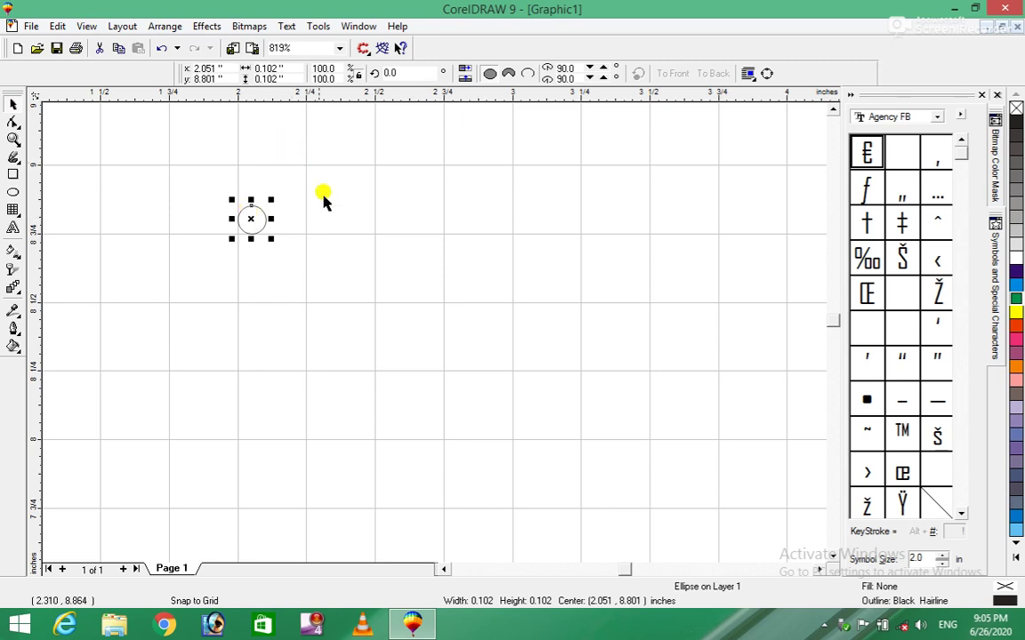
# Move the circle with snapping to the grid corner at X 2, Y 9, and on to X 2 1/4, Y 8 3/4 inches.
pyautogui.click(13, 138)
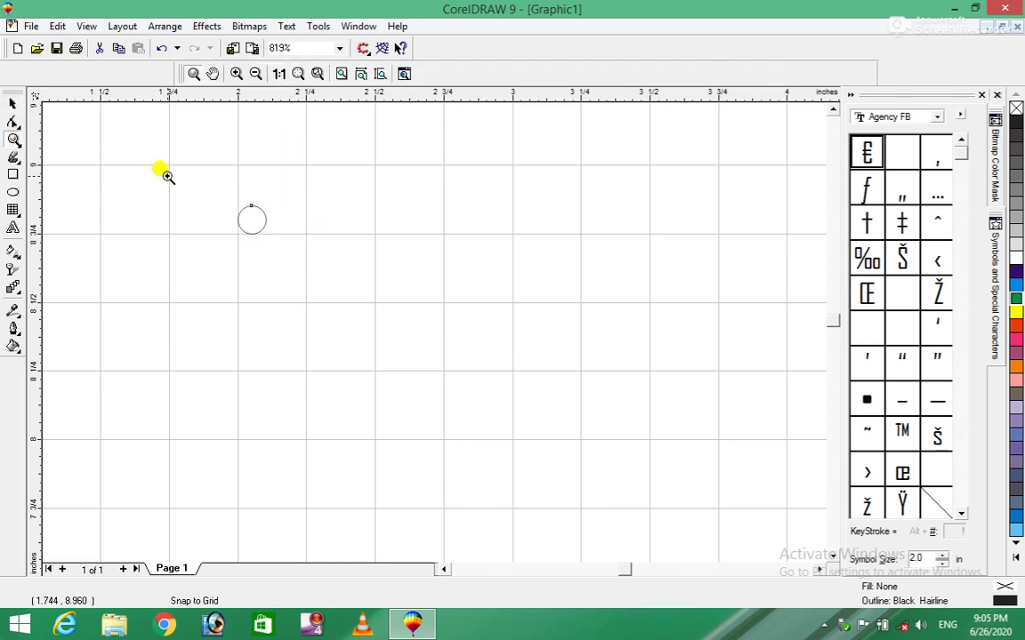
pyautogui.moveTo(171, 175); pyautogui.dragTo(278, 245)
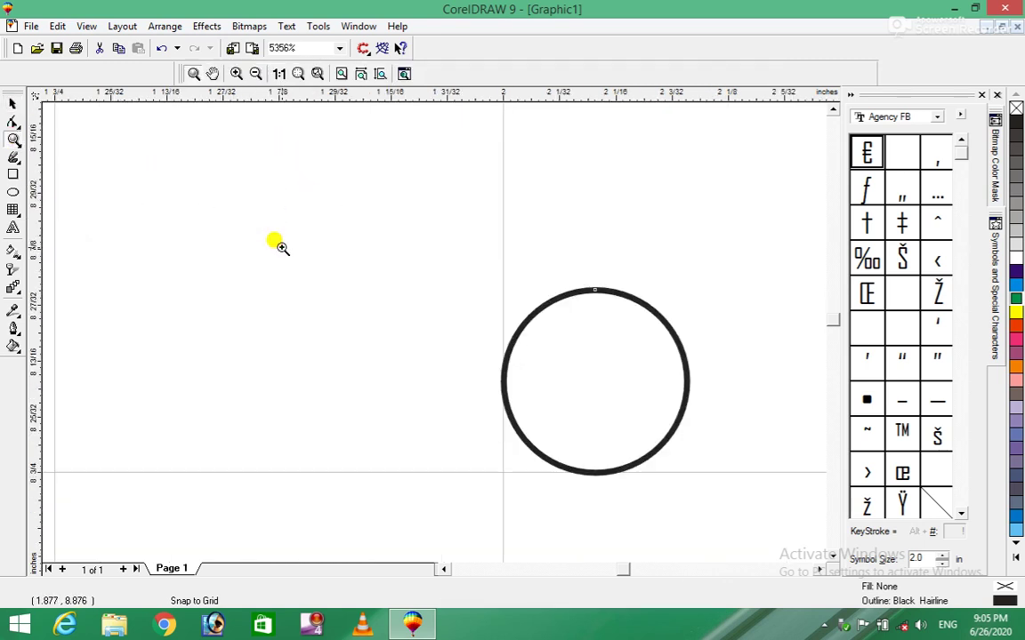
pyautogui.rightClick(578, 386)
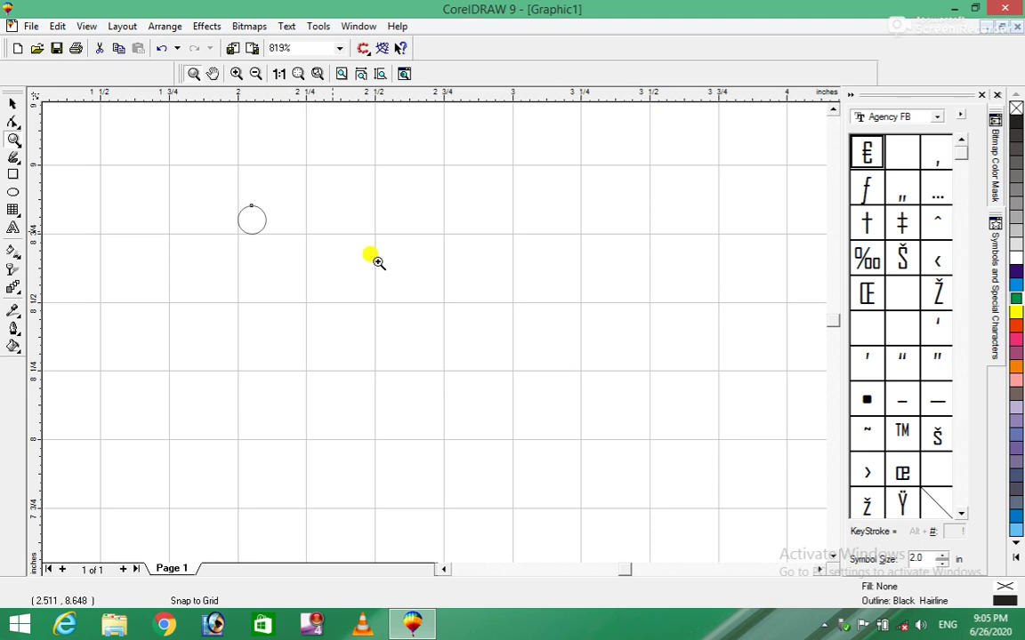
pyautogui.moveTo(252, 216); pyautogui.dragTo(257, 211)
pyautogui.rightClick(257, 210)
pyautogui.click(12, 103)
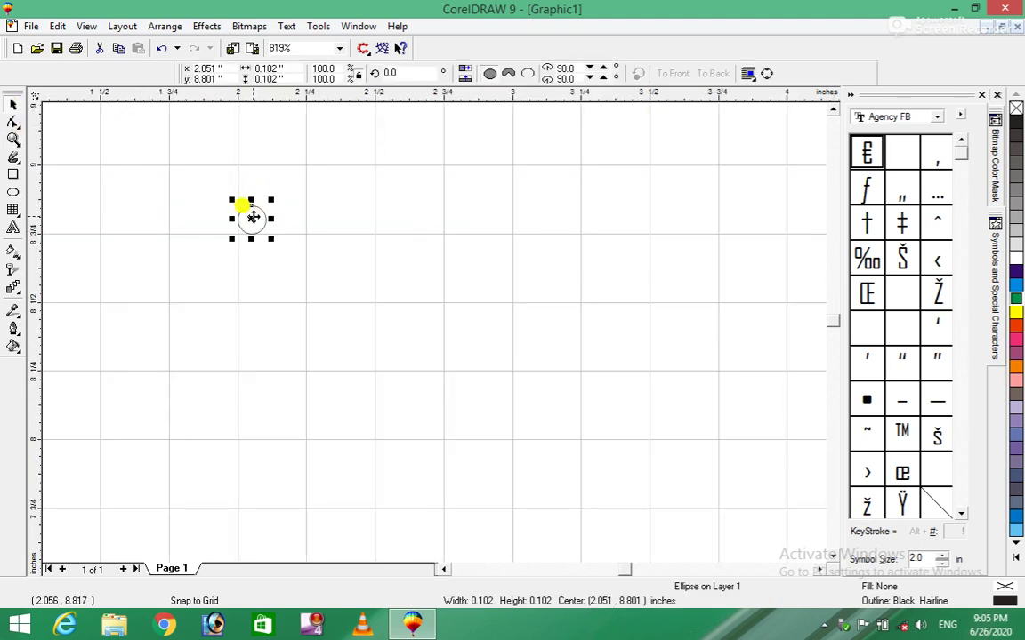
pyautogui.moveTo(252, 215); pyautogui.dragTo(251, 184)
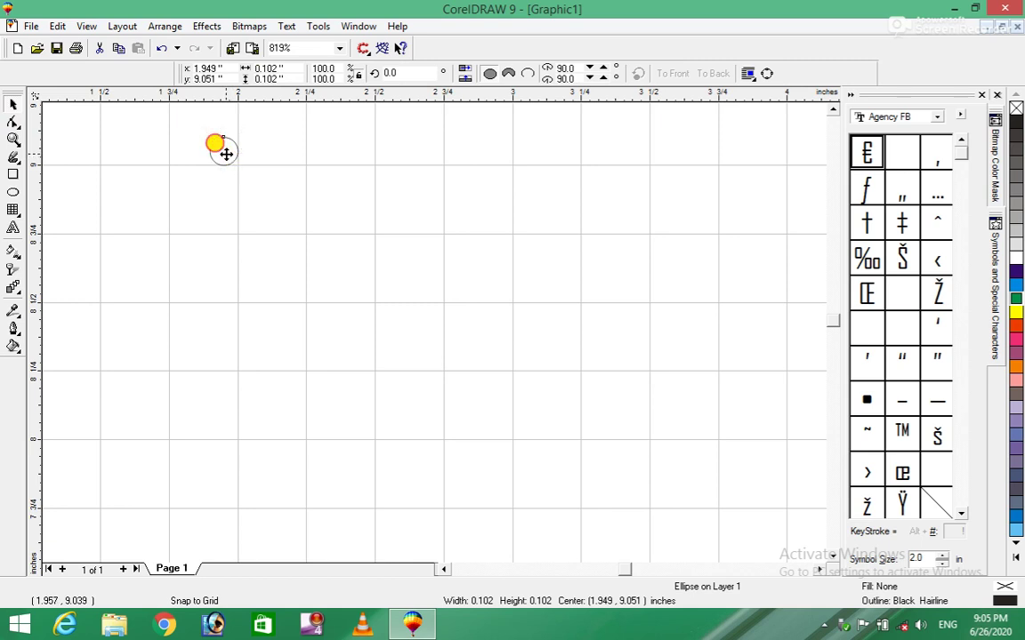
pyautogui.moveTo(223, 151); pyautogui.dragTo(294, 214)
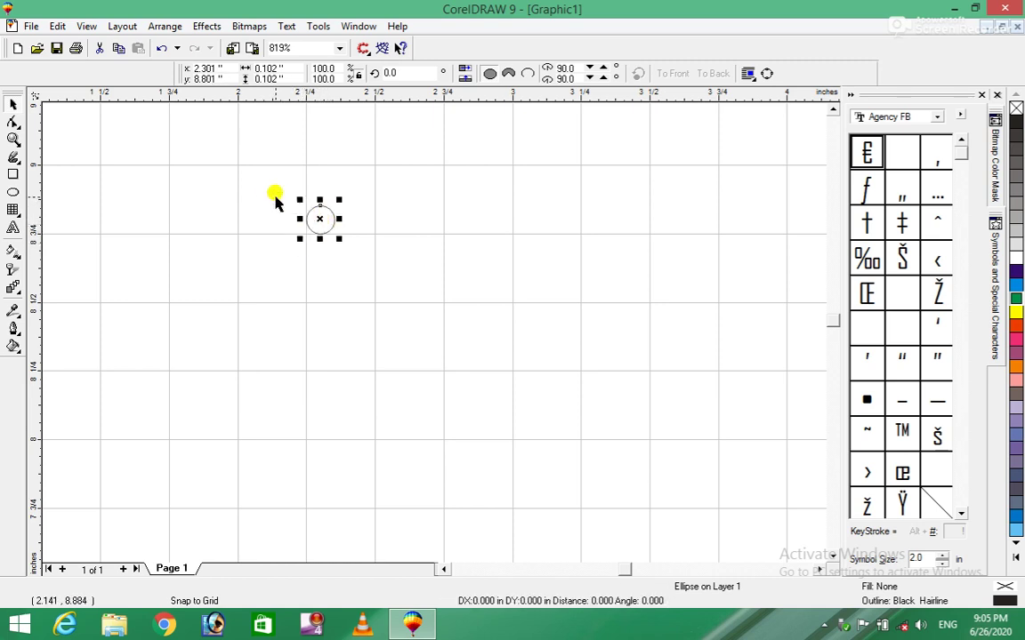
# Snap the circle into the diagonally opposite grid cell below X 2 1/4, Y 8 3/4, centred at about 2.199, 8.699 inches.
pyautogui.click(13, 142)
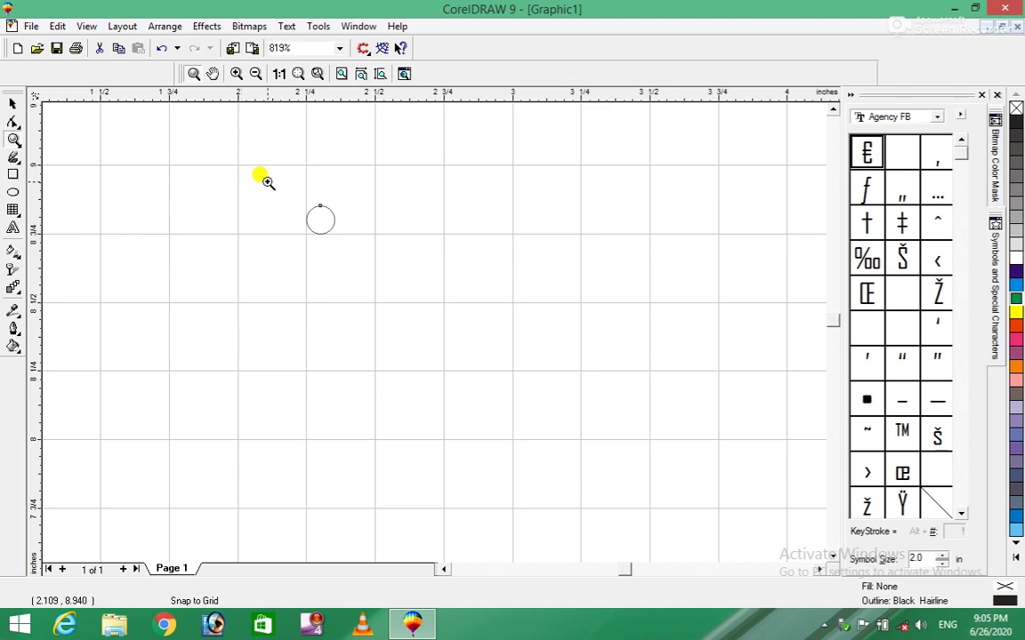
pyautogui.moveTo(300, 169); pyautogui.dragTo(347, 256)
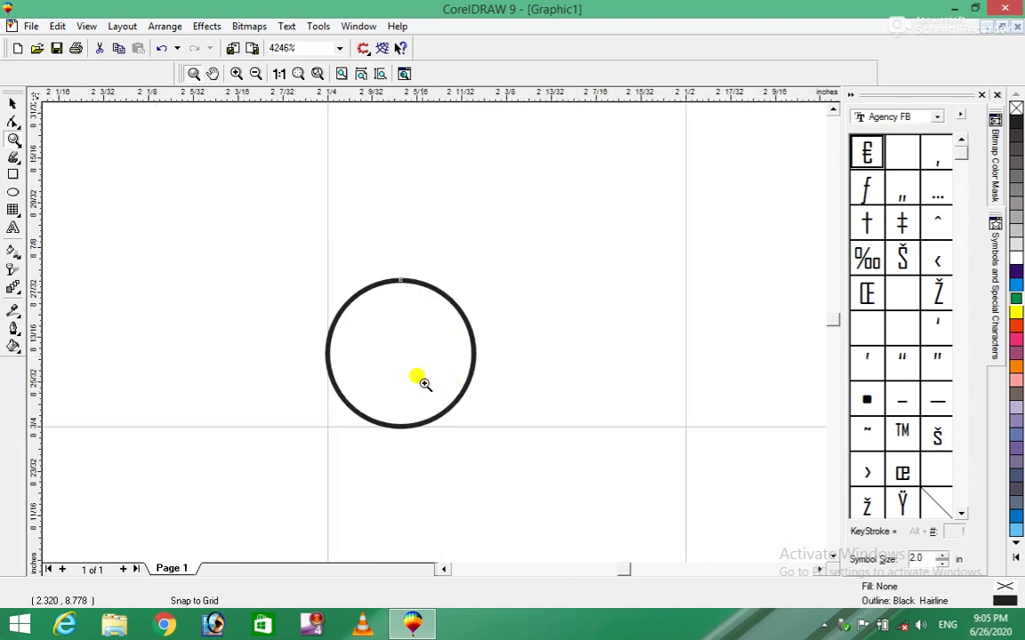
pyautogui.click(13, 106)
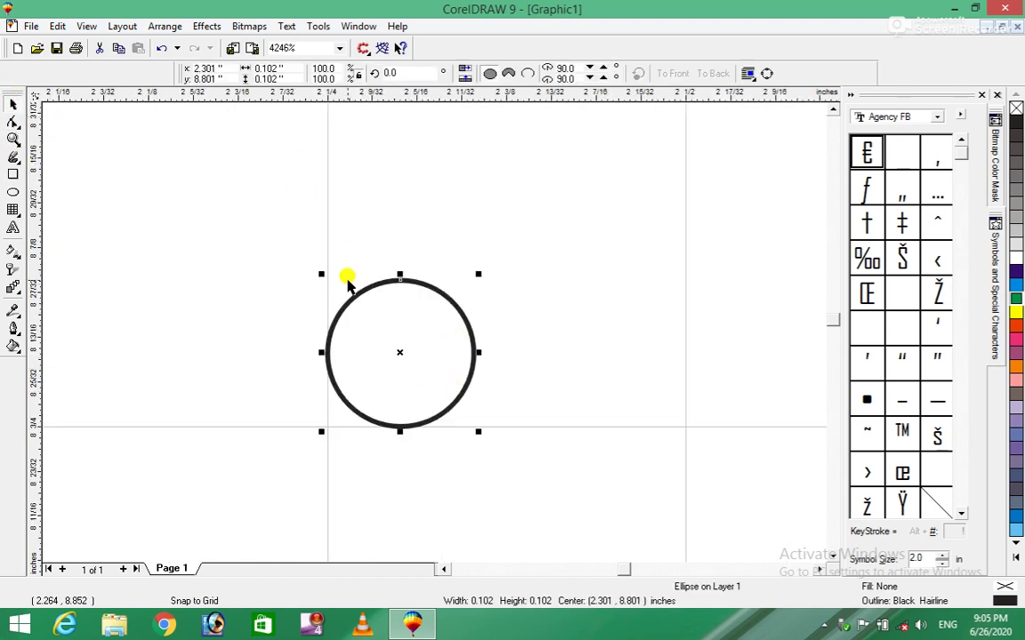
pyautogui.click(391, 348)
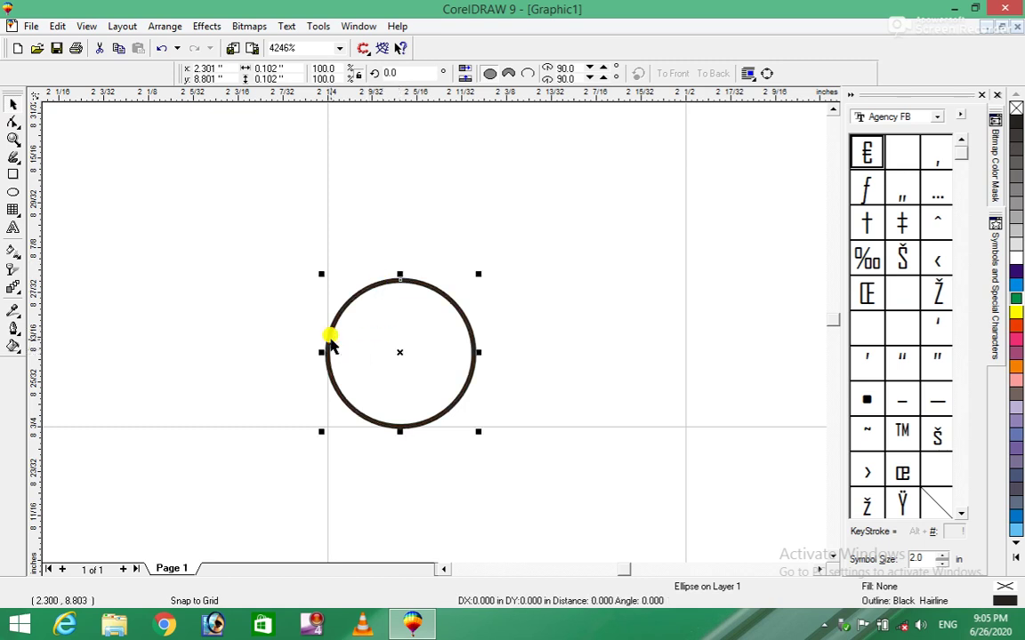
pyautogui.click(402, 352)
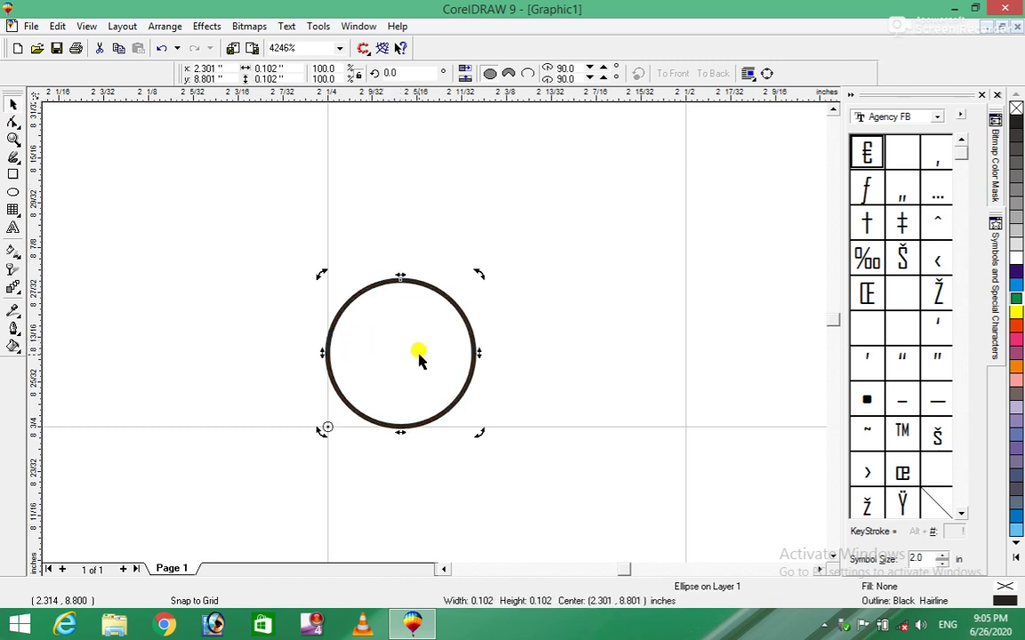
pyautogui.click(417, 353)
pyautogui.moveTo(401, 353); pyautogui.dragTo(373, 380)
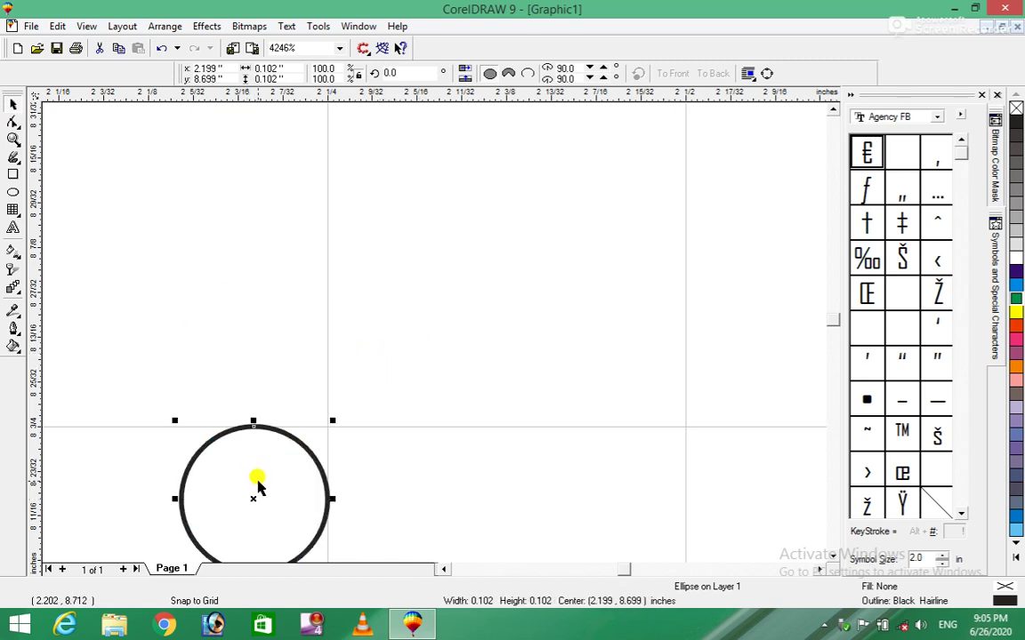
# Turn off snapping to the grid and move the circle freely inside a cell, centred at about 2.352, 8.877 inches.
pyautogui.click(87, 26)
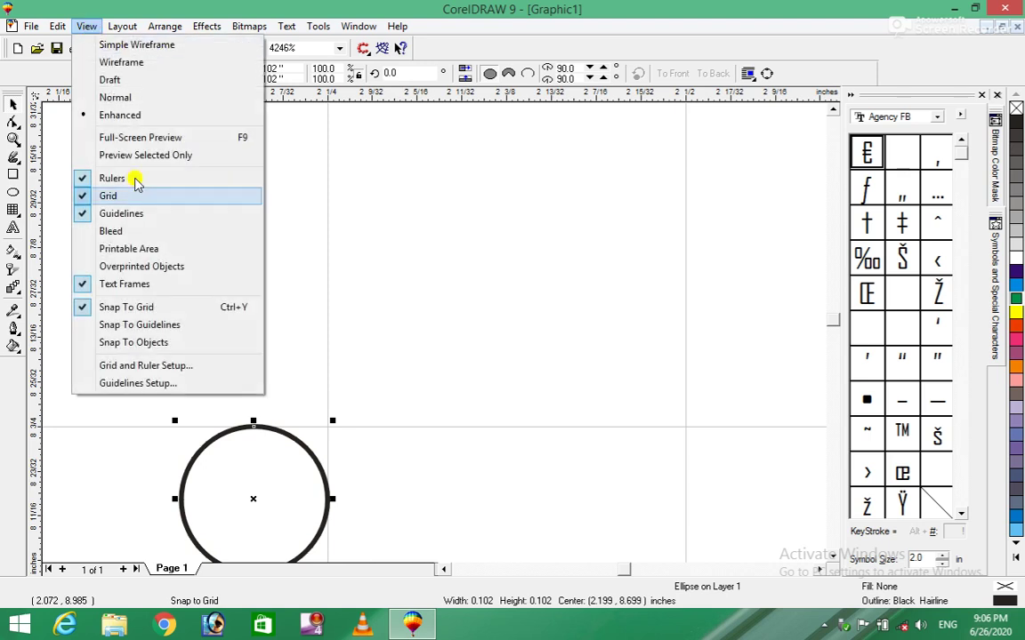
pyautogui.click(90, 312)
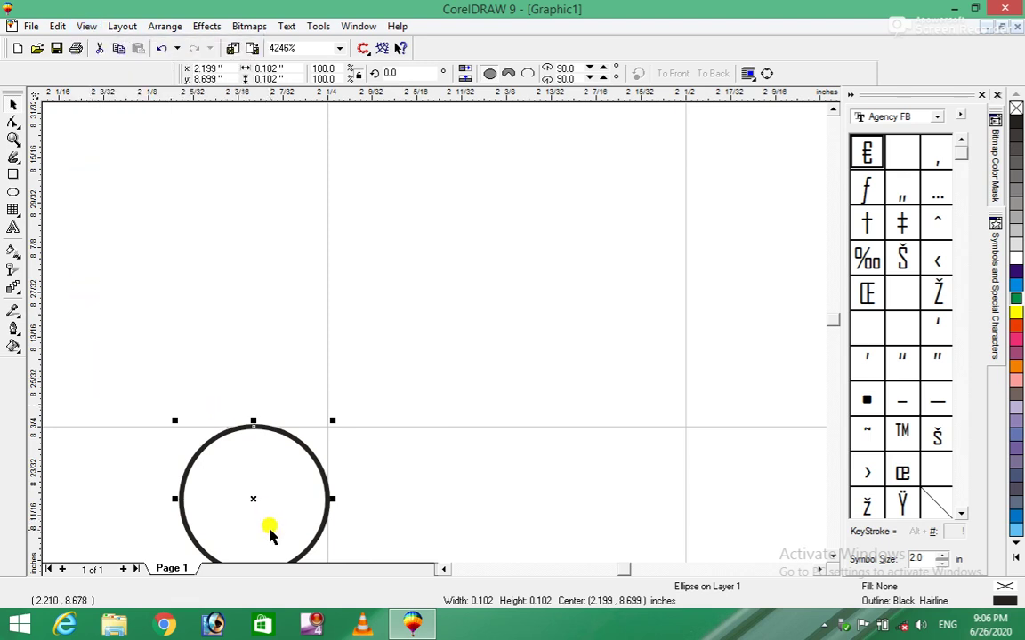
pyautogui.moveTo(253, 499); pyautogui.dragTo(472, 242)
pyautogui.click(832, 107)
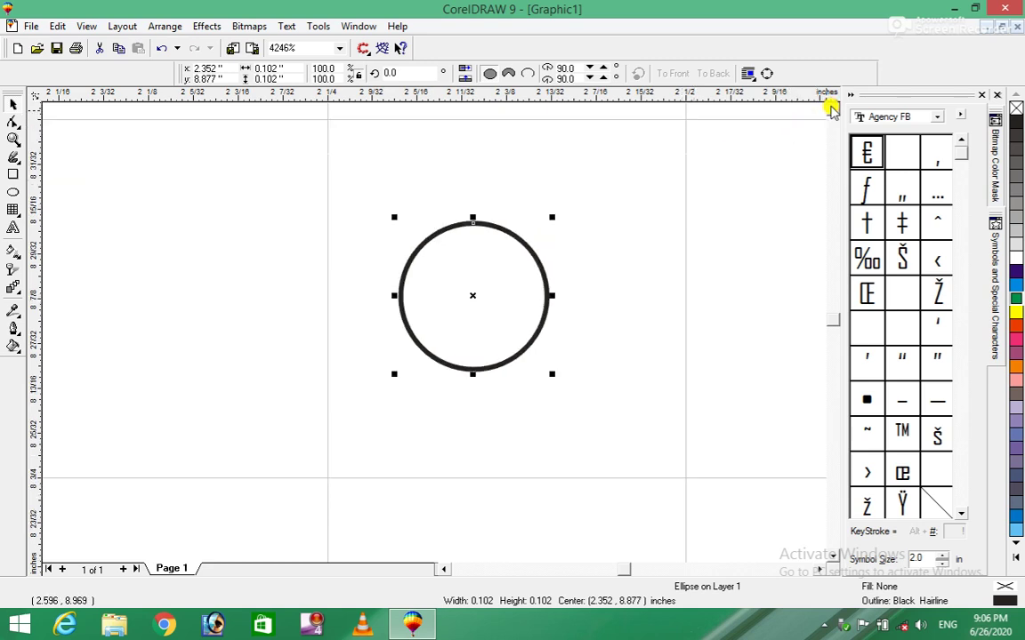
# Turn on snapping to guidelines and move the circle up and right, centred at about 2.406, 8.954 inches.
pyautogui.click(86, 25)
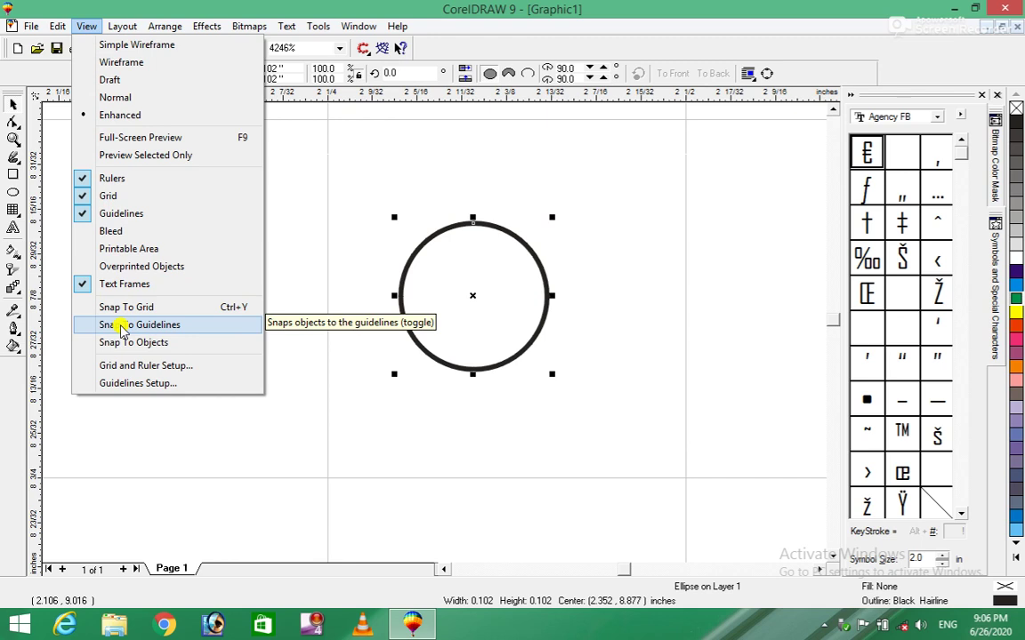
pyautogui.click(122, 325)
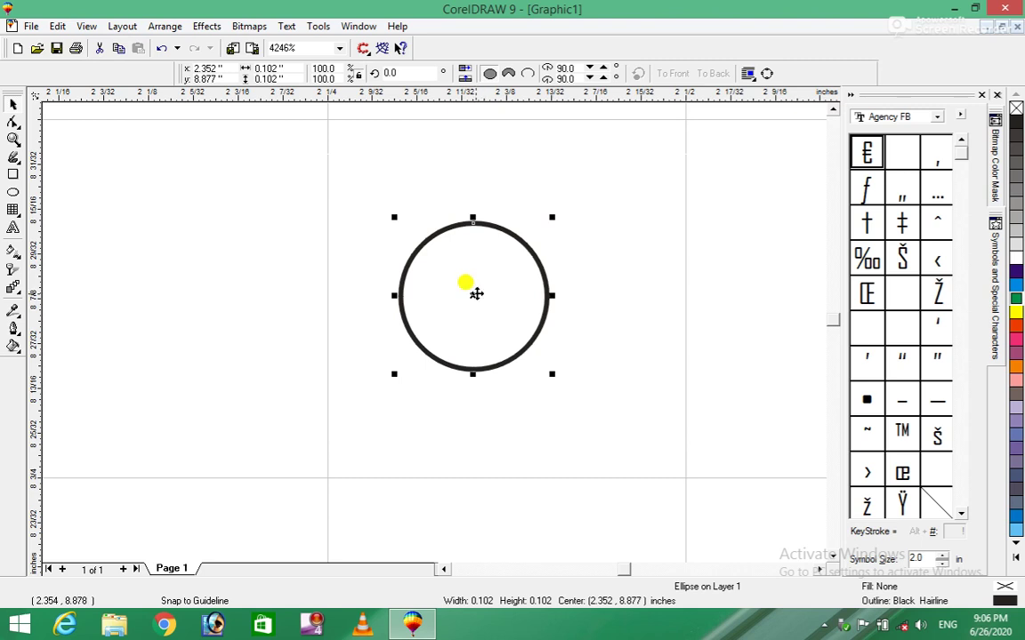
pyautogui.click(474, 295)
pyautogui.click(476, 301)
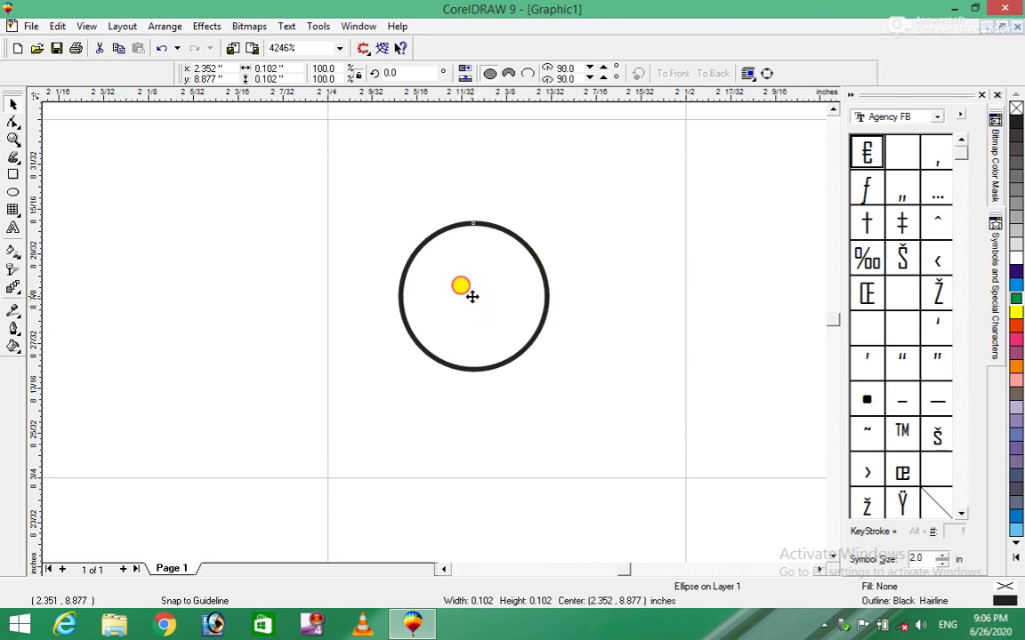
pyautogui.moveTo(472, 296); pyautogui.dragTo(549, 184)
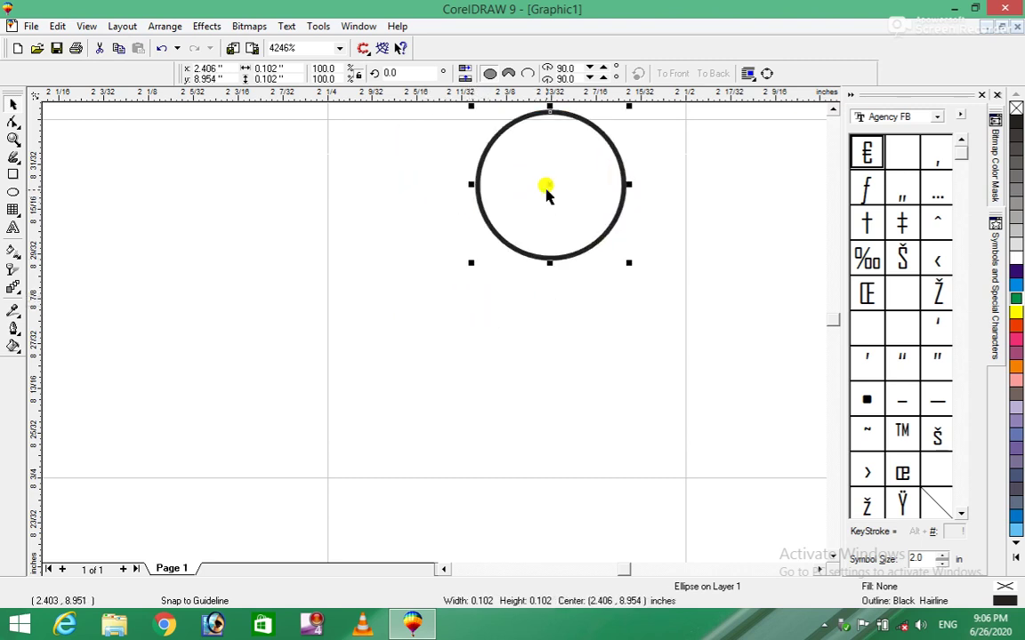
# Undo the last two circle moves and hide the grid.
pyautogui.hotkey('ctrl', 'z')
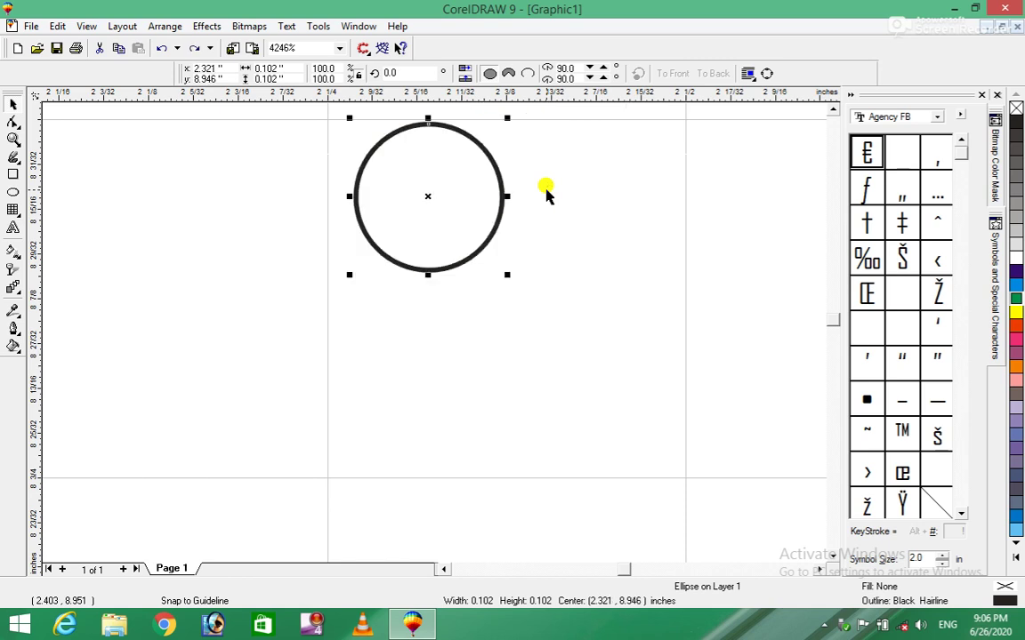
pyautogui.hotkey('ctrl', 'z')
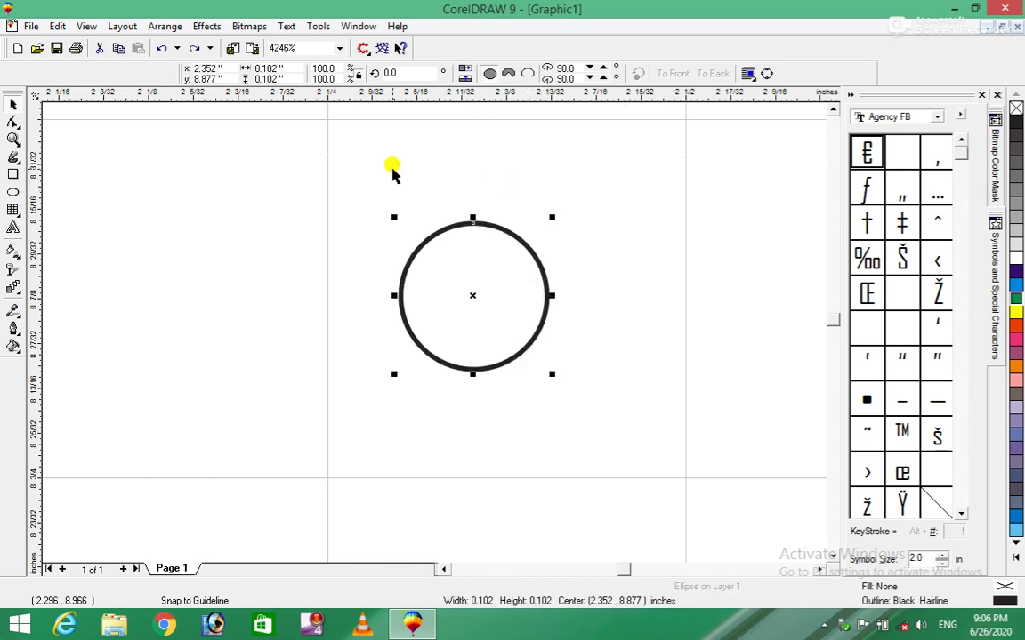
pyautogui.click(89, 27)
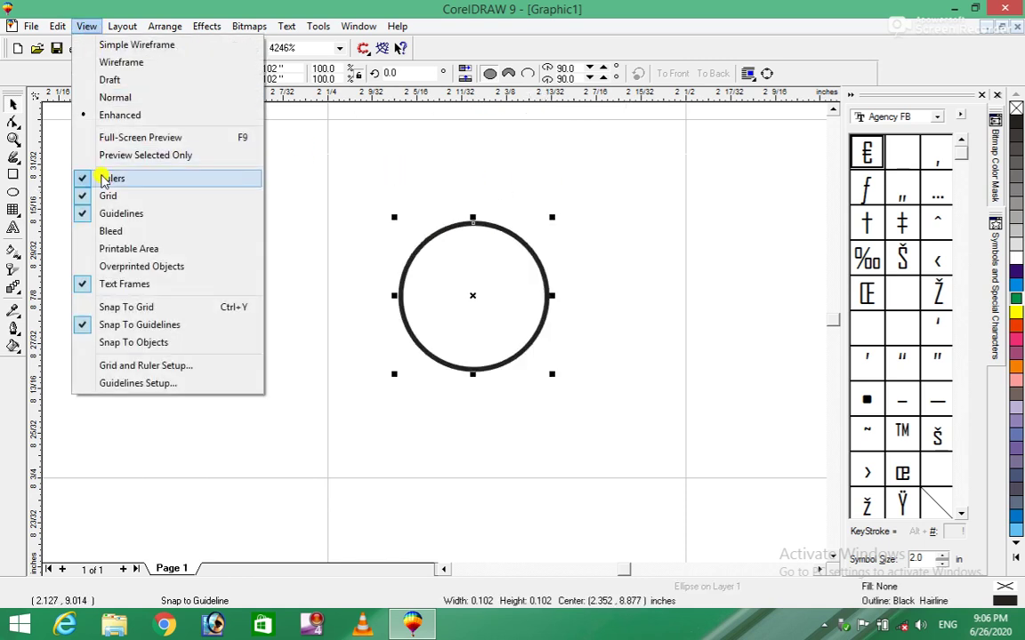
pyautogui.click(89, 196)
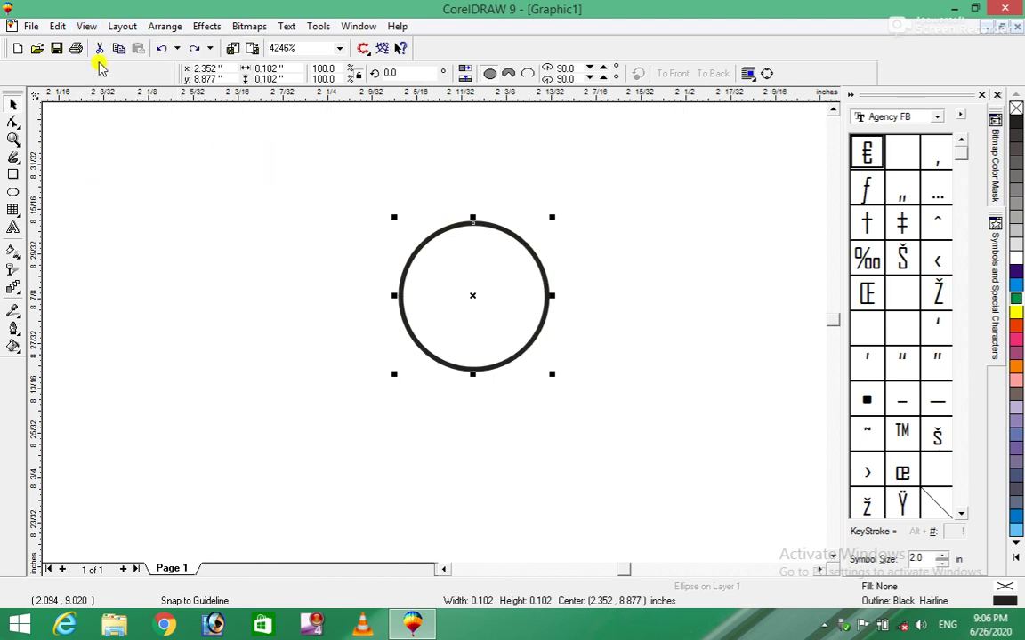
# Place horizontal guidelines at about Y 8.949 and 8.801 inches and vertical ones at about X 2.293 and 2.416 inches around the circle.
pyautogui.moveTo(318, 102); pyautogui.dragTo(324, 191)
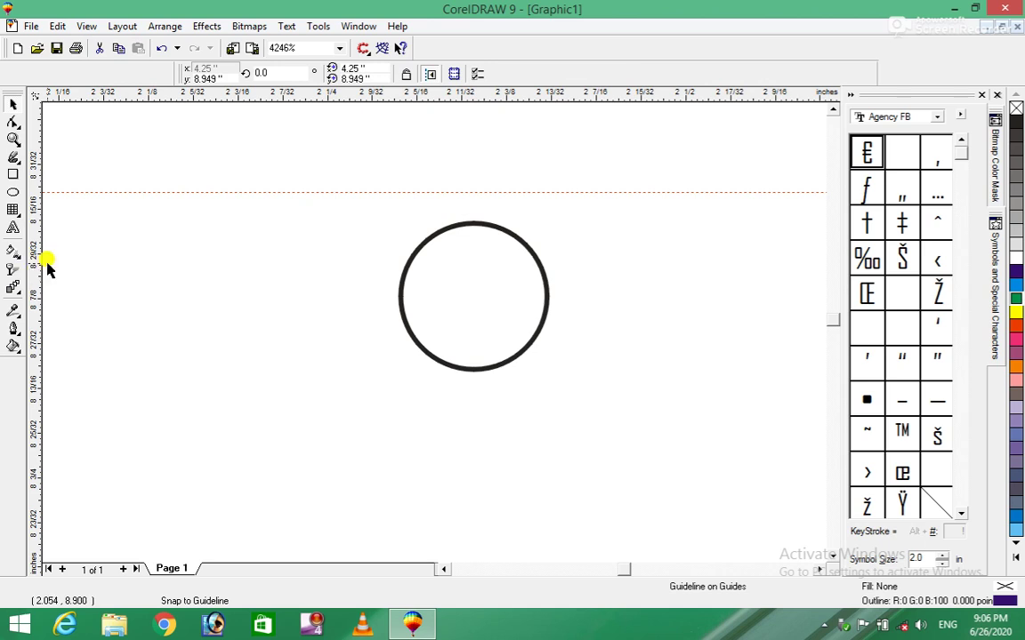
pyautogui.moveTo(40, 265); pyautogui.dragTo(389, 314)
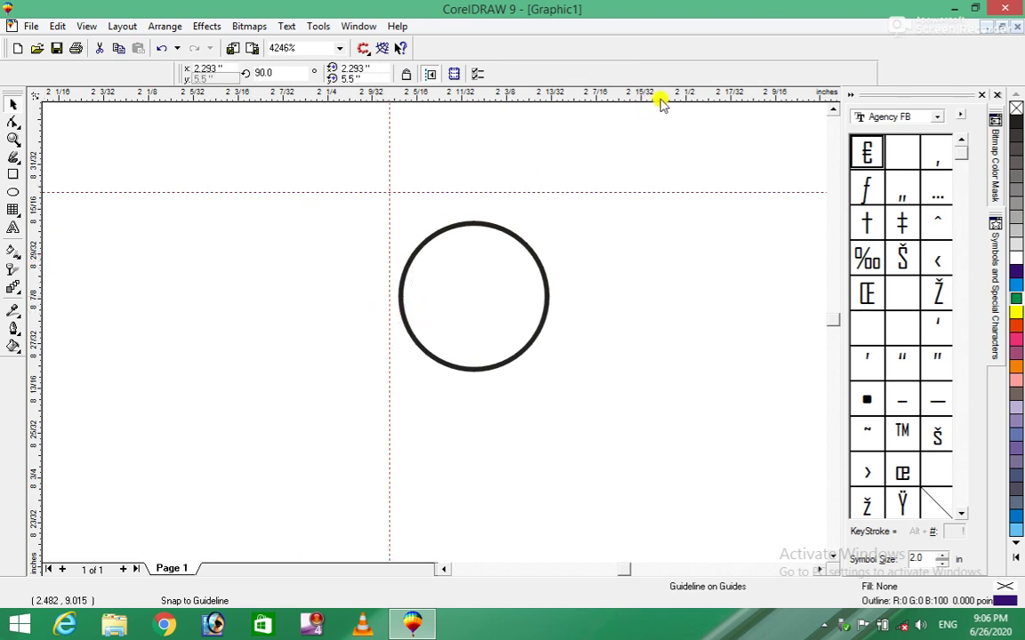
pyautogui.moveTo(661, 96); pyautogui.dragTo(602, 405)
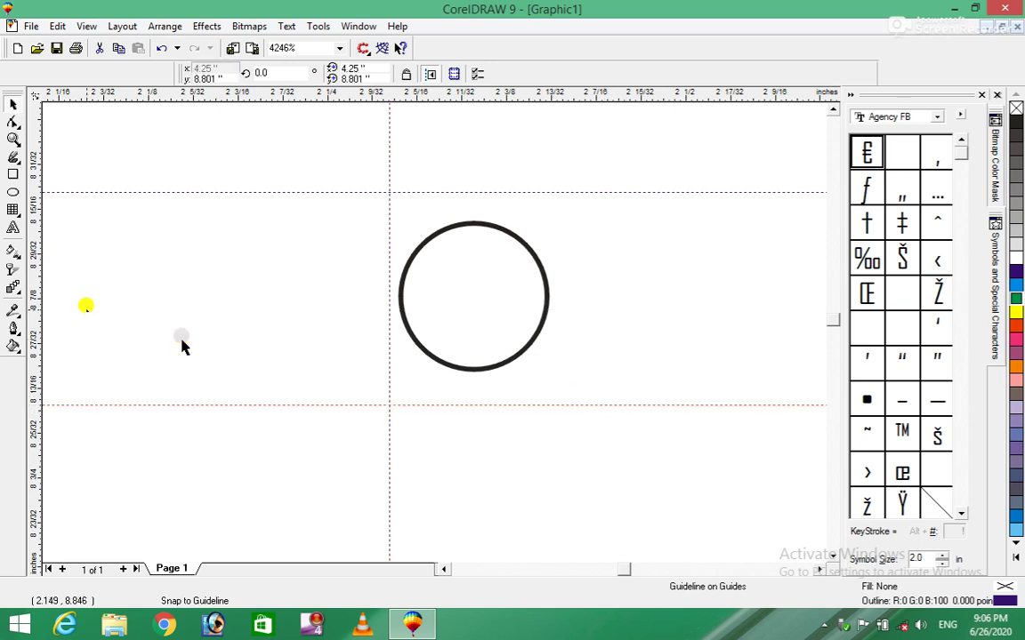
pyautogui.moveTo(388, 307); pyautogui.dragTo(565, 349)
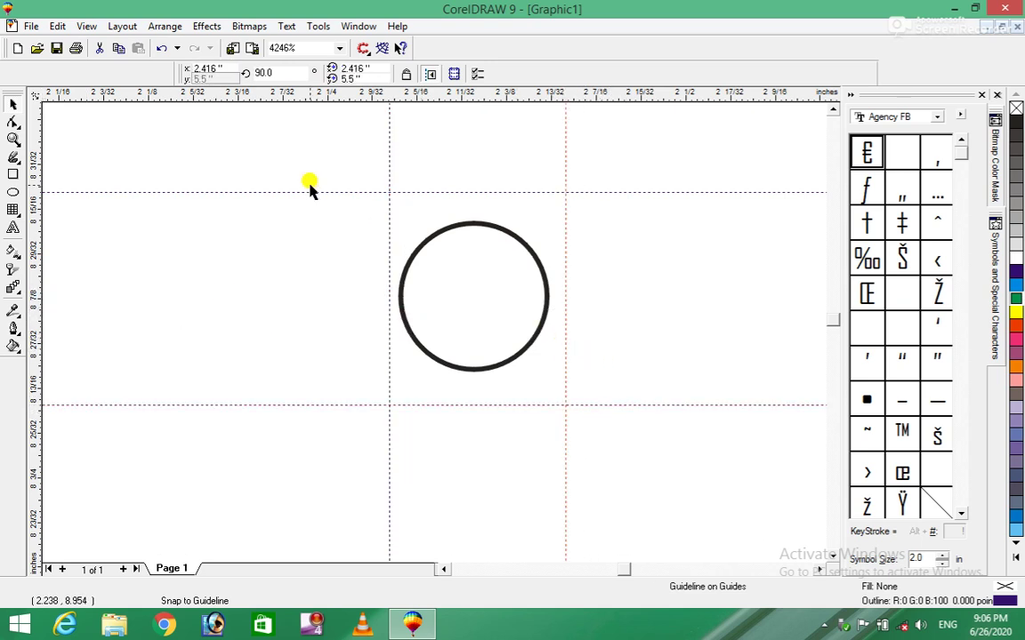
# Move the circle so it snaps against the upper and left guidelines, centred at about 2.344, 8.898 inches.
pyautogui.click(85, 26)
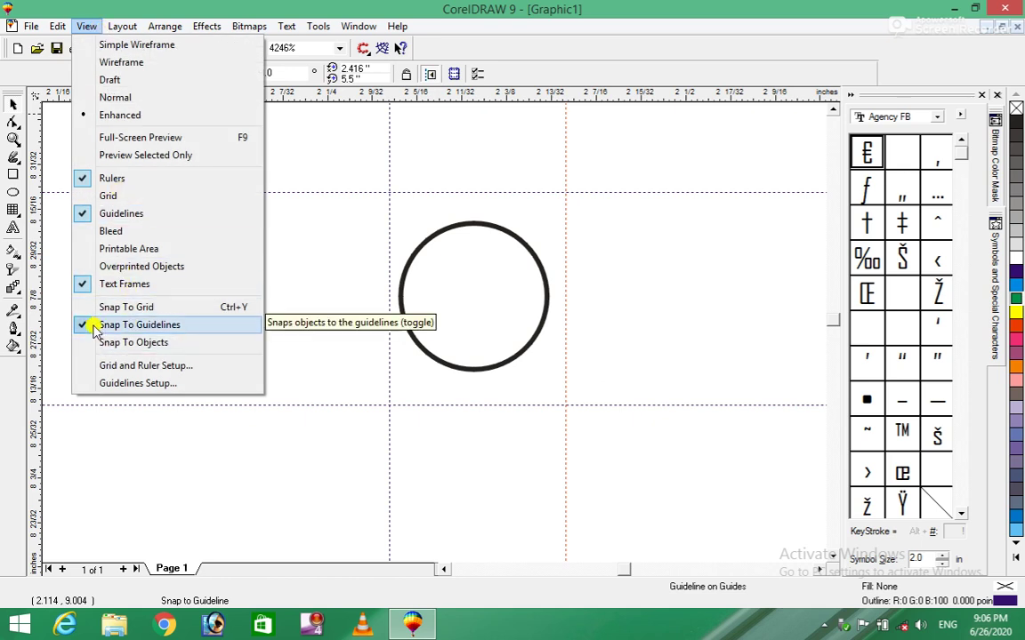
pyautogui.click(481, 320)
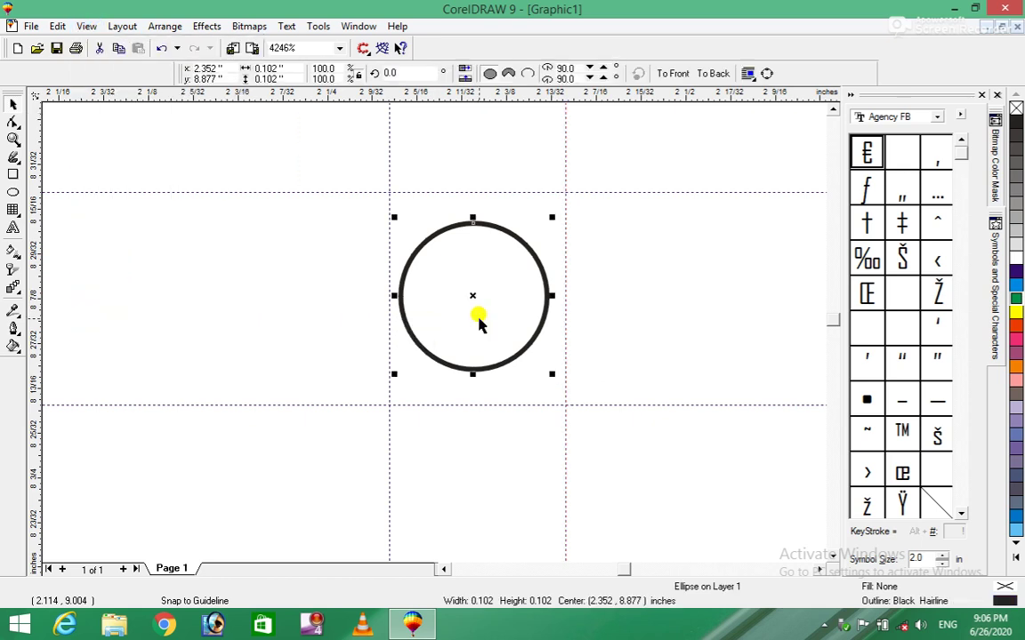
pyautogui.moveTo(470, 294); pyautogui.dragTo(457, 267)
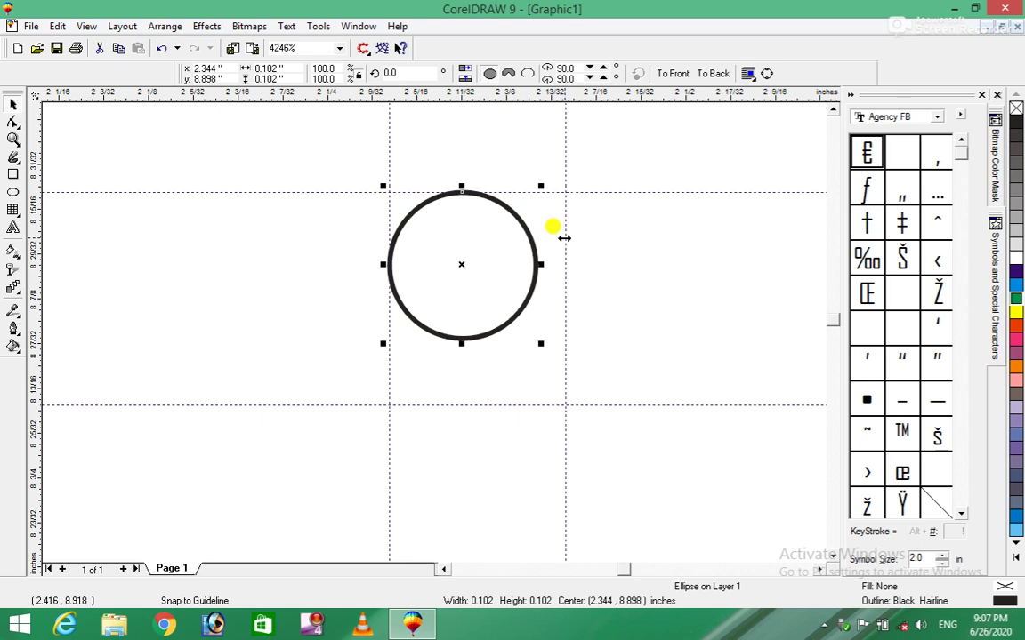
# Move the vertical guideline right of the circle to about X 2.494 inches and turn off snapping to guidelines.
pyautogui.moveTo(564, 239); pyautogui.dragTo(673, 273)
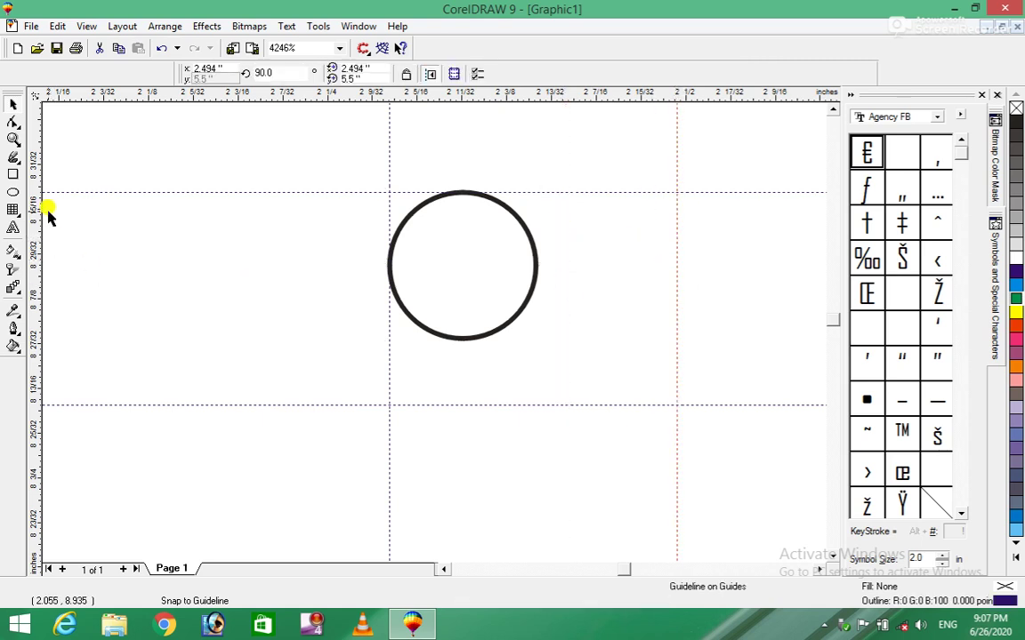
pyautogui.click(88, 29)
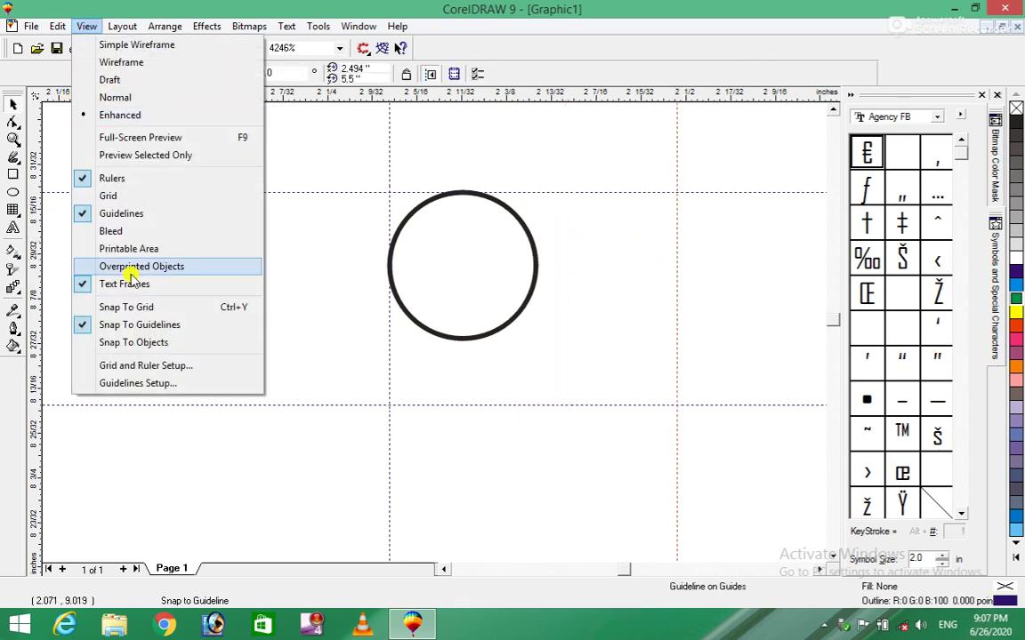
pyautogui.click(124, 326)
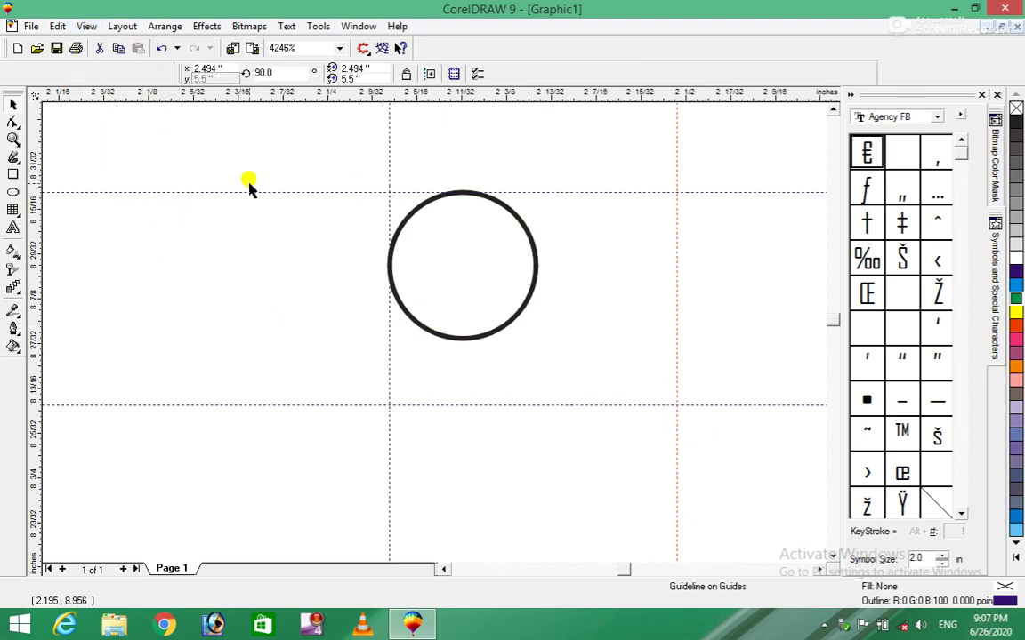
# Select all guidelines in the drawing and delete them.
pyautogui.click(56, 26)
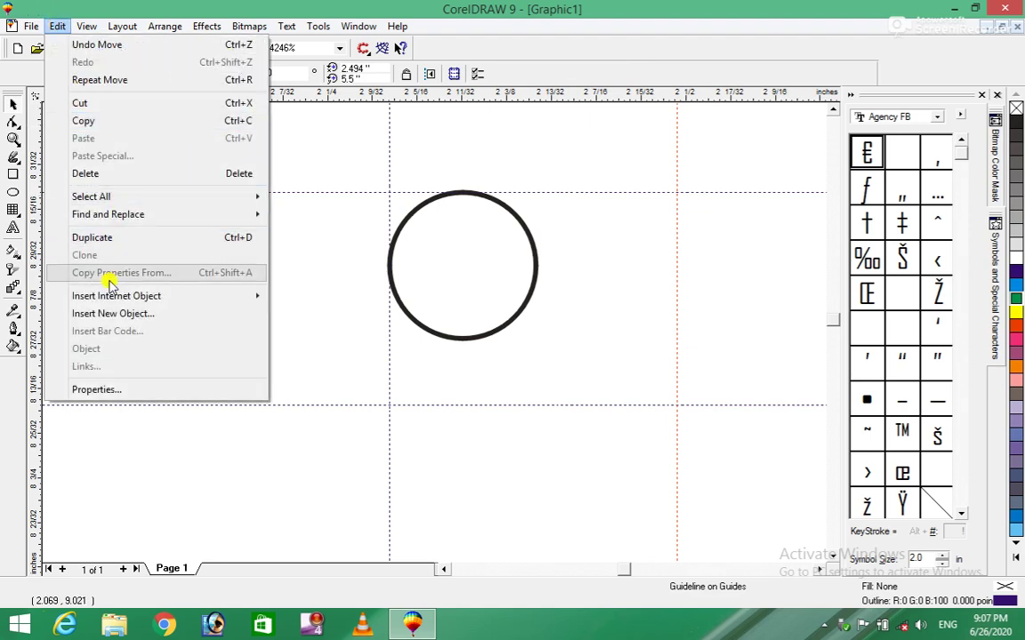
pyautogui.moveTo(188, 201)
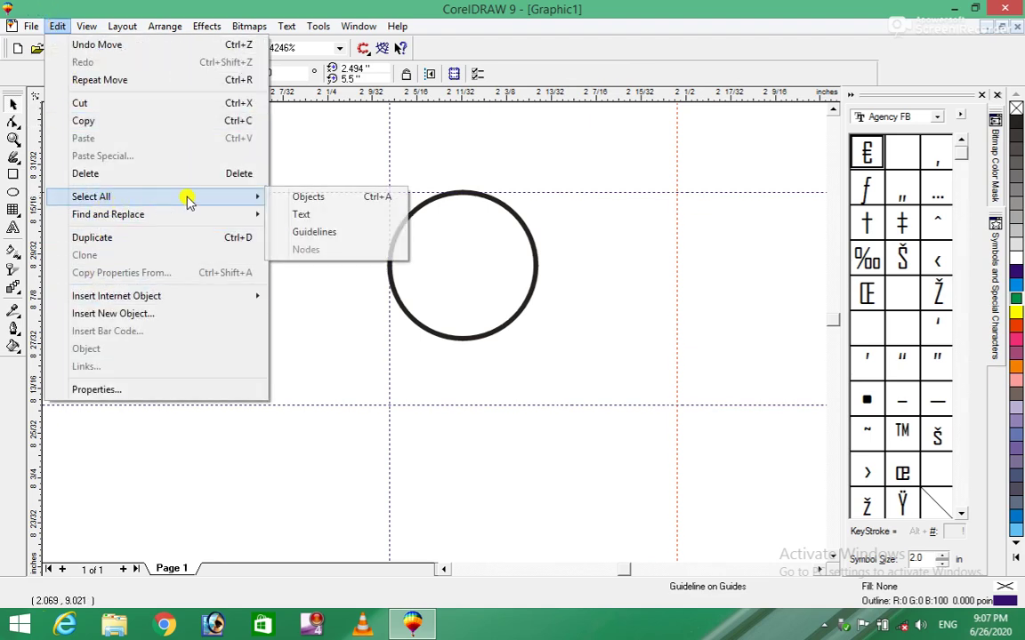
pyautogui.click(326, 230)
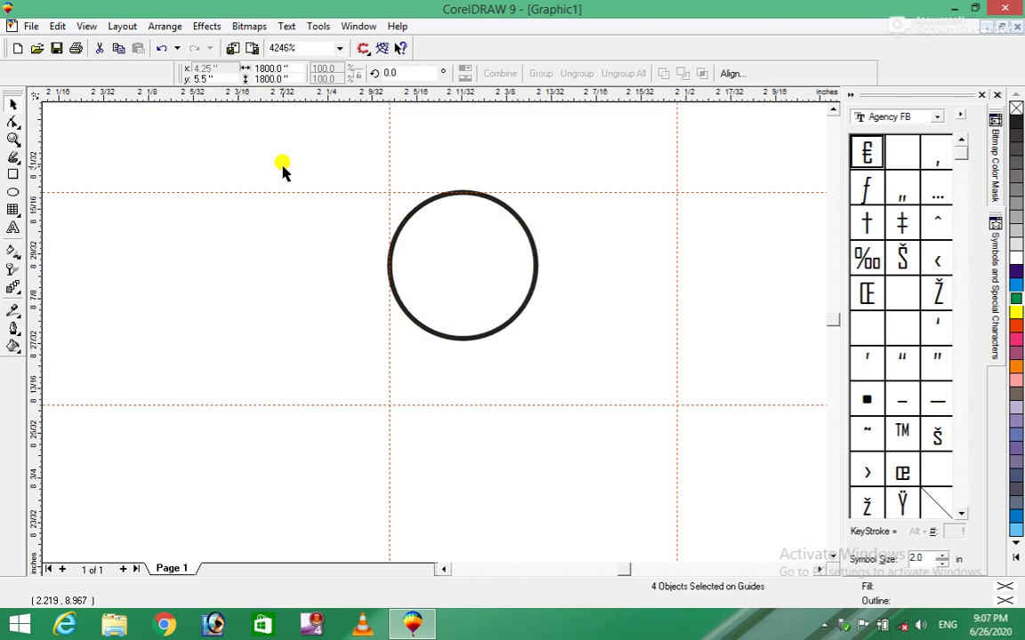
pyautogui.press('Delete')
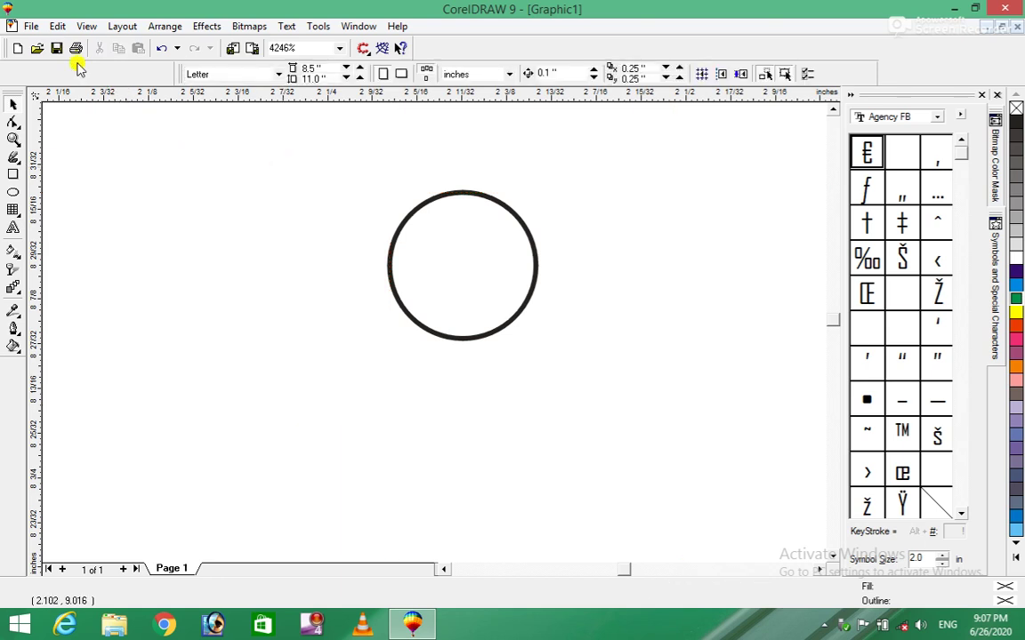
# Draw a rectangle about 0.115 by 0.153 inches and move it against the circle's left side, centred at about 2.237, 8.894 inches.
pyautogui.click(86, 26)
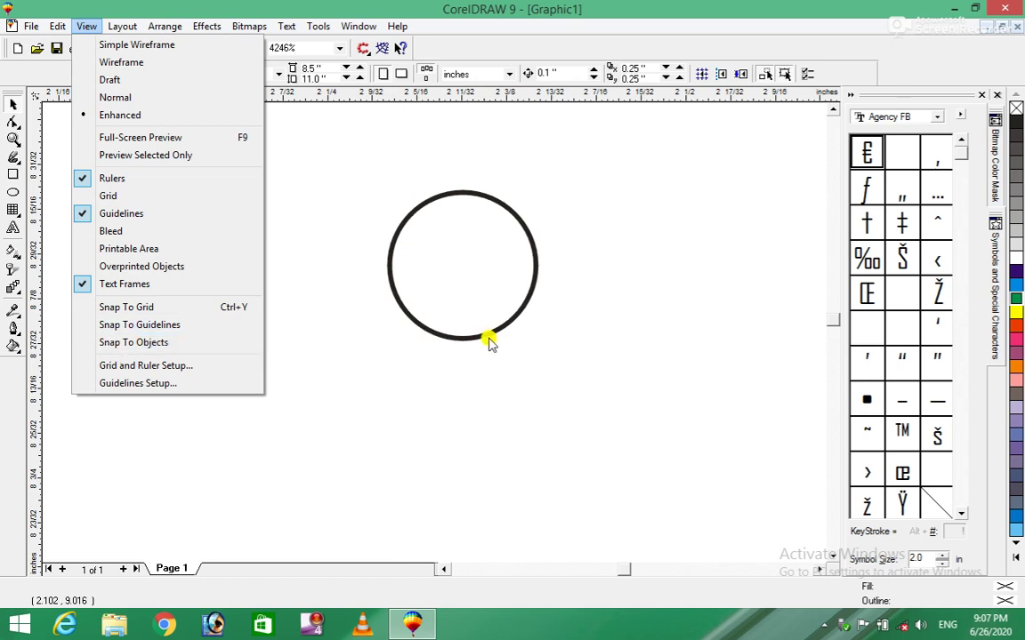
pyautogui.click(528, 322)
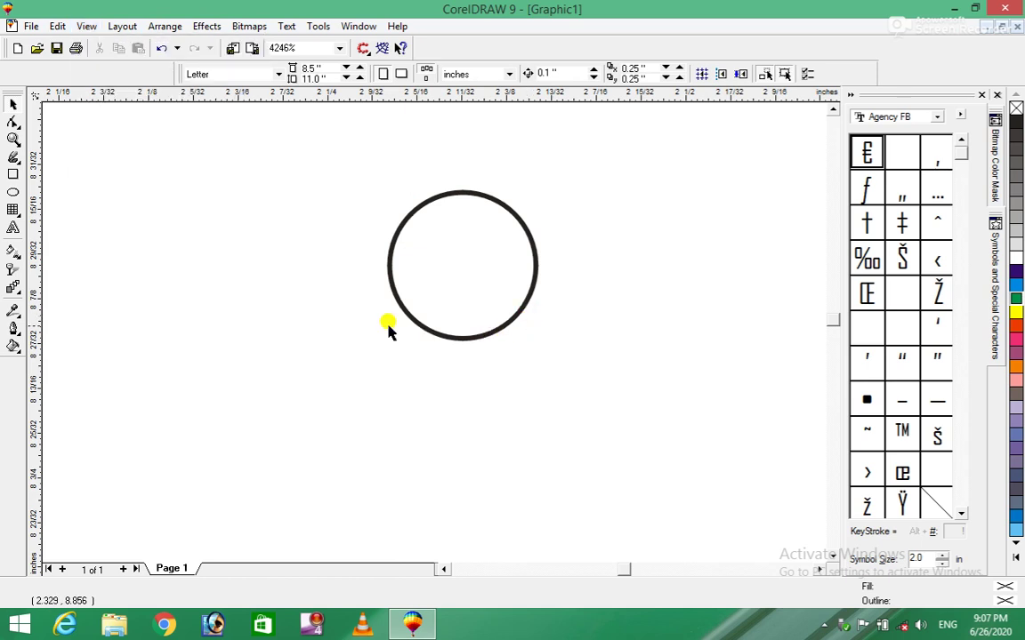
pyautogui.click(15, 191)
pyautogui.click(283, 269)
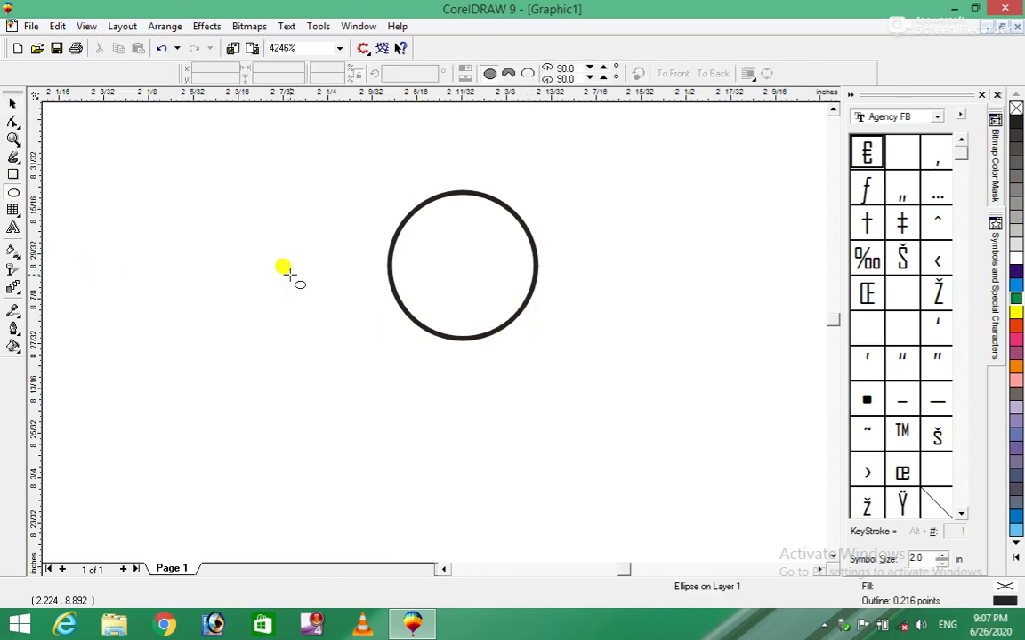
pyautogui.click(12, 173)
pyautogui.click(361, 252)
pyautogui.click(228, 156)
pyautogui.moveTo(228, 156); pyautogui.dragTo(401, 382)
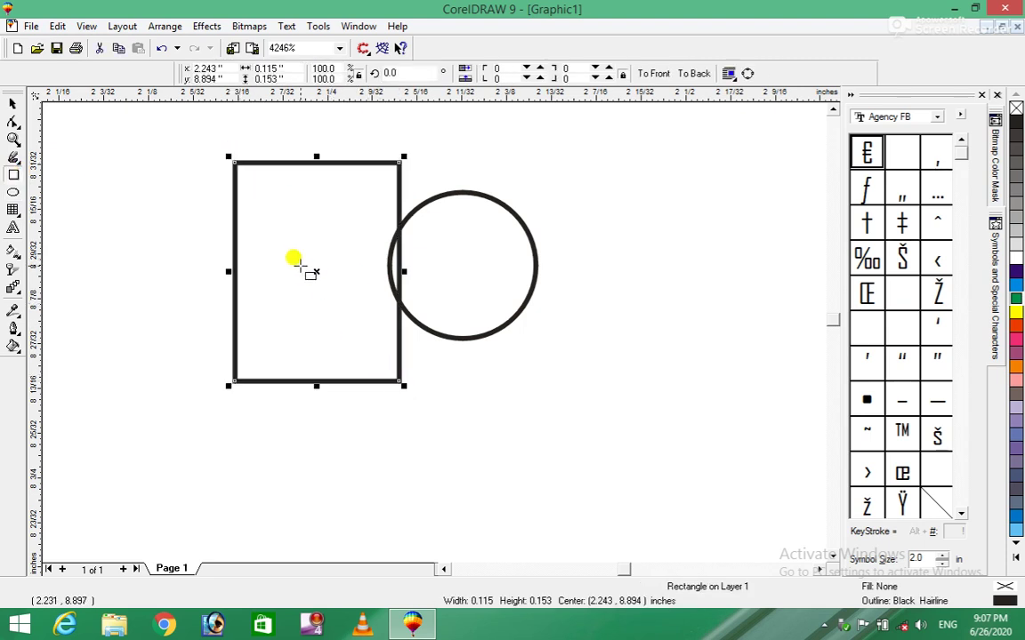
pyautogui.moveTo(316, 272); pyautogui.dragTo(308, 271)
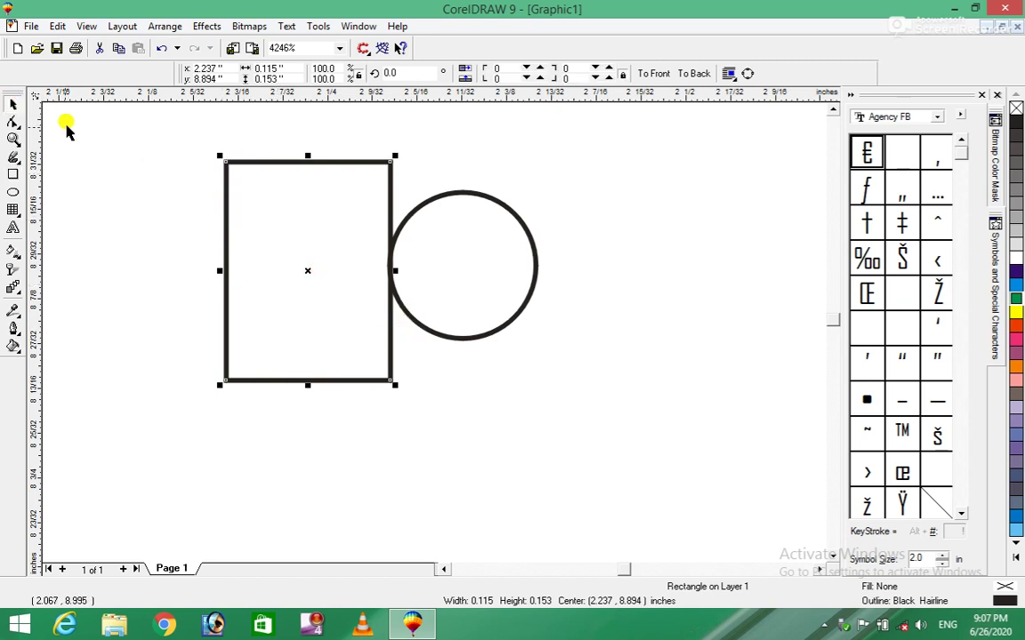
# Adjust the circle freely against the rectangle's right edge without object snapping, centred at about 2.344, 8.898 inches.
pyautogui.click(14, 138)
pyautogui.moveTo(338, 164); pyautogui.dragTo(455, 338)
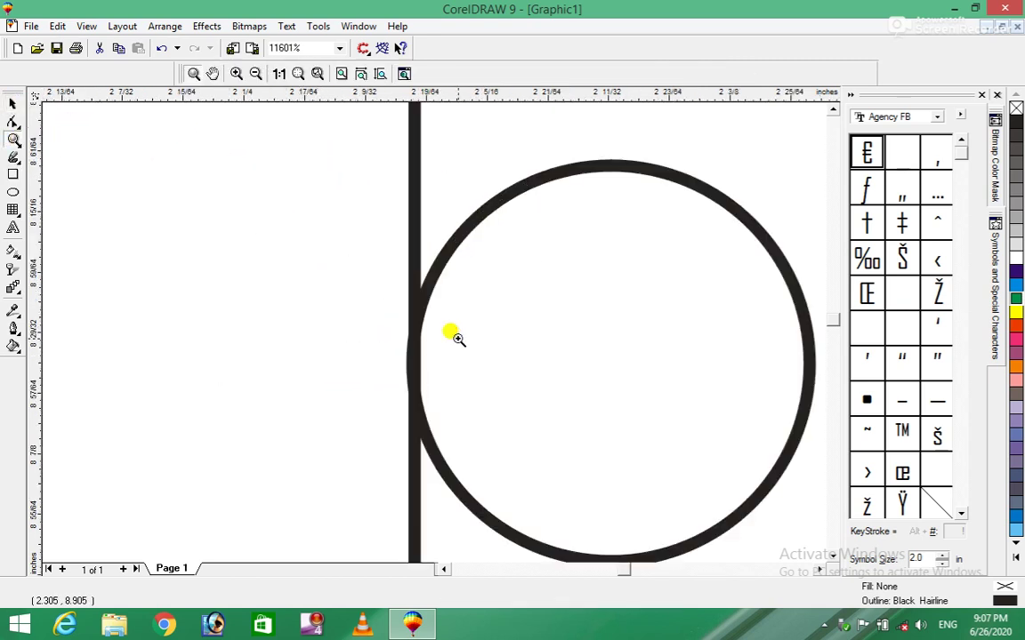
pyautogui.click(11, 105)
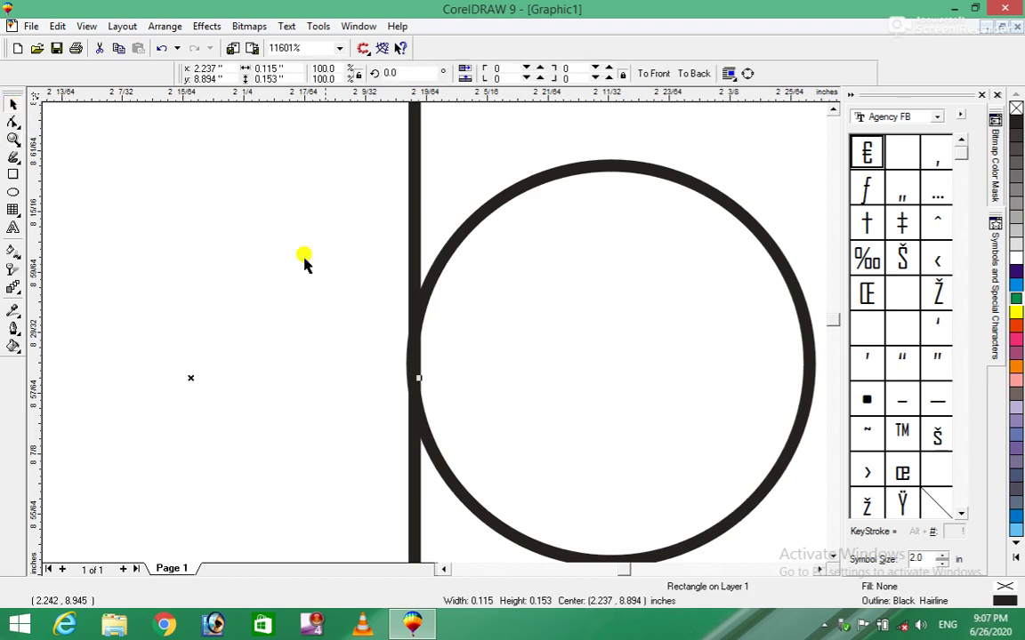
pyautogui.press('Tab')
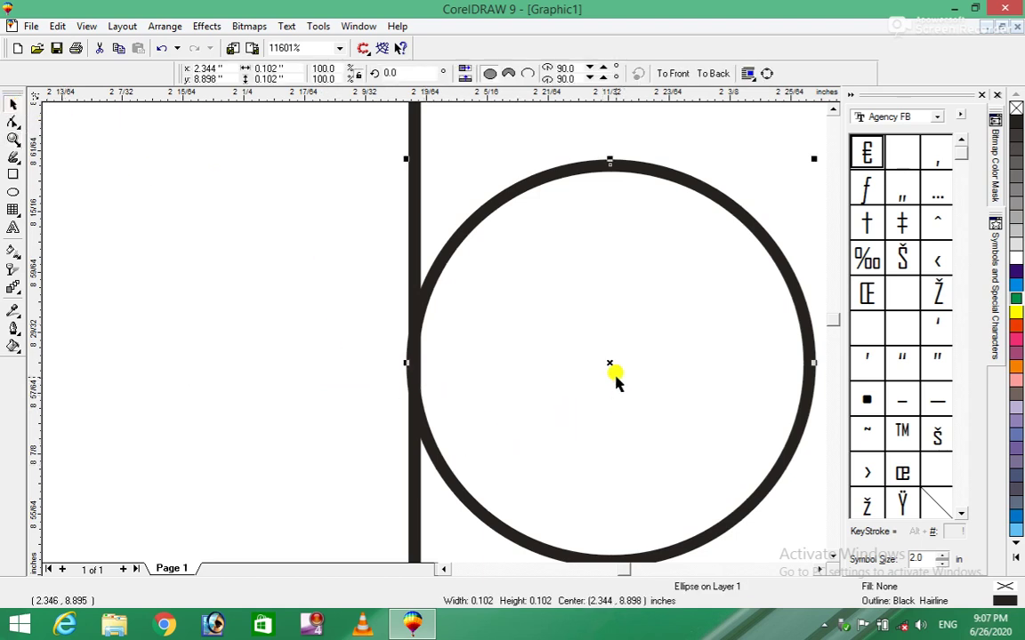
pyautogui.moveTo(612, 365); pyautogui.dragTo(607, 363)
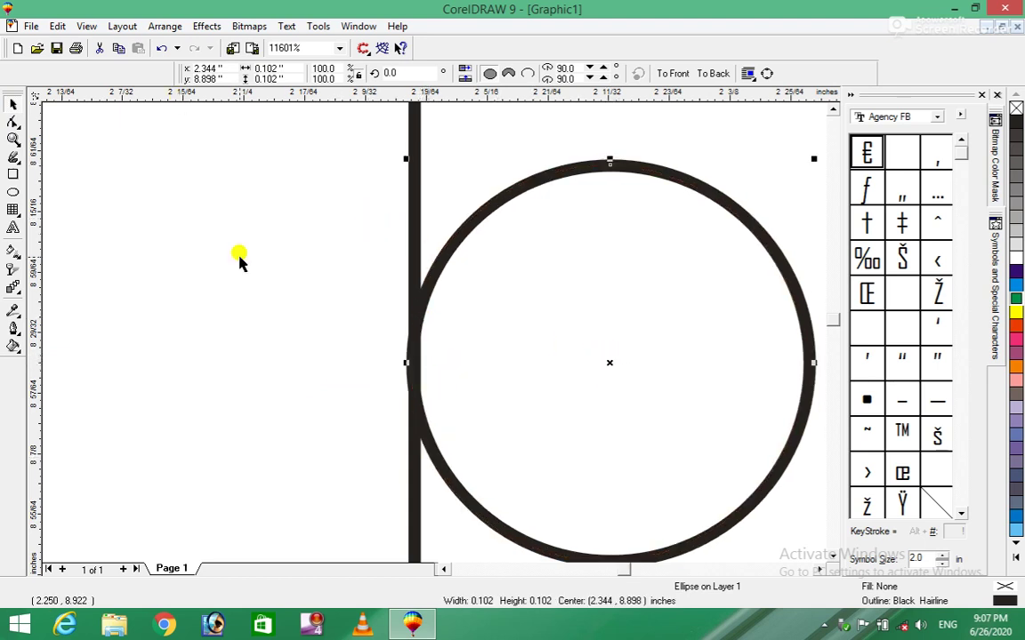
# Turn on snapping to objects and move the circle so its left side meets the rectangle's right edge.
pyautogui.click(86, 26)
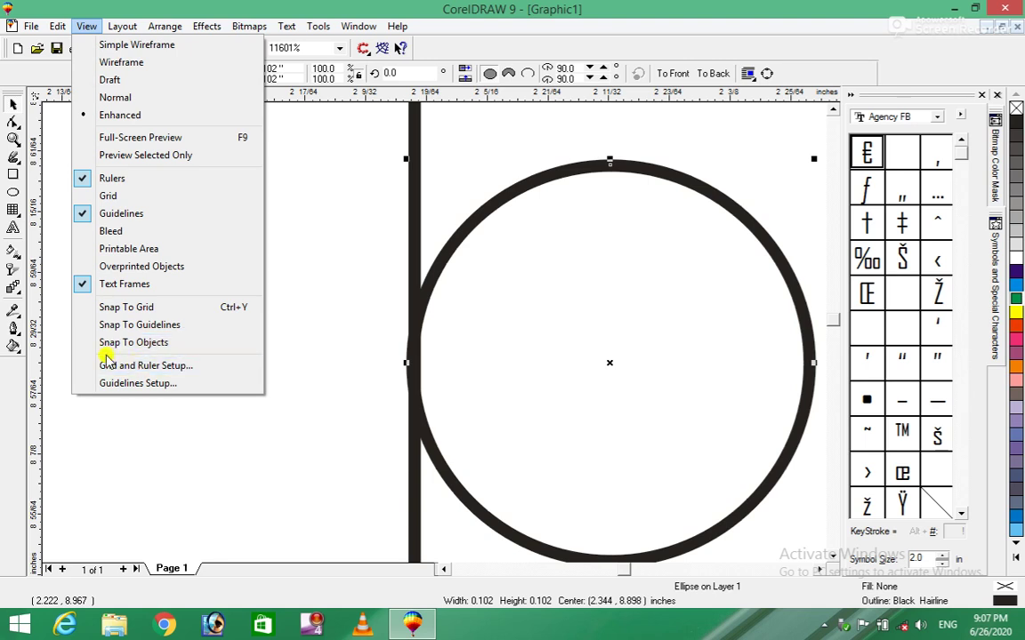
pyautogui.click(105, 349)
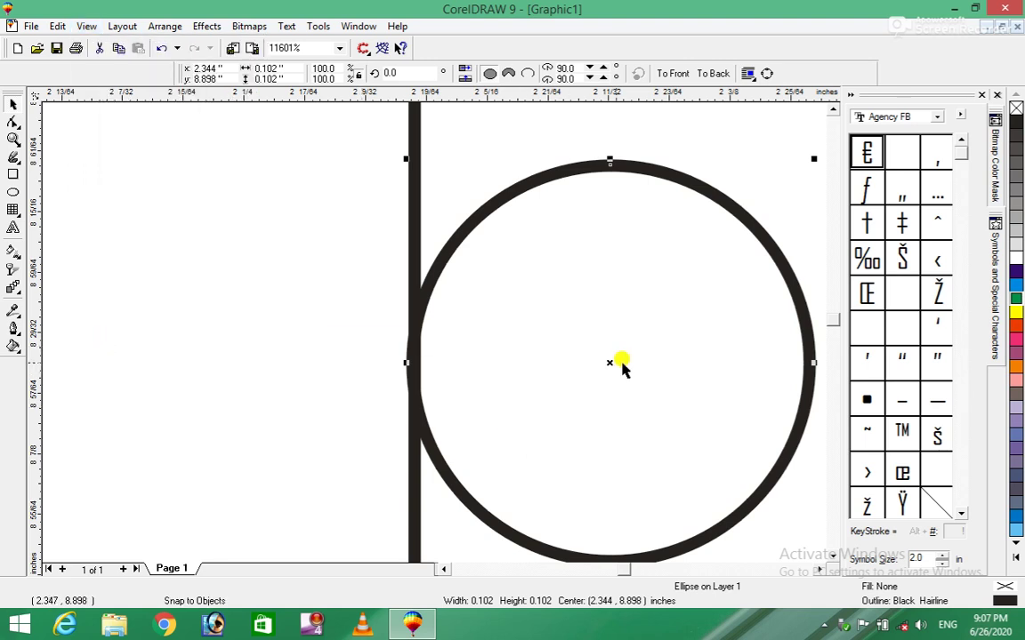
pyautogui.moveTo(611, 362); pyautogui.dragTo(621, 367)
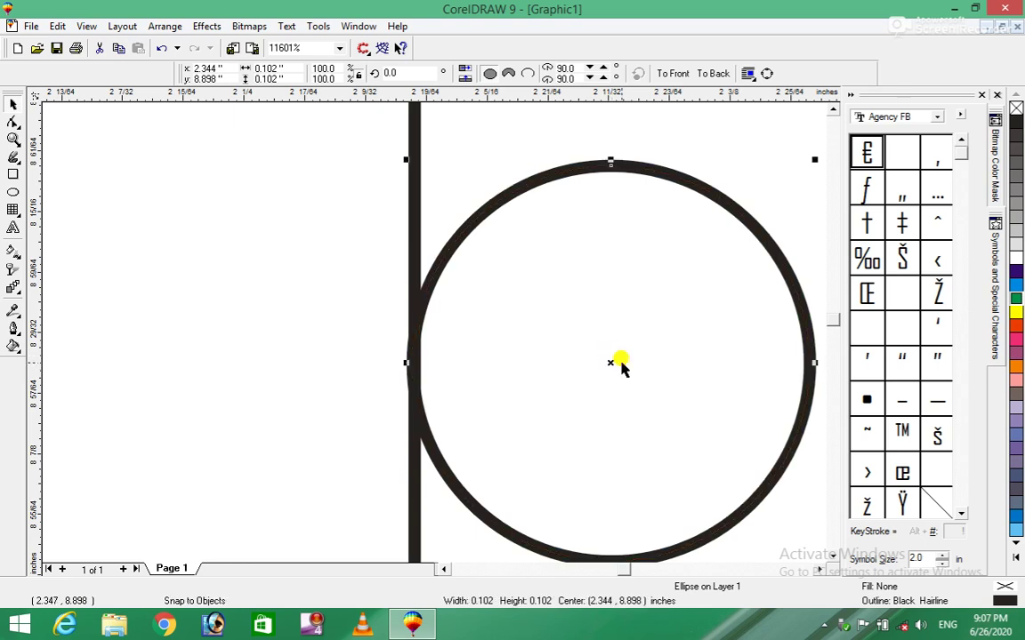
pyautogui.rightClick(523, 355)
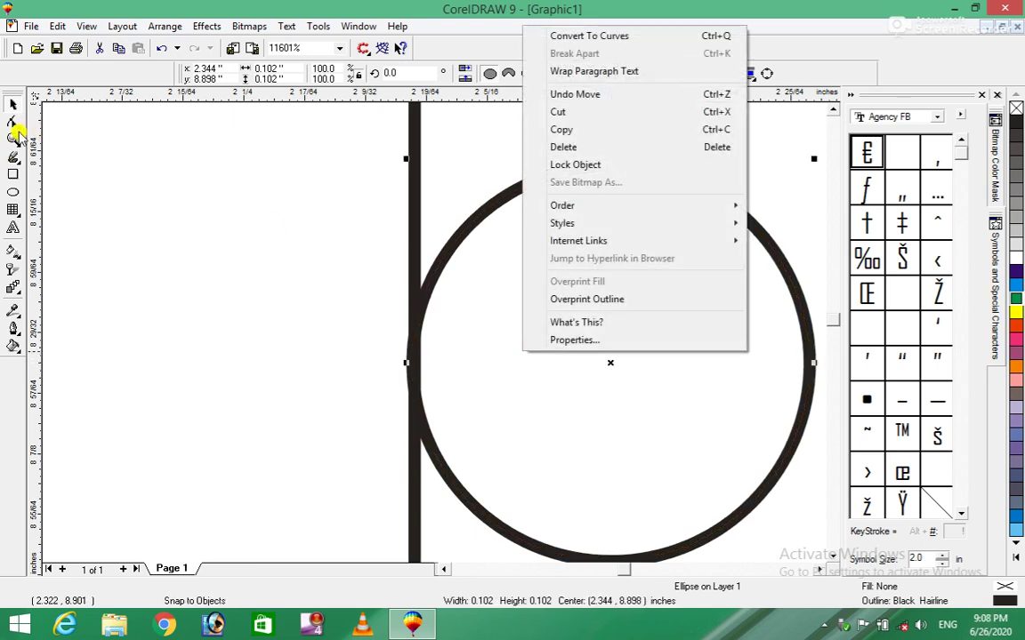
# Move the circle onto the rectangle so it meets the rectangle's bottom edge, centred at about 2.246, 8.871 inches.
pyautogui.click(14, 135)
pyautogui.rightClick(427, 238)
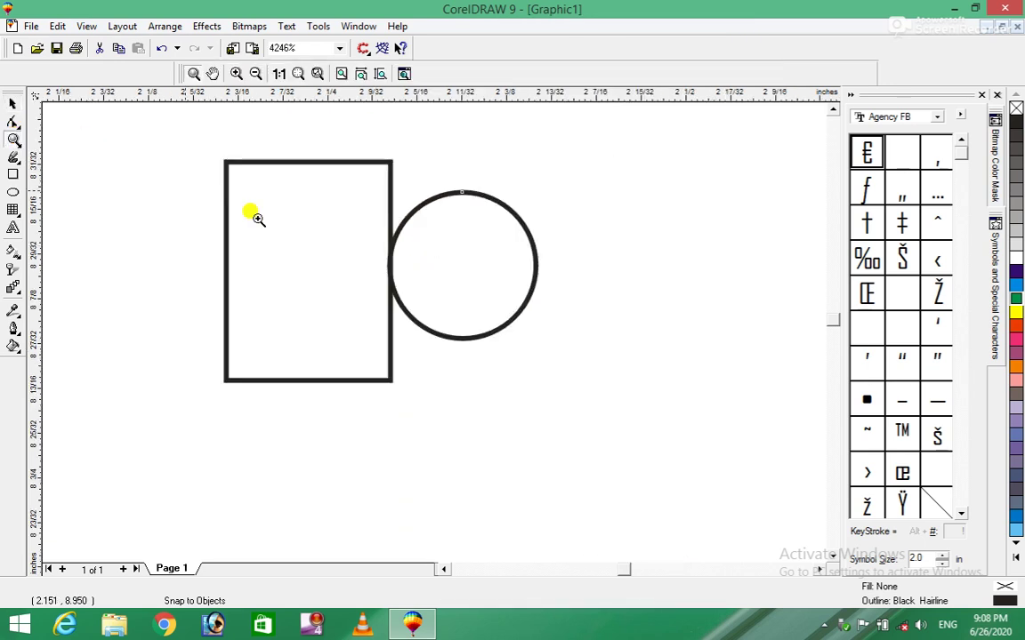
pyautogui.click(12, 104)
pyautogui.click(391, 263)
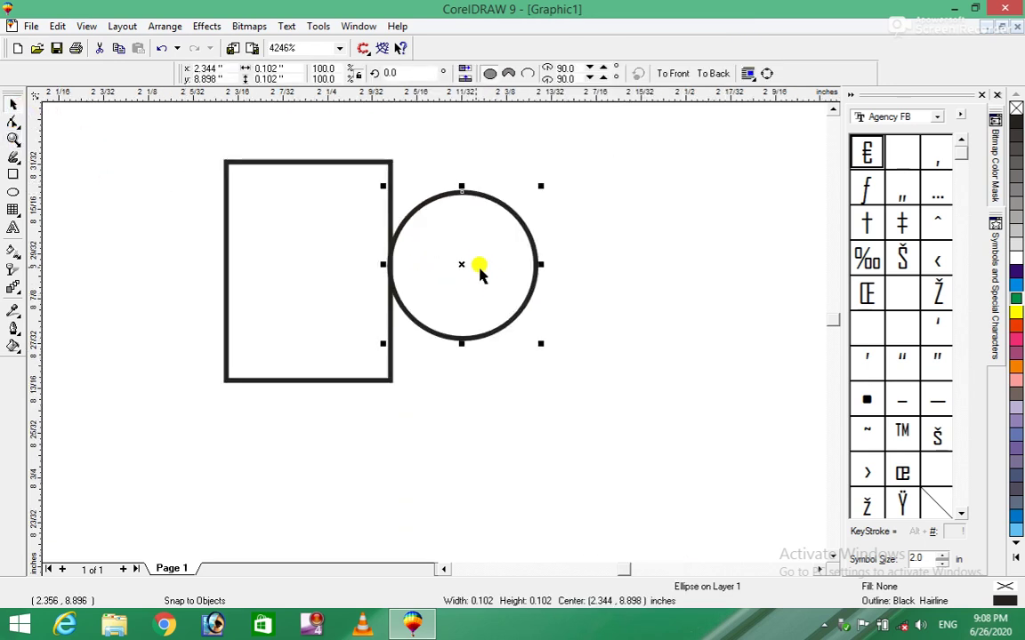
pyautogui.moveTo(464, 263); pyautogui.dragTo(321, 300)
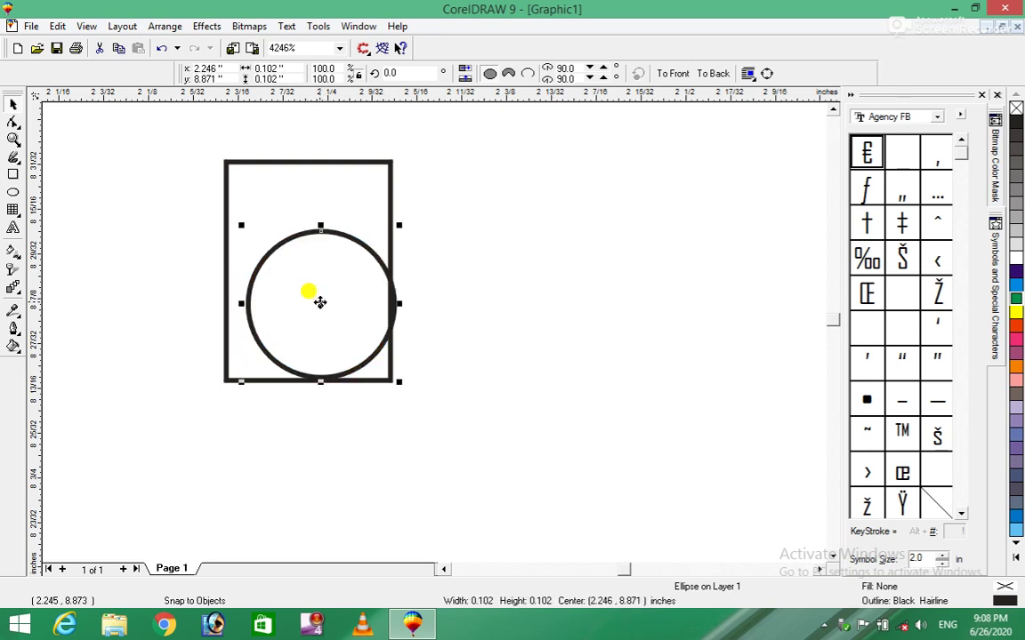
pyautogui.click(485, 275)
# Turn off snapping to objects and move the circle against the rectangle's left edge, centred at about 2.127, 8.872 inches.
pyautogui.click(86, 27)
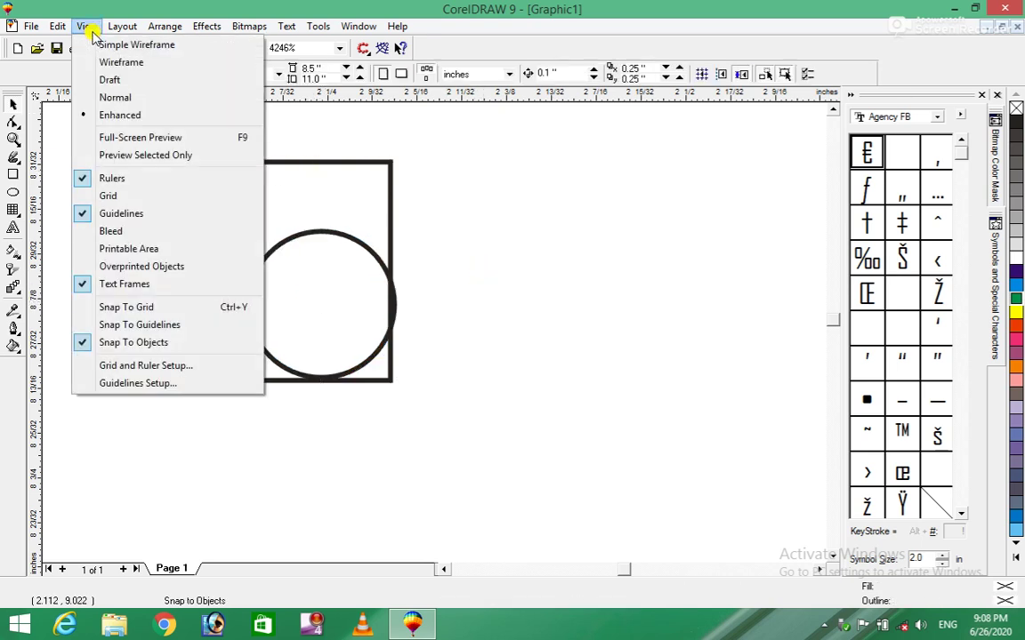
pyautogui.click(100, 347)
pyautogui.click(334, 311)
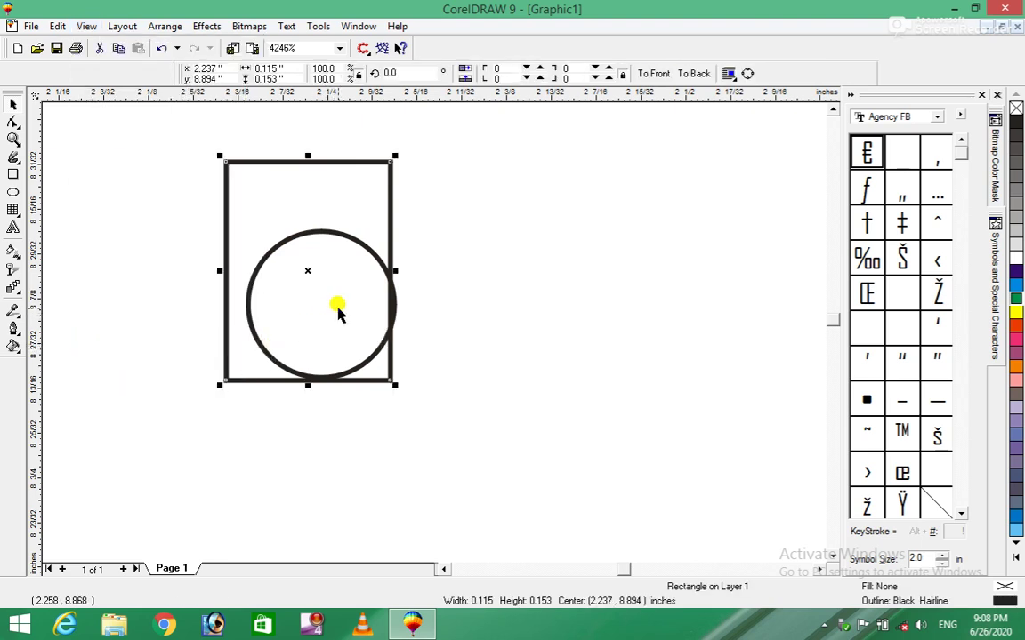
pyautogui.click(326, 302)
pyautogui.click(352, 342)
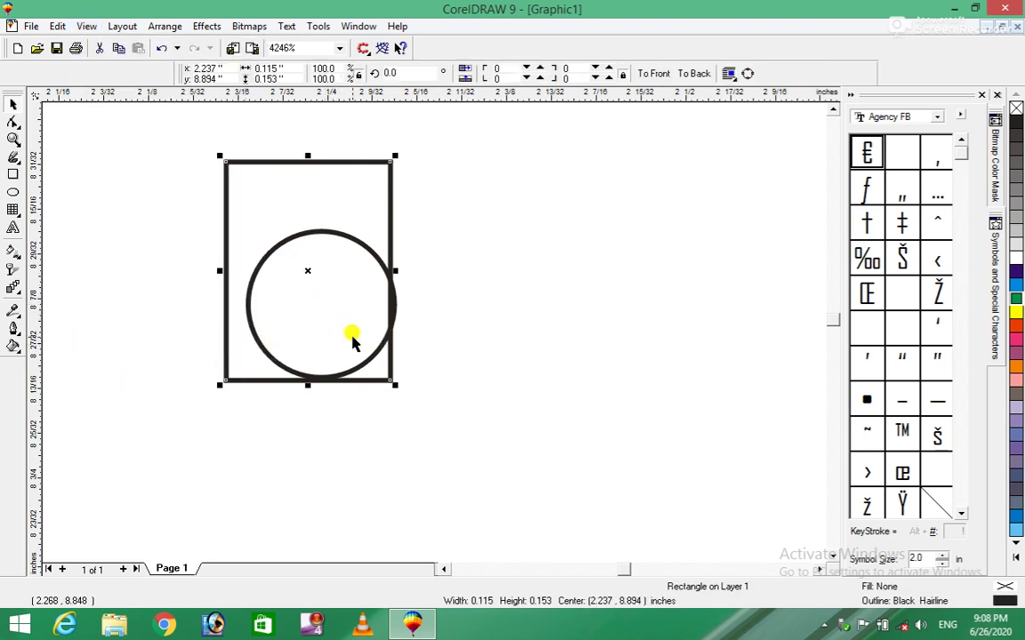
pyautogui.click(379, 349)
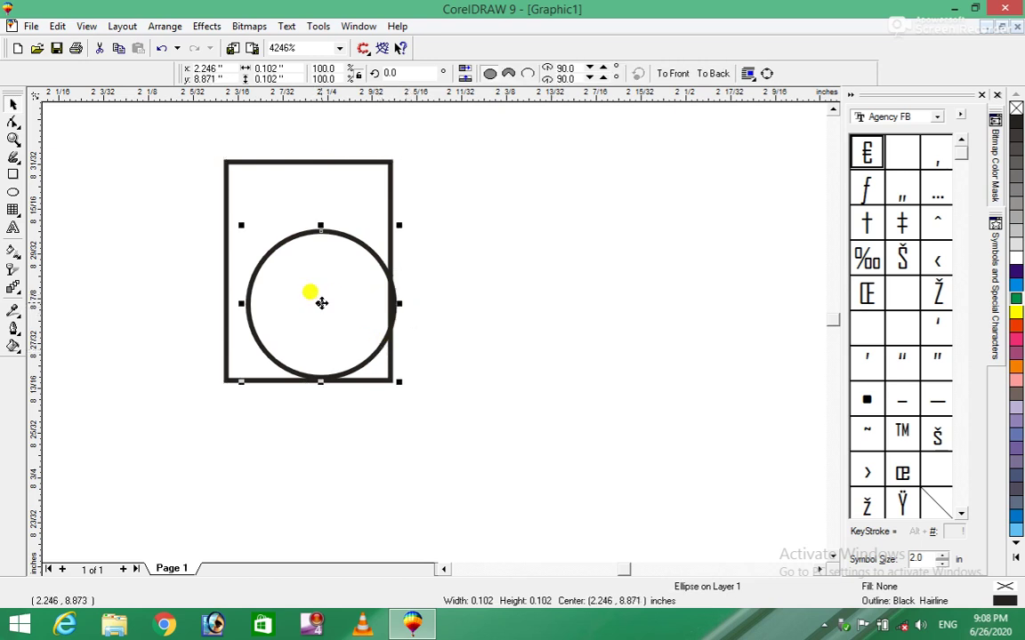
pyautogui.moveTo(320, 303); pyautogui.dragTo(154, 308)
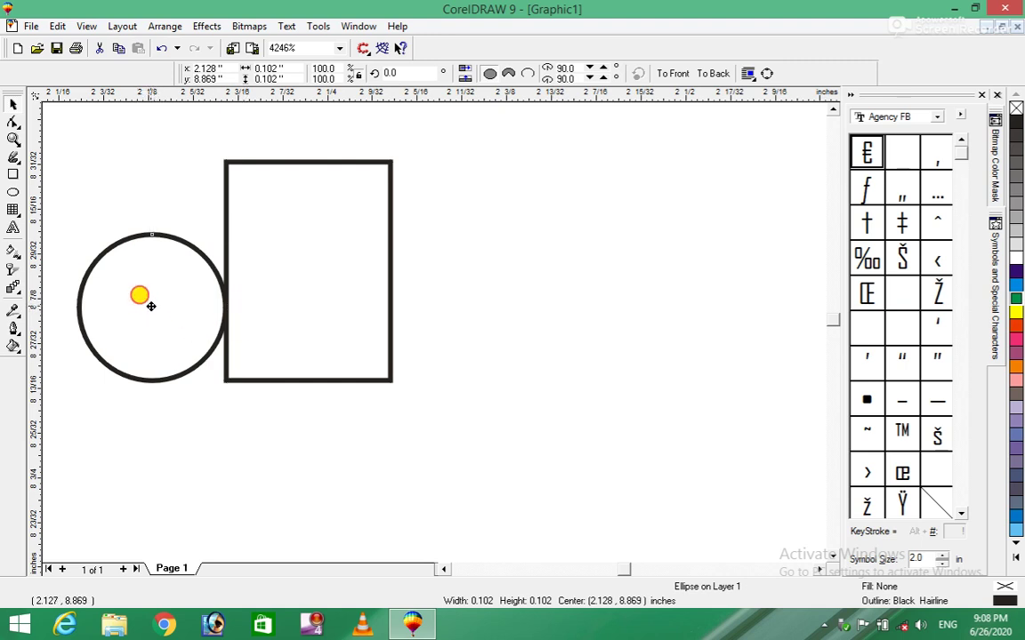
pyautogui.moveTo(150, 306); pyautogui.dragTo(149, 303)
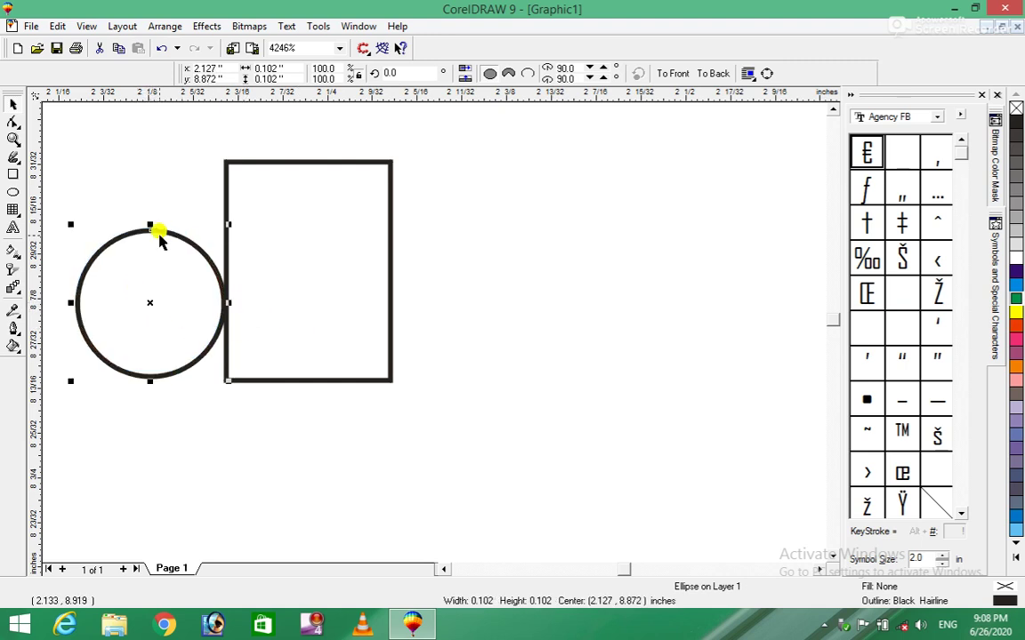
# Examine up close where the circle's right side meets the rectangle's left edge.
pyautogui.click(14, 140)
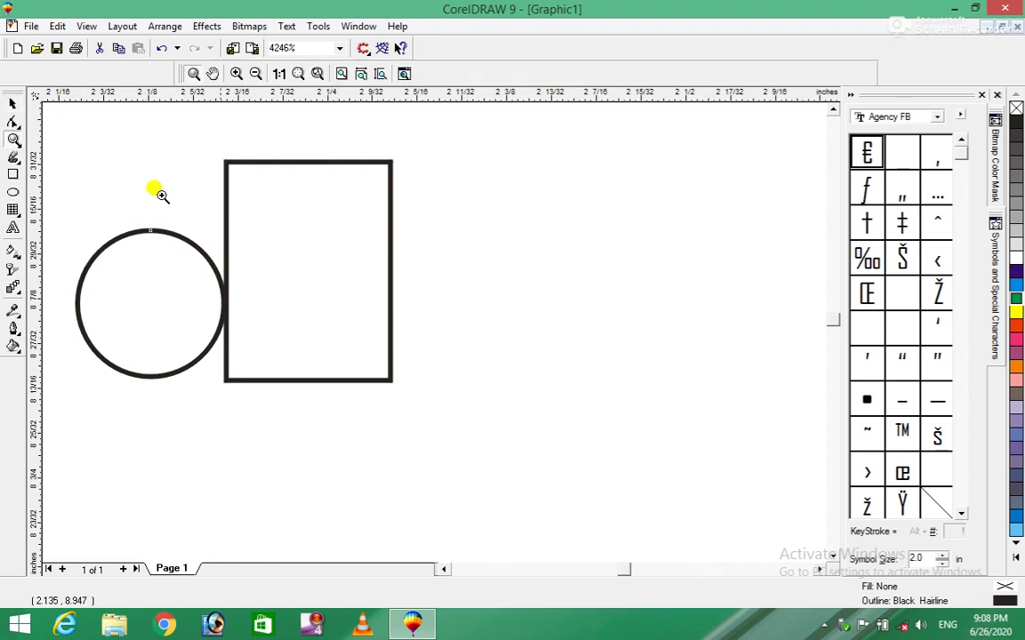
pyautogui.moveTo(186, 245); pyautogui.dragTo(276, 384)
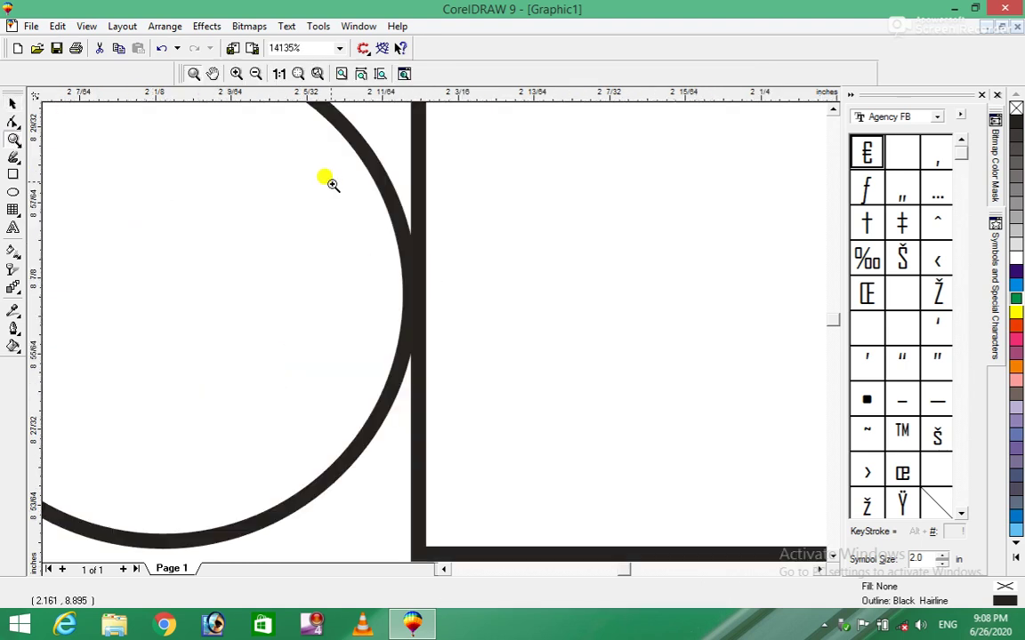
pyautogui.moveTo(398, 177); pyautogui.dragTo(531, 356)
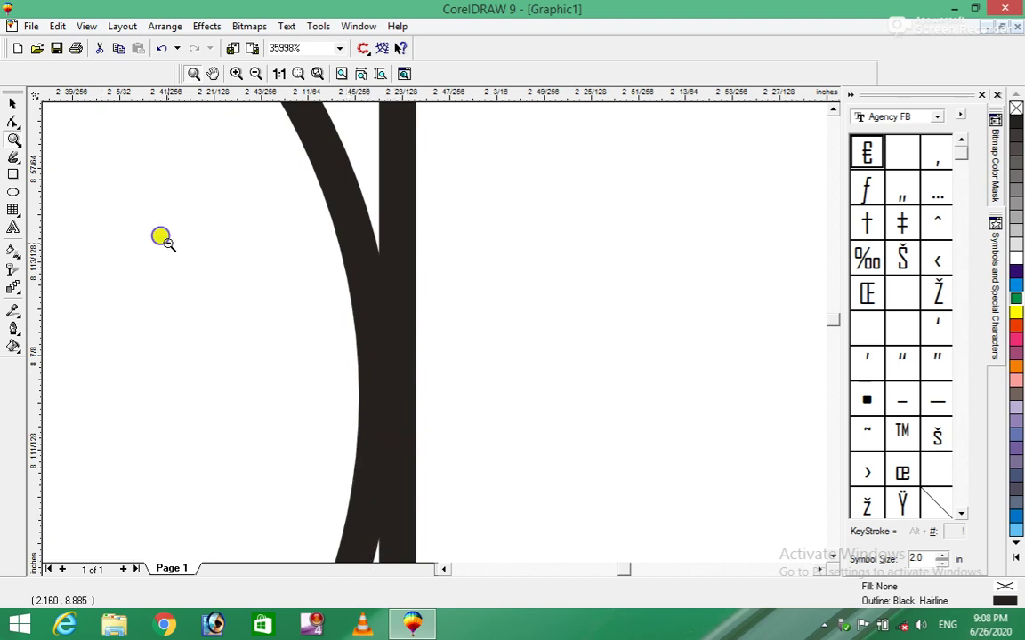
pyautogui.rightClick(160, 235)
pyautogui.rightClick(161, 237)
pyautogui.click(11, 101)
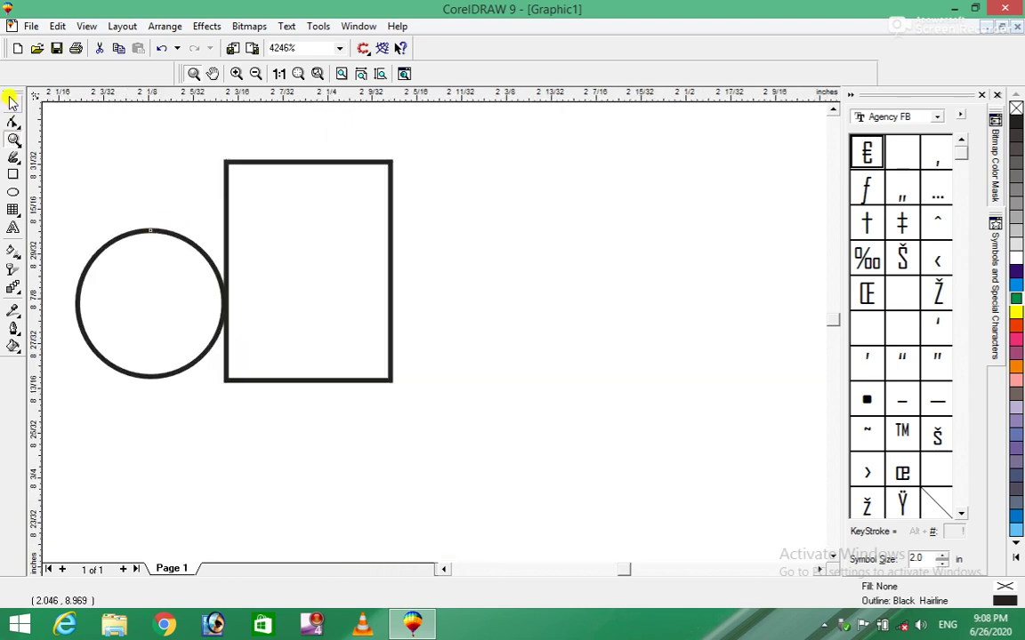
# Review the grid setup, guidelines setup and page display options without changing any settings.
pyautogui.click(85, 27)
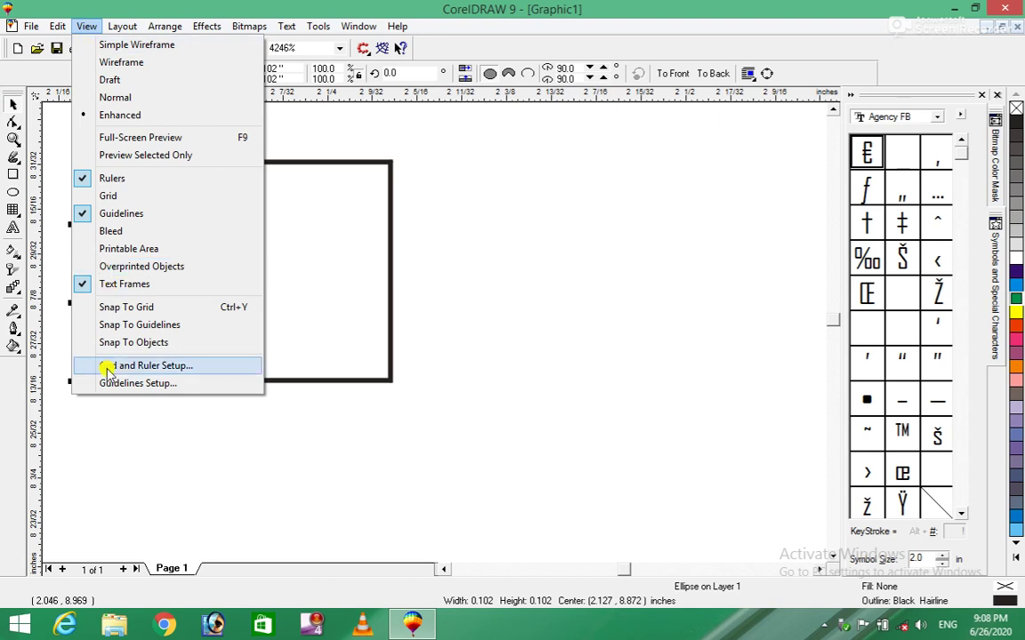
pyautogui.click(182, 369)
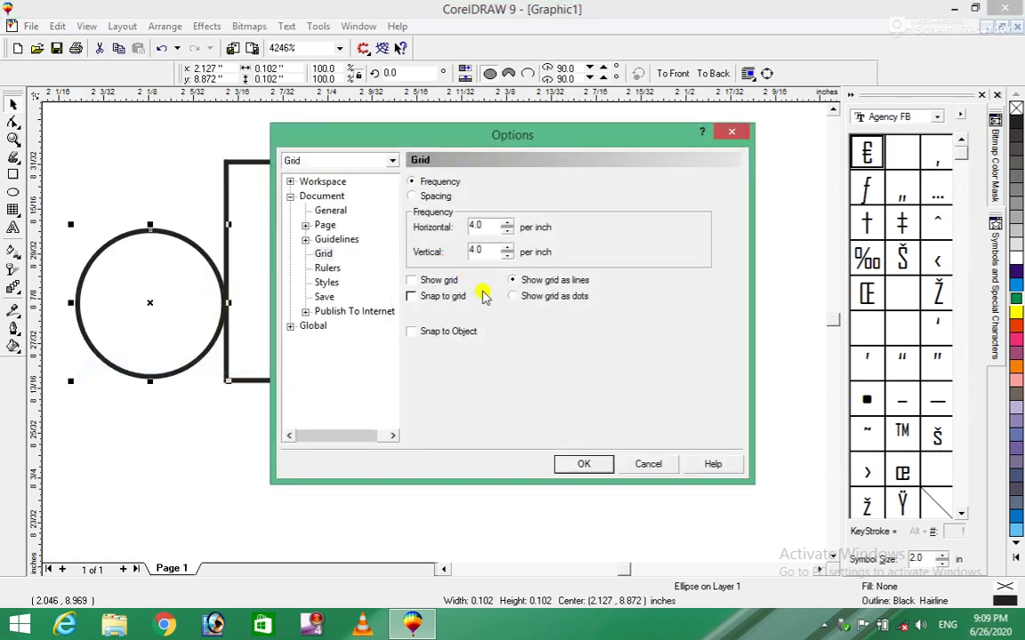
pyautogui.click(729, 135)
pyautogui.click(86, 25)
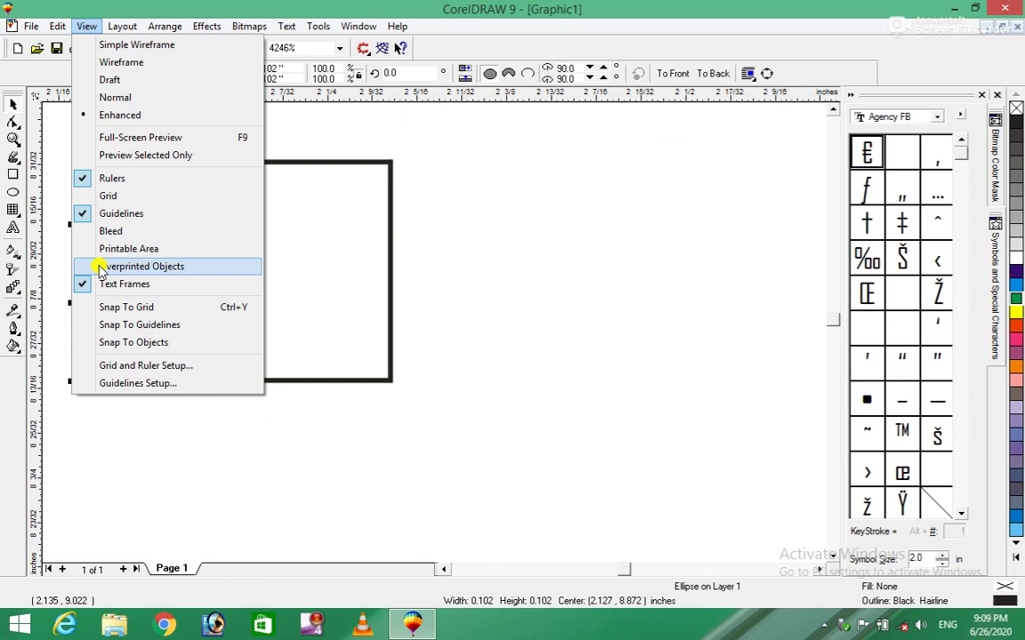
pyautogui.click(113, 384)
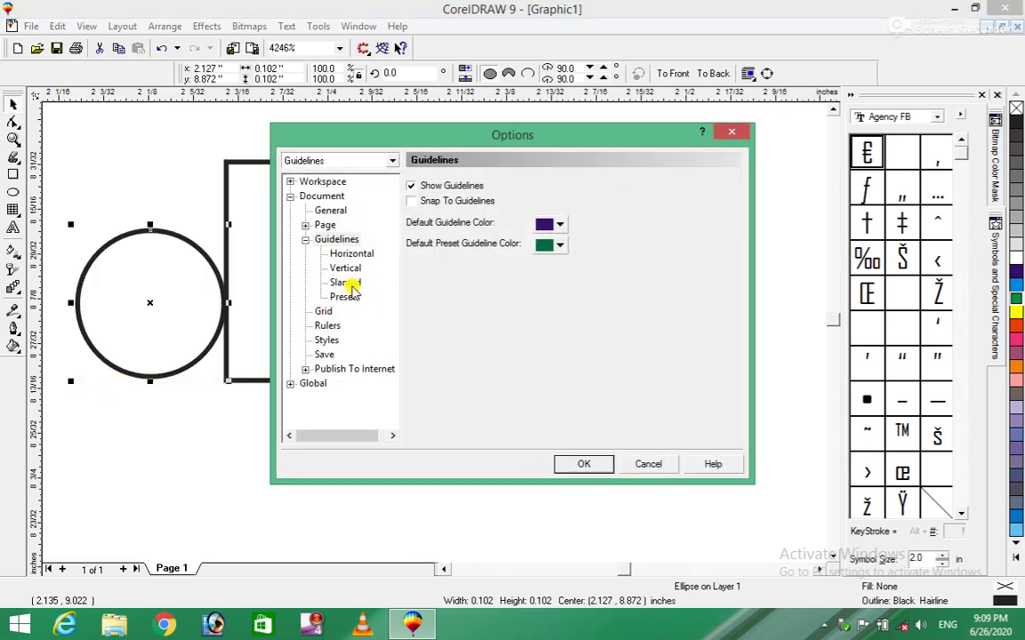
pyautogui.click(324, 226)
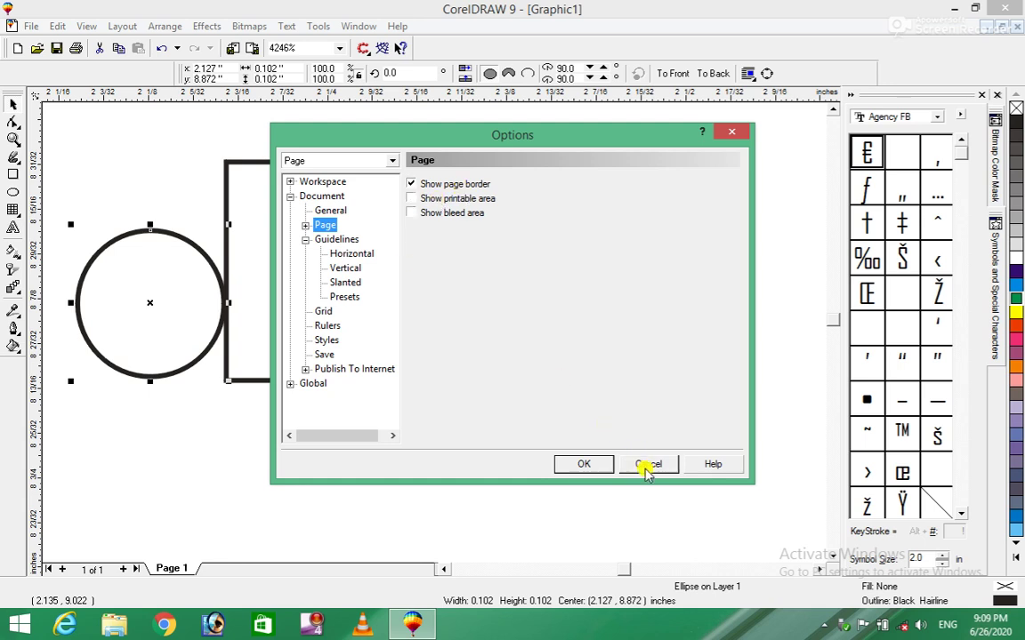
pyautogui.click(647, 464)
# Delete the circle beside the rectangle.
pyautogui.click(13, 140)
pyautogui.rightClick(286, 207)
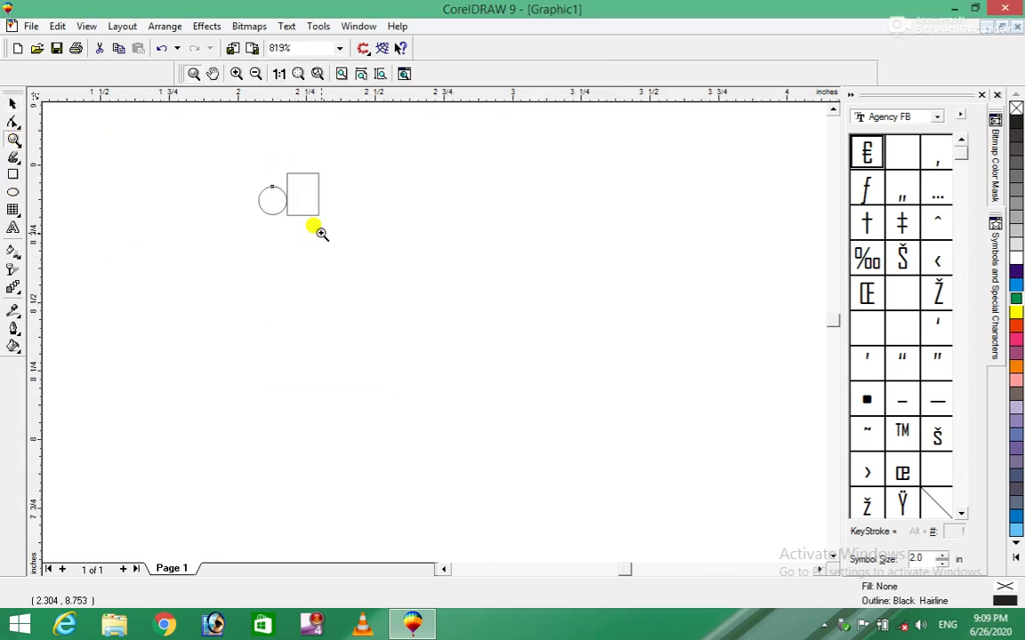
pyautogui.click(13, 104)
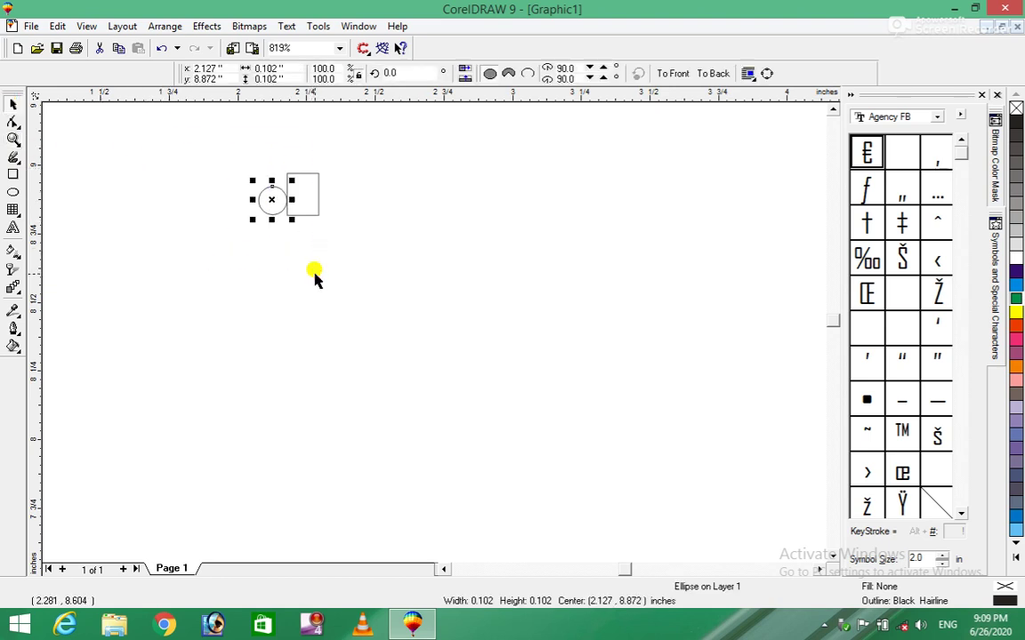
pyautogui.press('Delete')
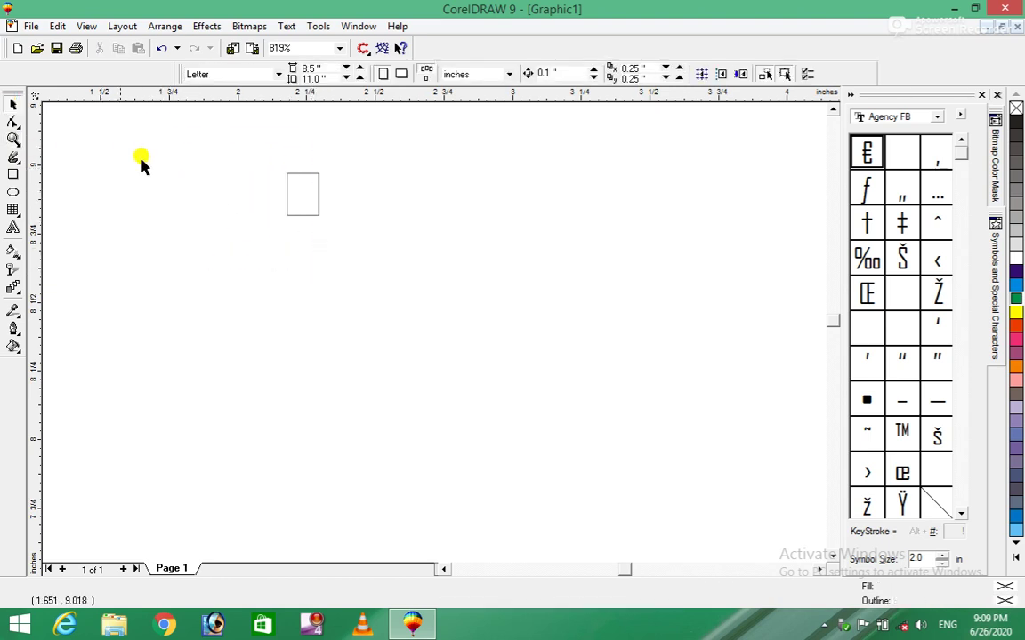
pyautogui.click(13, 140)
pyautogui.moveTo(252, 144); pyautogui.dragTo(357, 278)
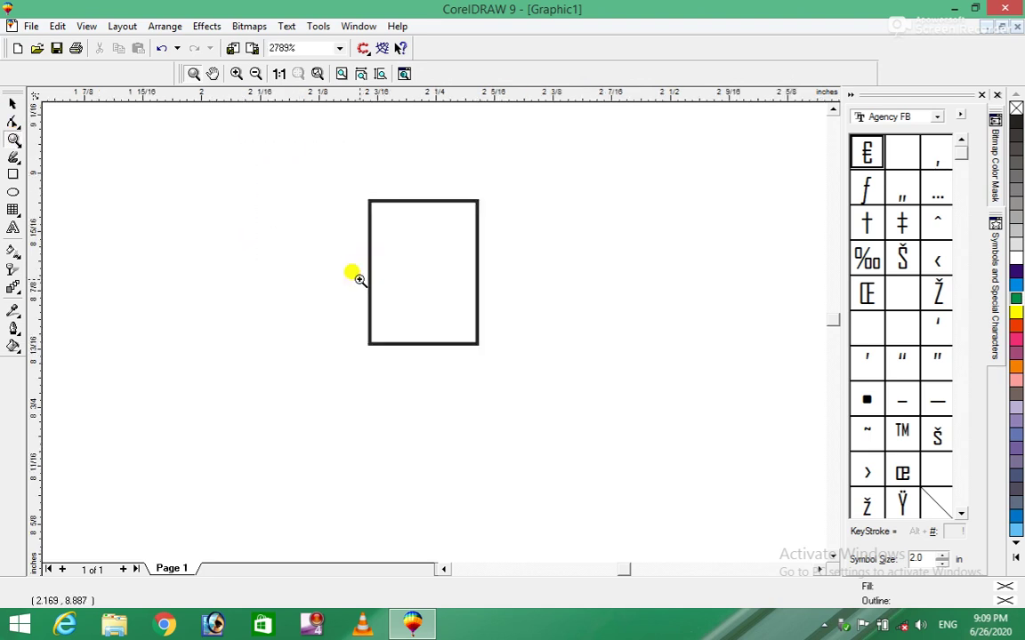
pyautogui.moveTo(348, 206); pyautogui.dragTo(459, 338)
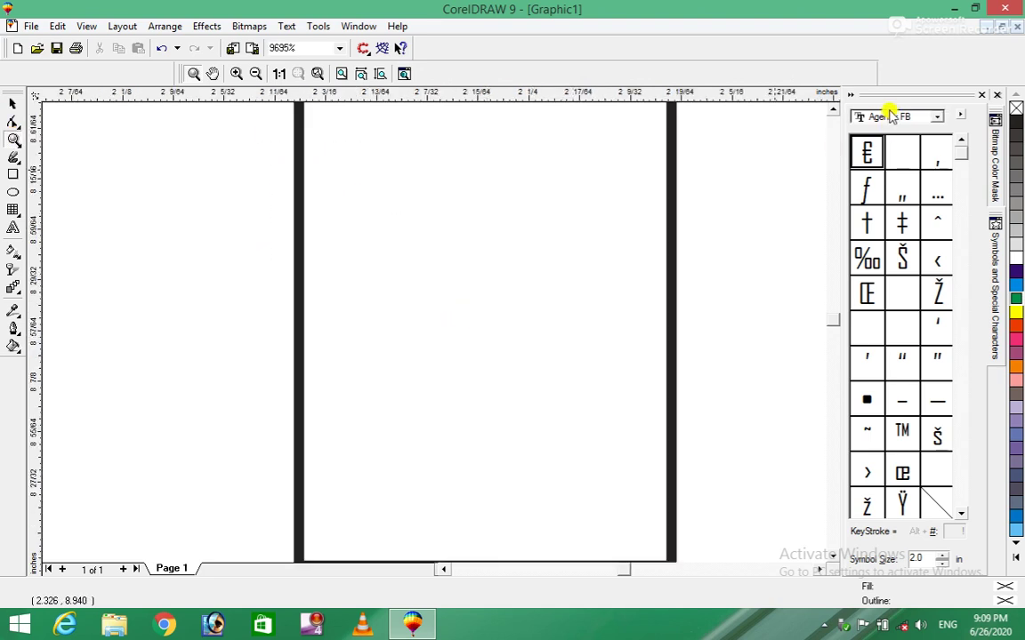
pyautogui.click(831, 109)
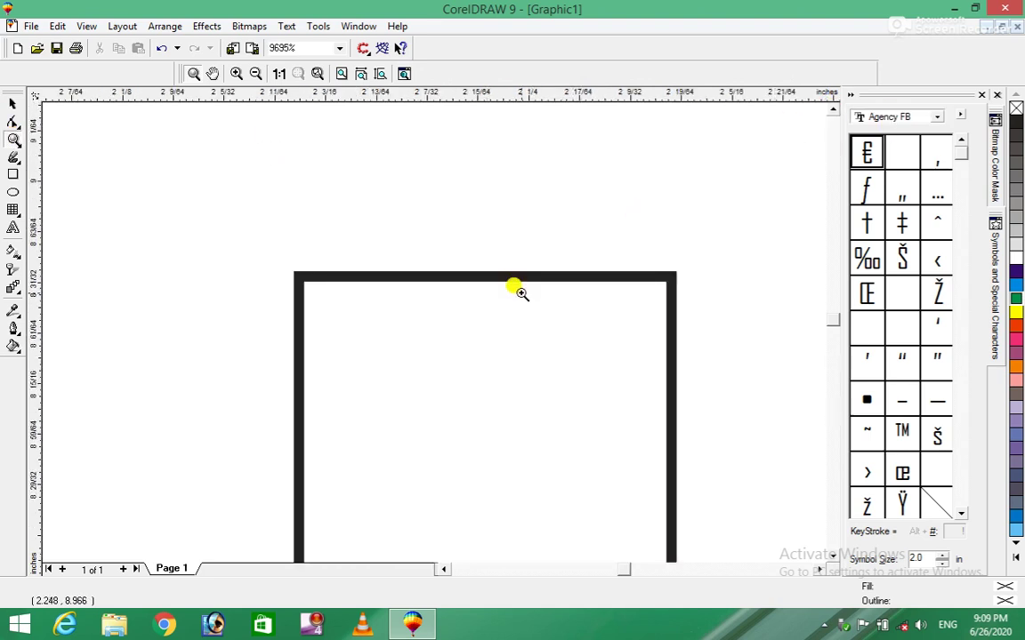
pyautogui.click(13, 104)
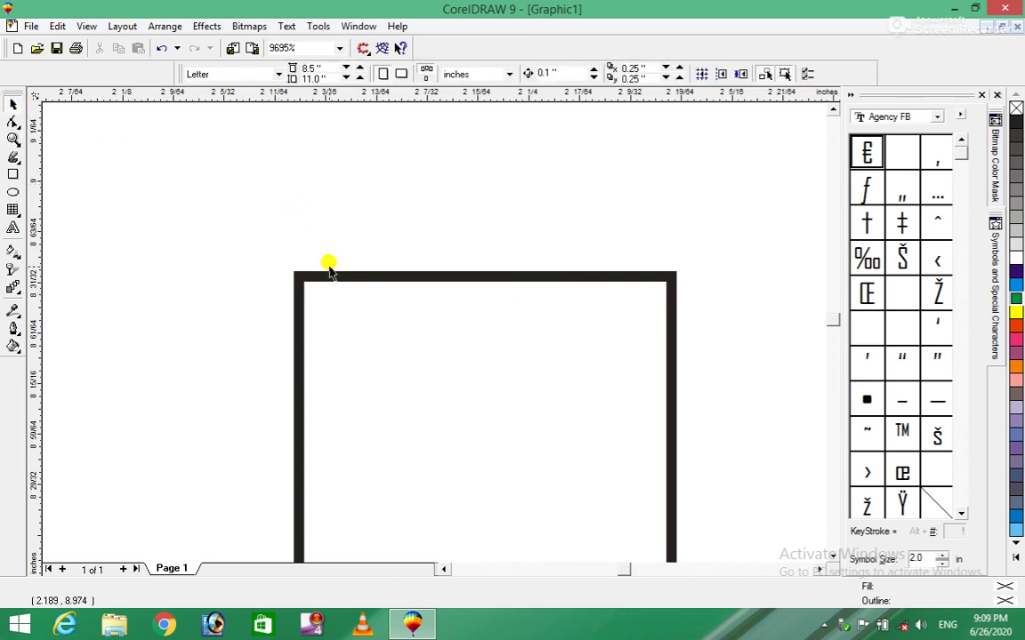
# Select the remaining small rectangle on the page and delete it.
pyautogui.click(13, 138)
pyautogui.rightClick(317, 237)
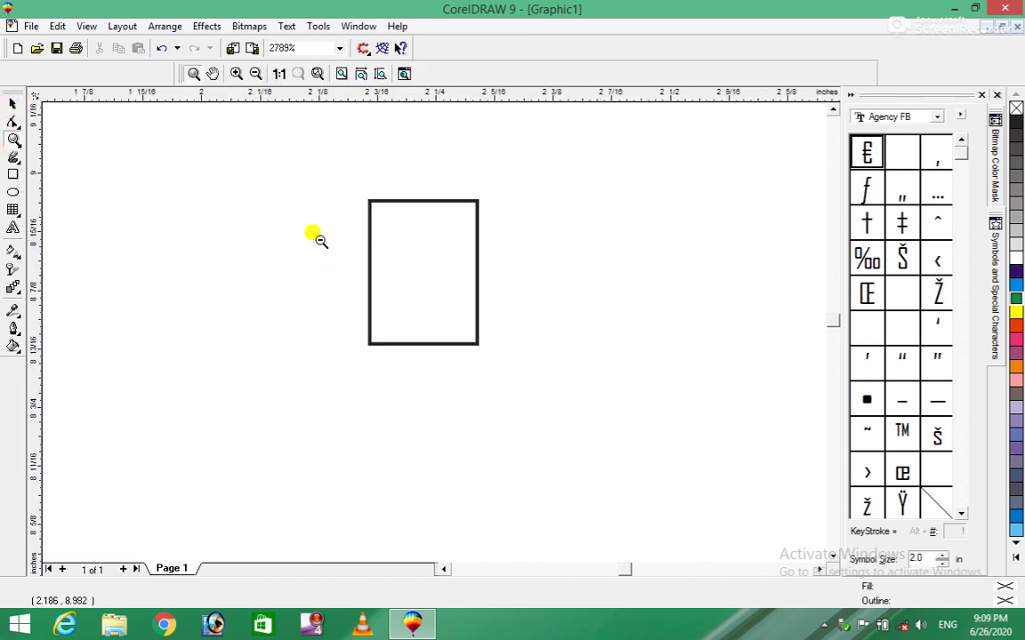
pyautogui.rightClick(317, 238)
pyautogui.rightClick(315, 236)
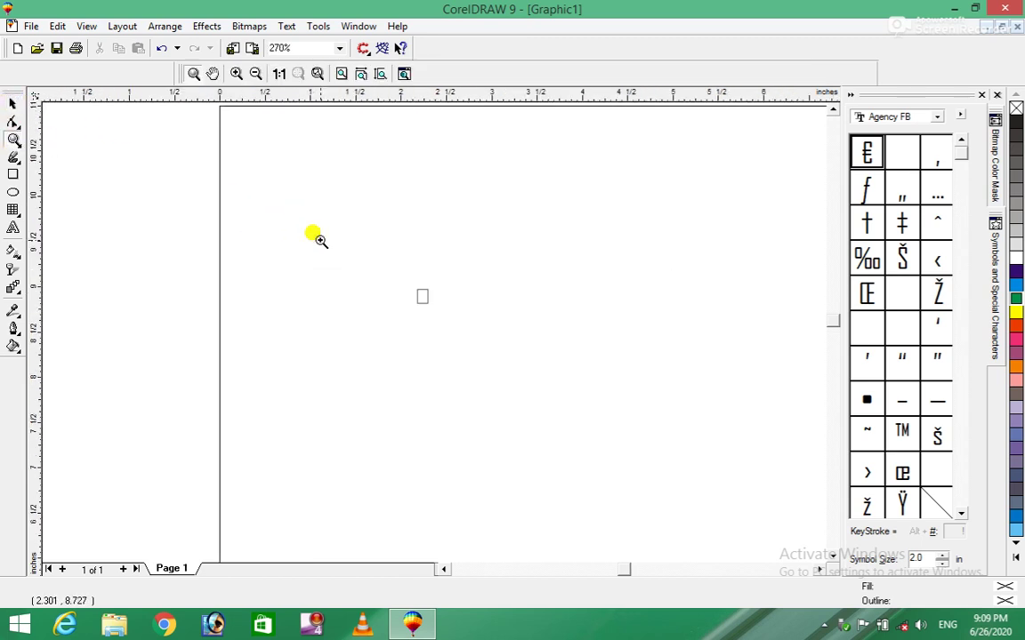
pyautogui.rightClick(612, 254)
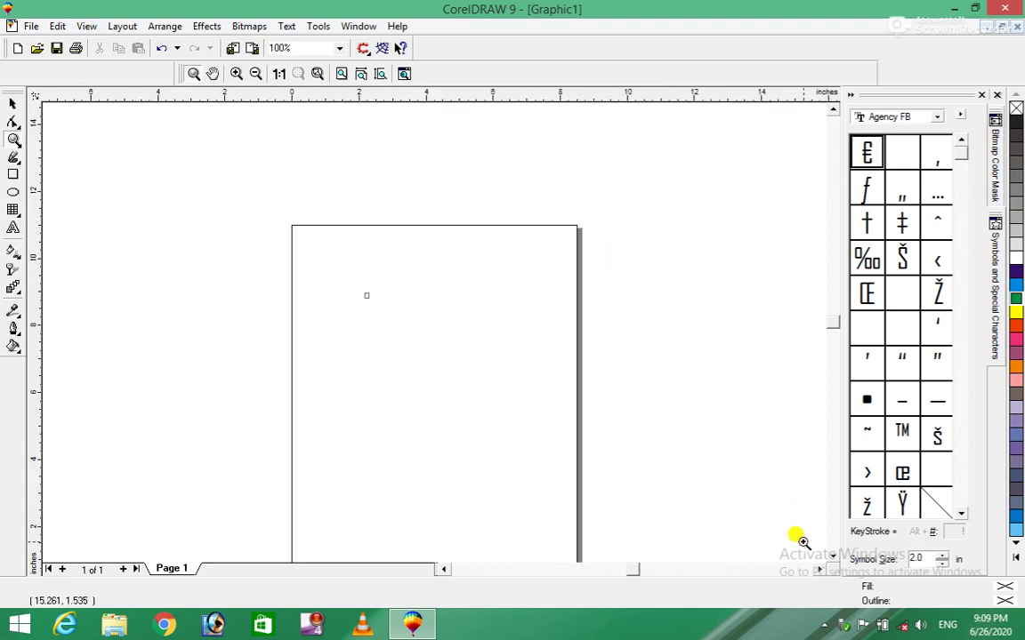
pyautogui.click(834, 557)
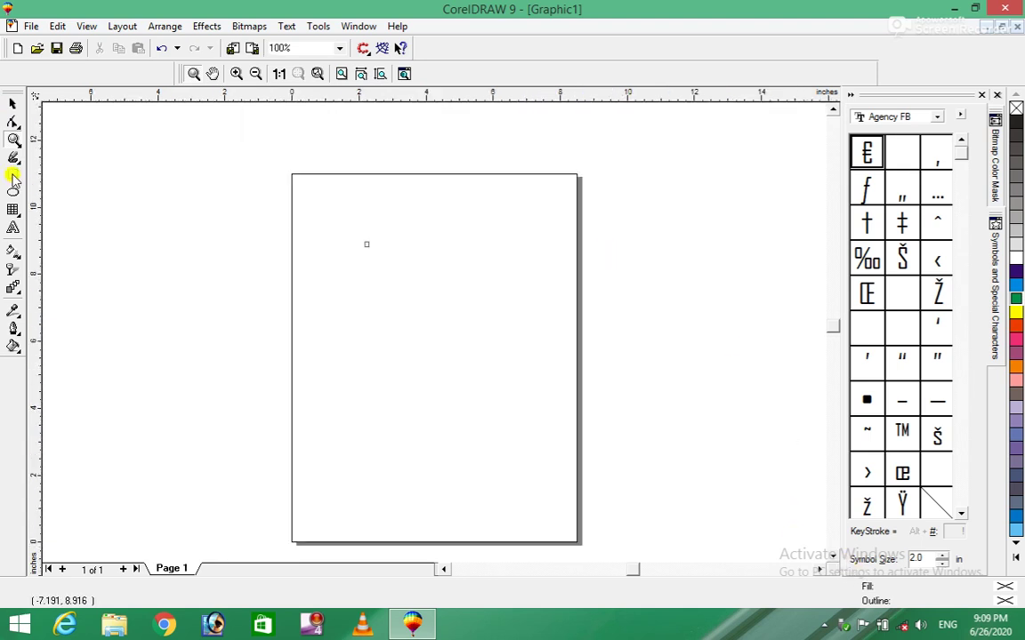
pyautogui.click(11, 104)
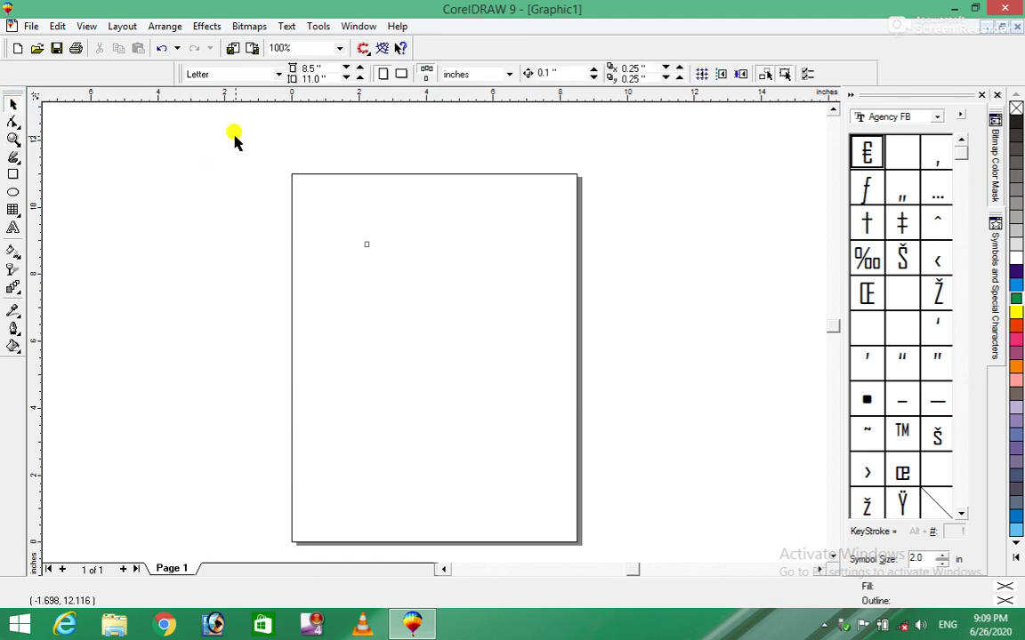
pyautogui.moveTo(235, 136); pyautogui.dragTo(473, 316)
pyautogui.press('Delete')
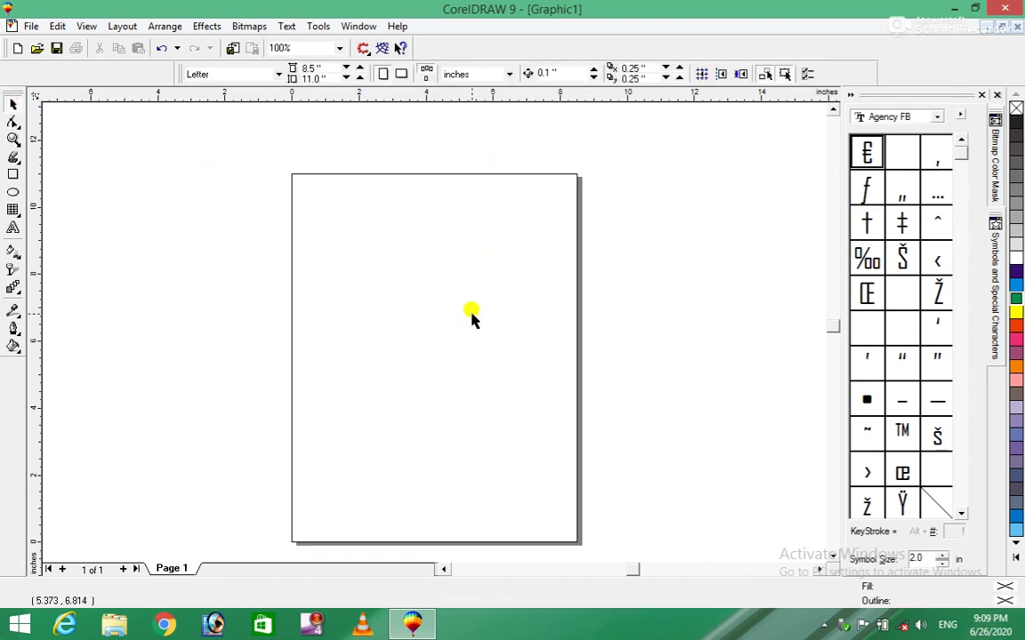
# Enable showing the printable area in the document's page options and apply the setting.
pyautogui.click(88, 25)
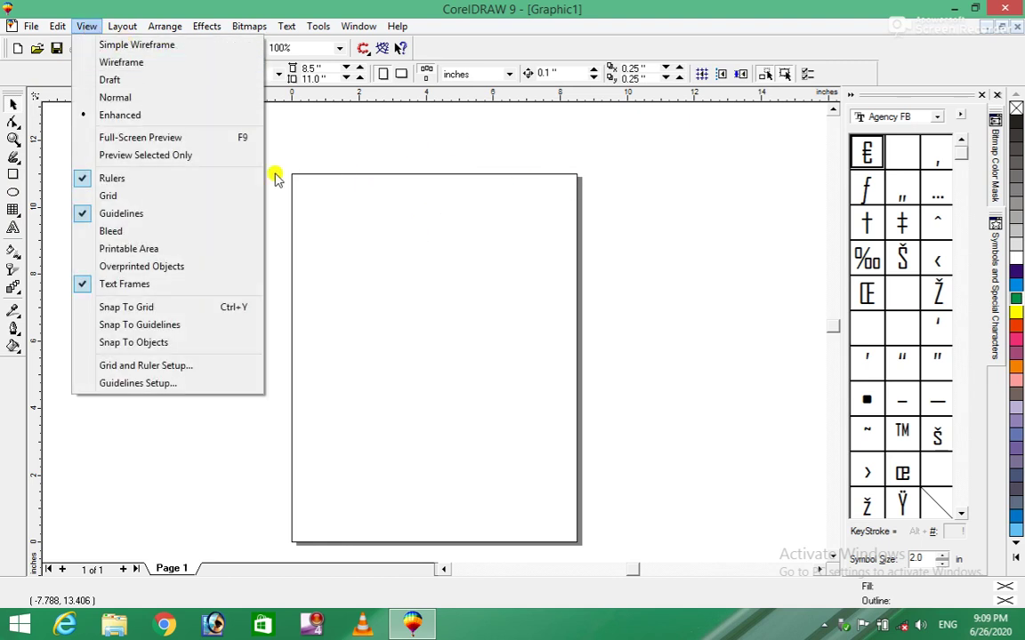
pyautogui.click(138, 369)
pyautogui.click(323, 226)
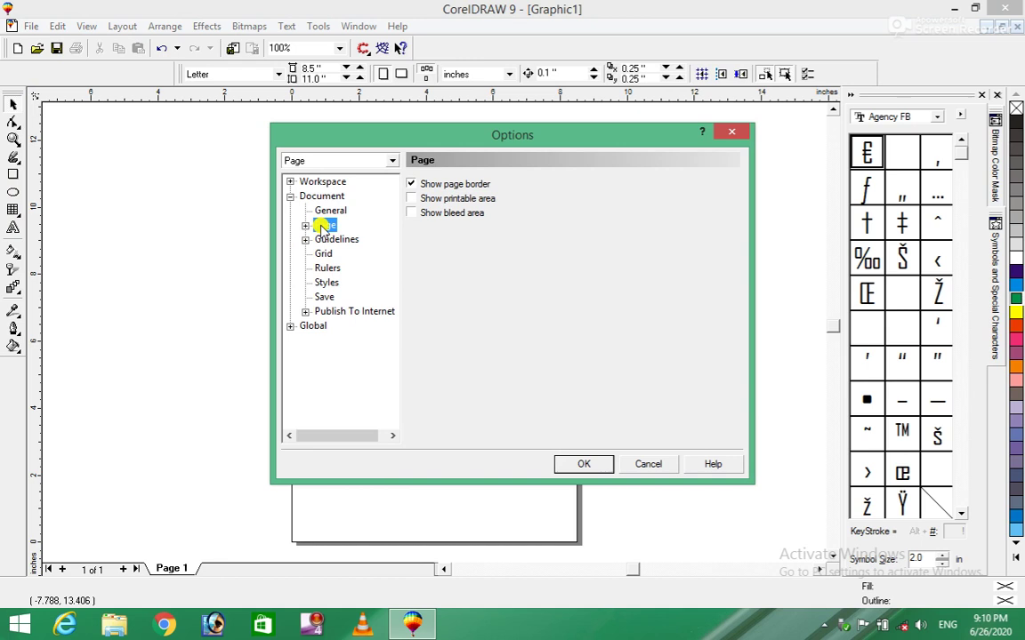
pyautogui.click(412, 200)
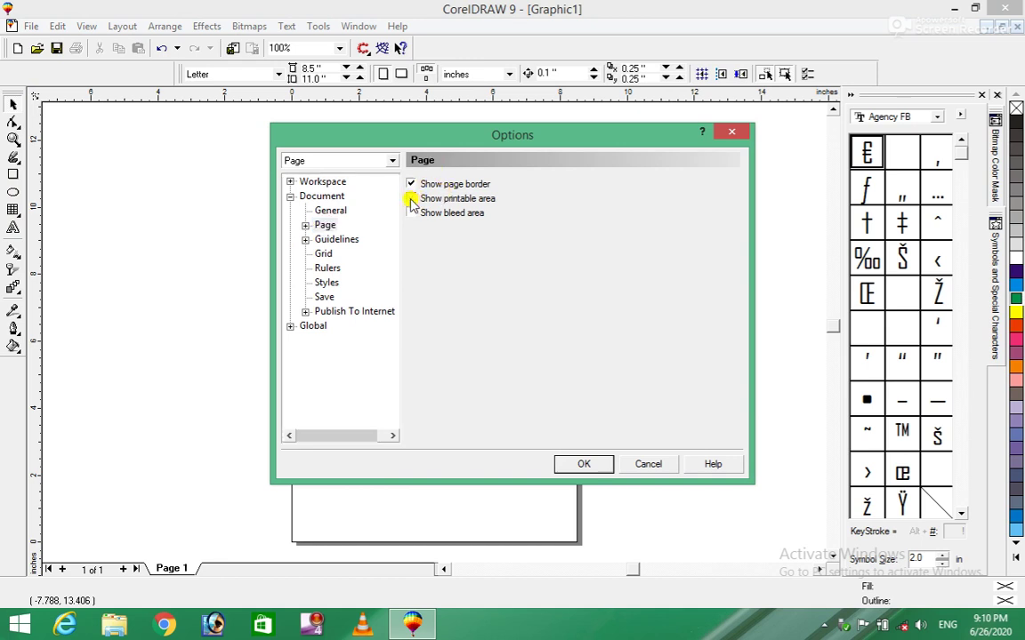
pyautogui.click(597, 472)
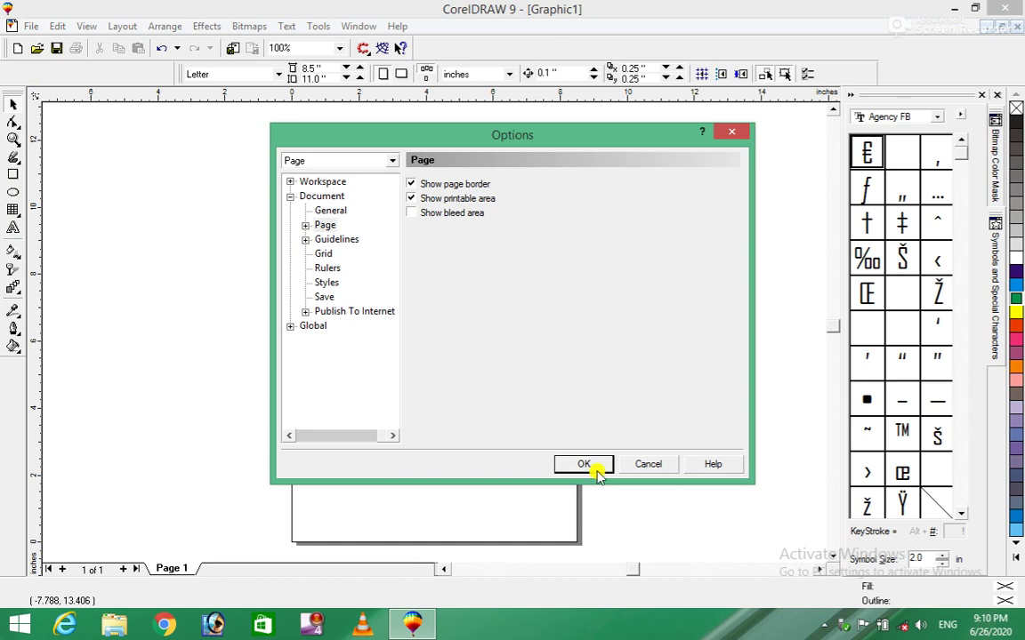
# Apply the printable area display, then turn the printable area off again in the document's page options and apply the change.
pyautogui.click(597, 471)
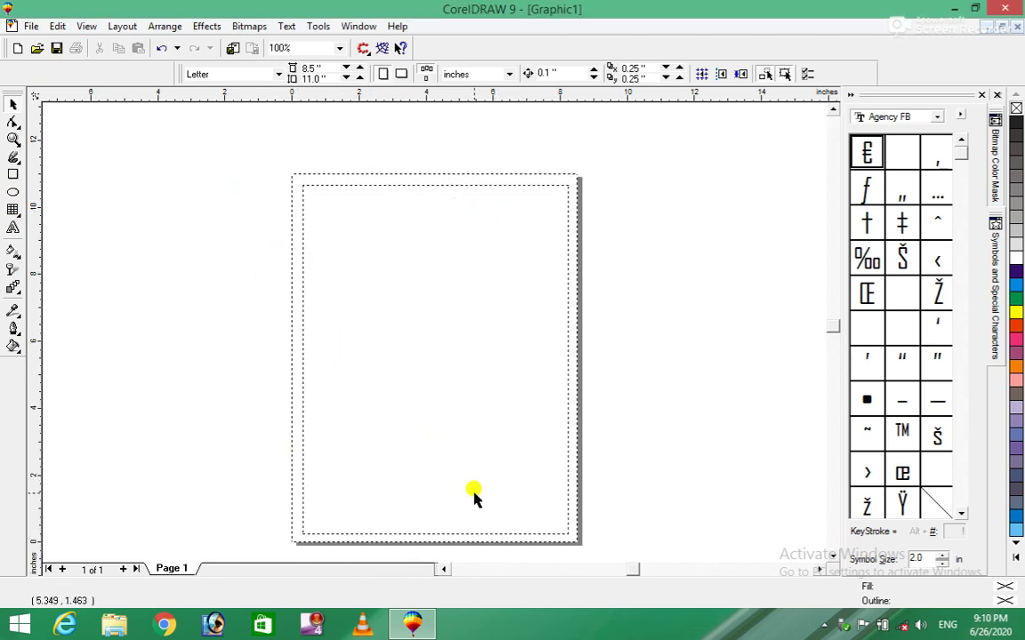
pyautogui.click(86, 27)
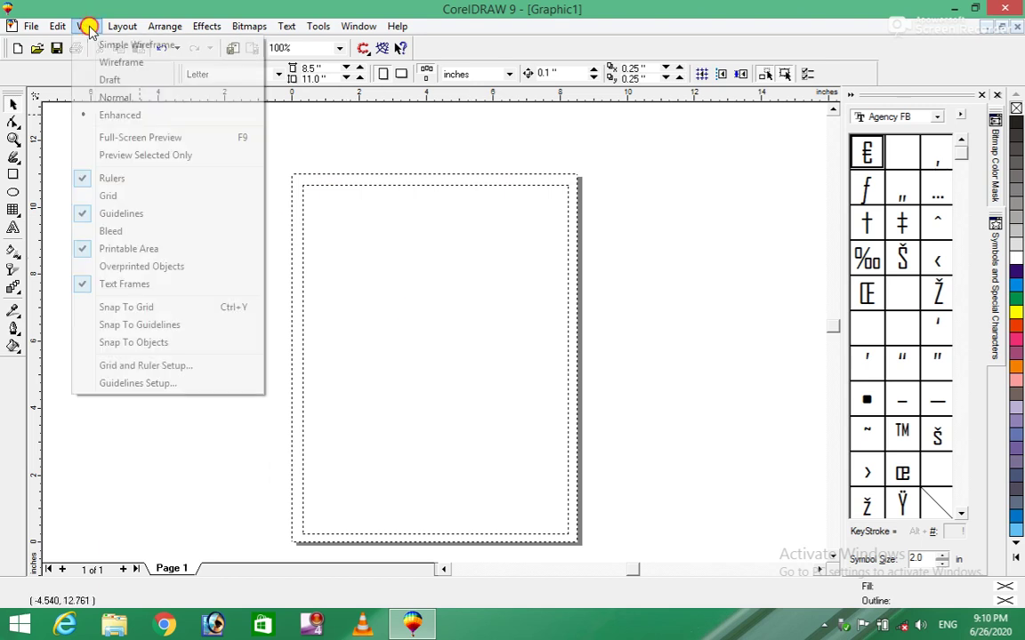
pyautogui.click(131, 364)
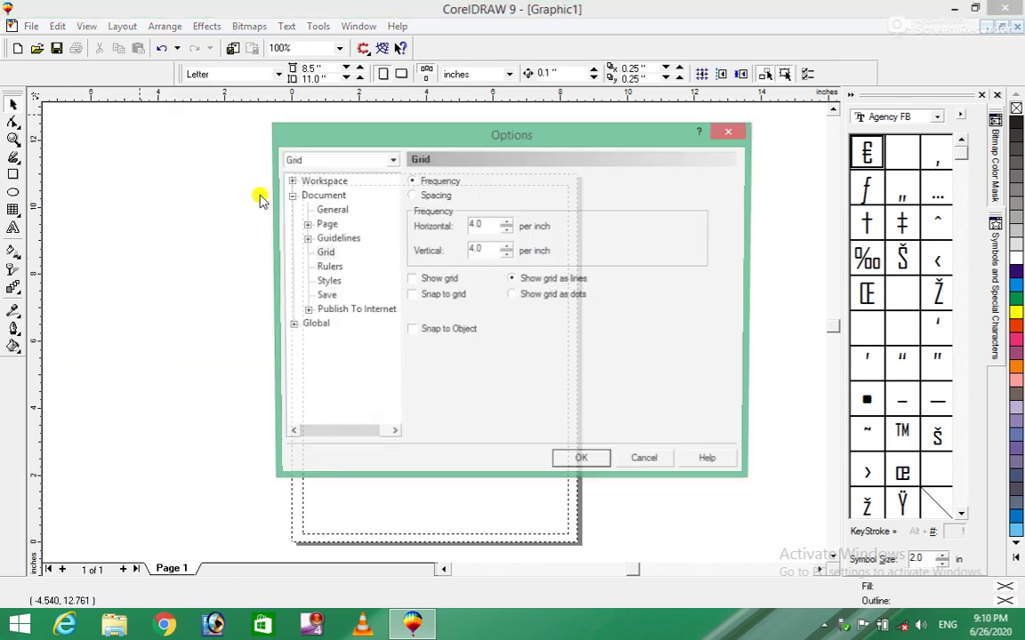
pyautogui.click(323, 227)
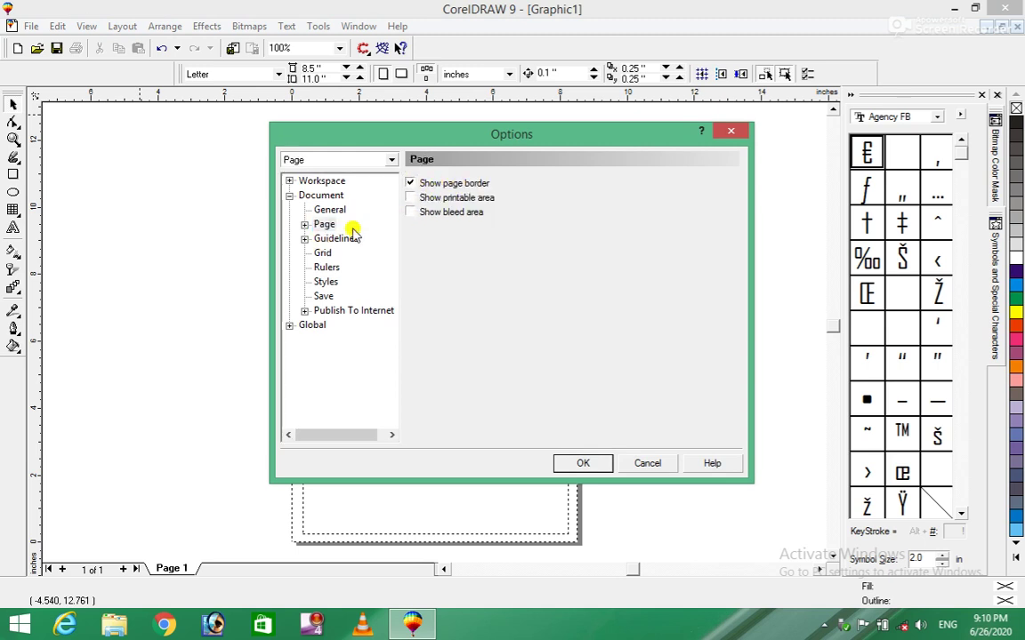
pyautogui.click(578, 461)
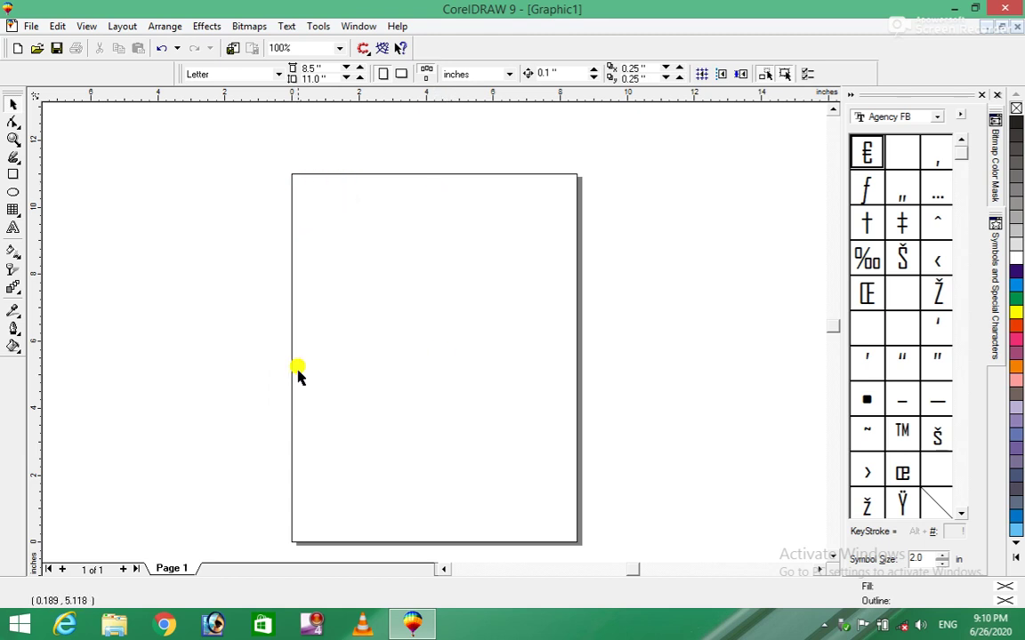
# Turn off showing the page border in the document's page options and apply the setting.
pyautogui.click(86, 24)
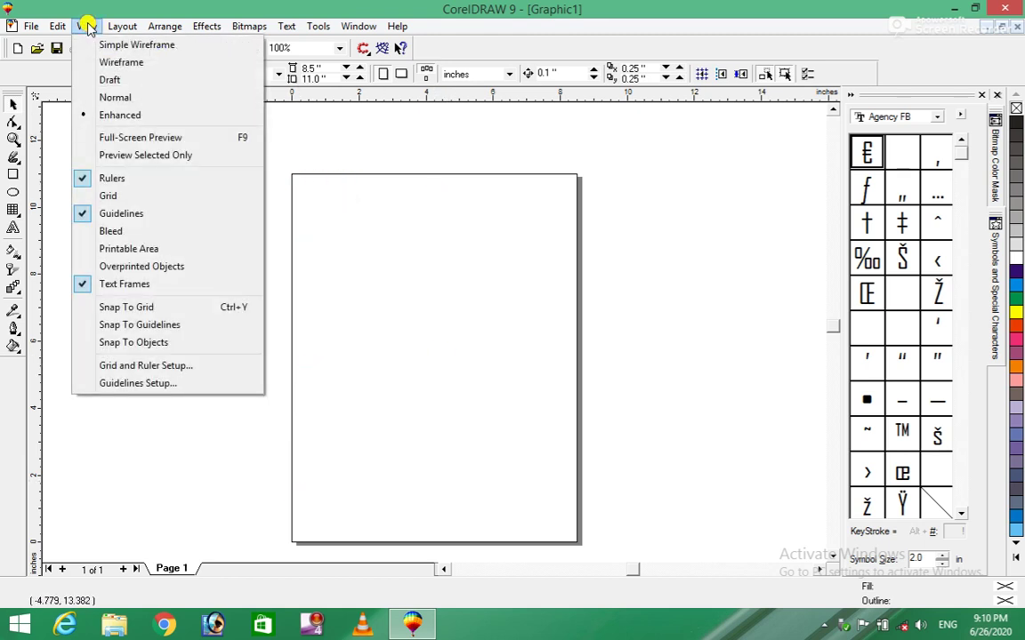
pyautogui.click(118, 368)
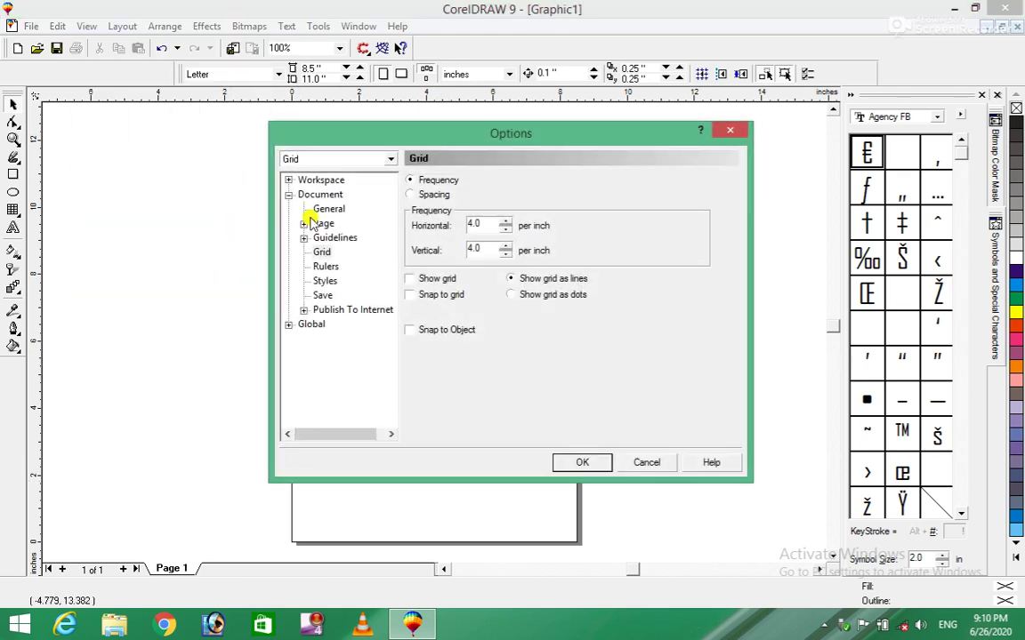
pyautogui.click(305, 224)
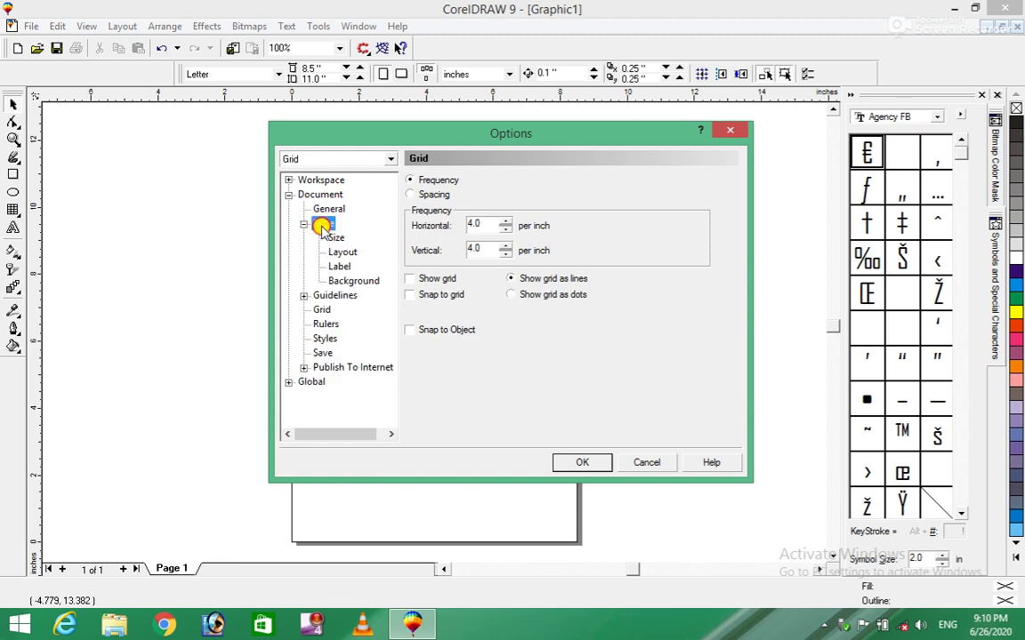
pyautogui.click(322, 224)
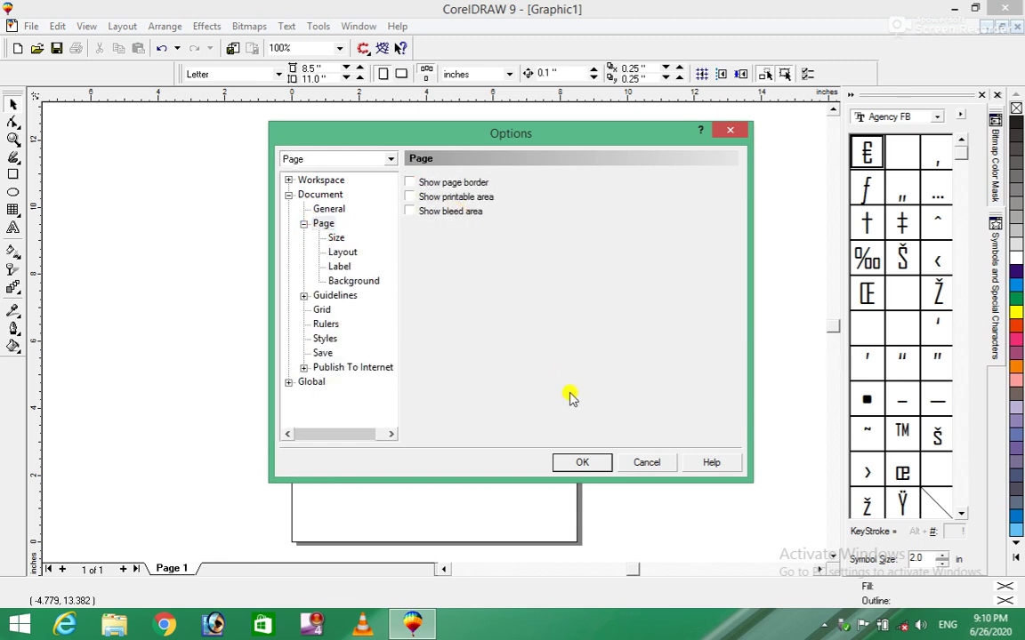
pyautogui.click(590, 464)
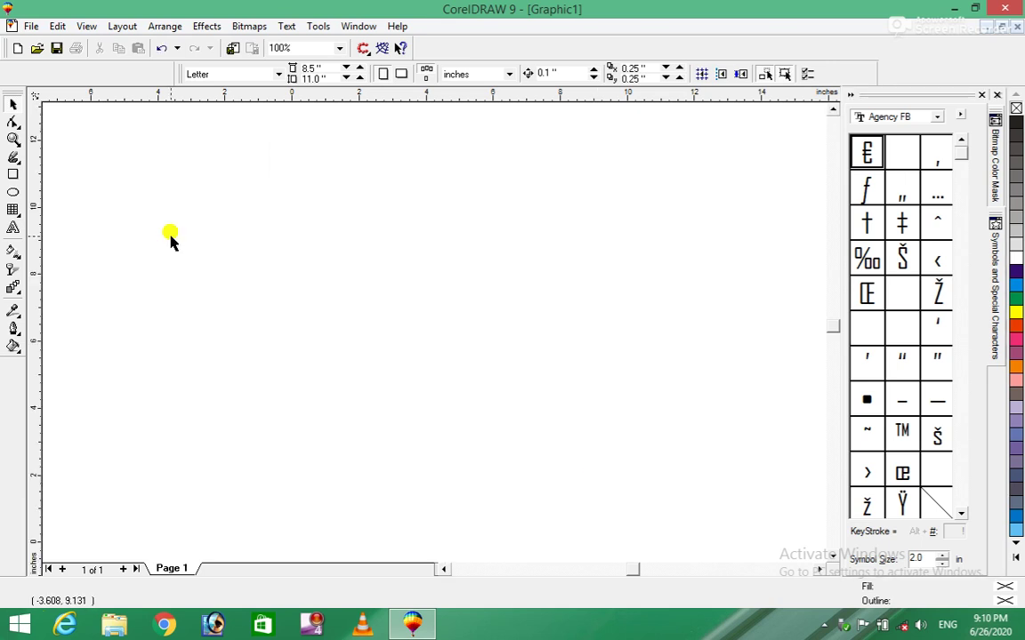
# Re-enable showing the page border in the document's page options and apply the setting.
pyautogui.click(86, 26)
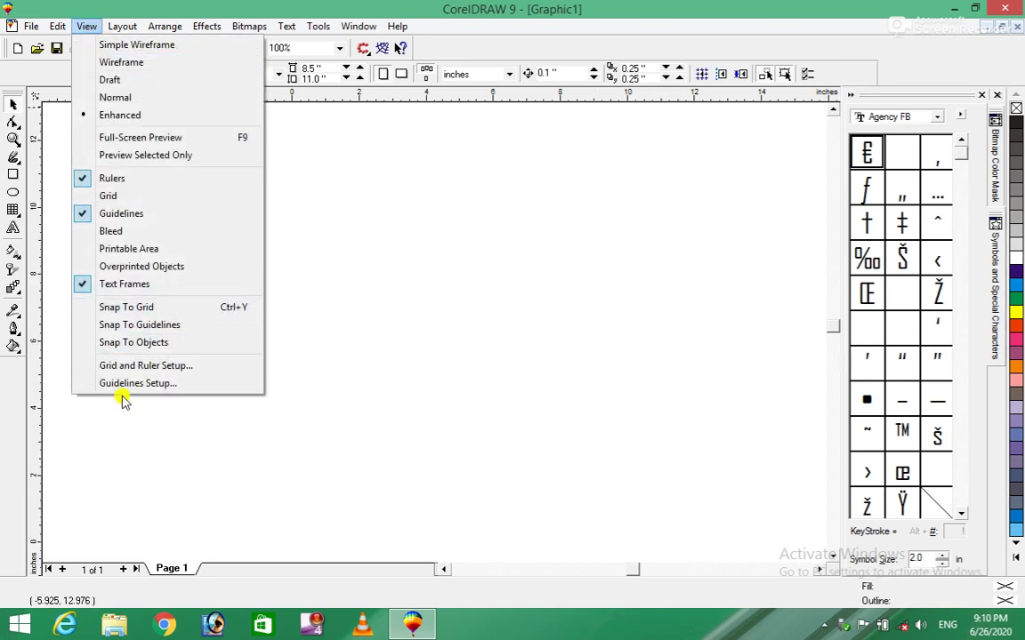
pyautogui.click(125, 365)
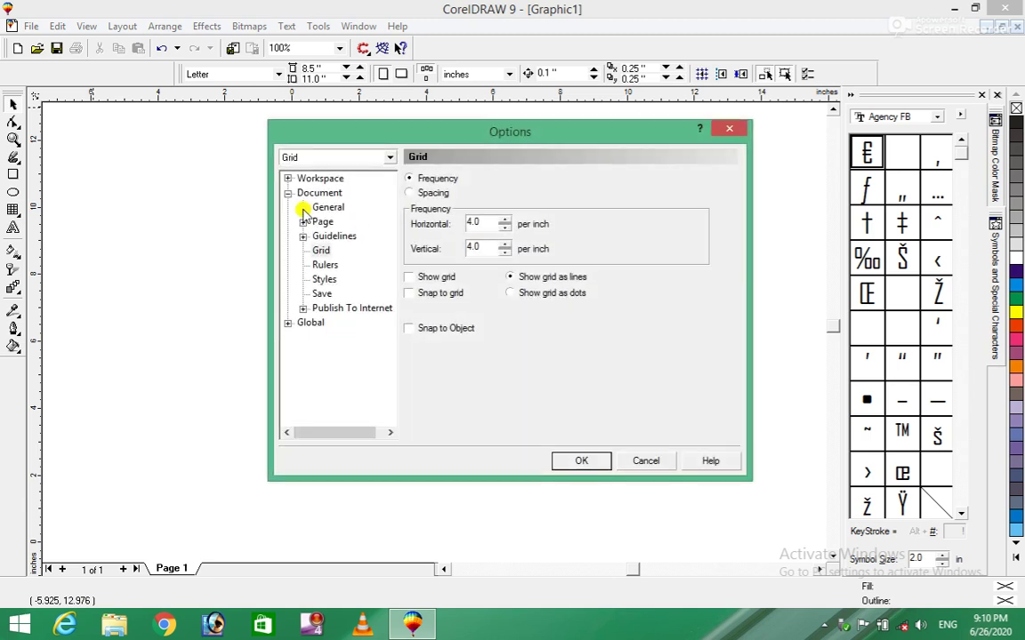
pyautogui.click(320, 222)
pyautogui.click(412, 181)
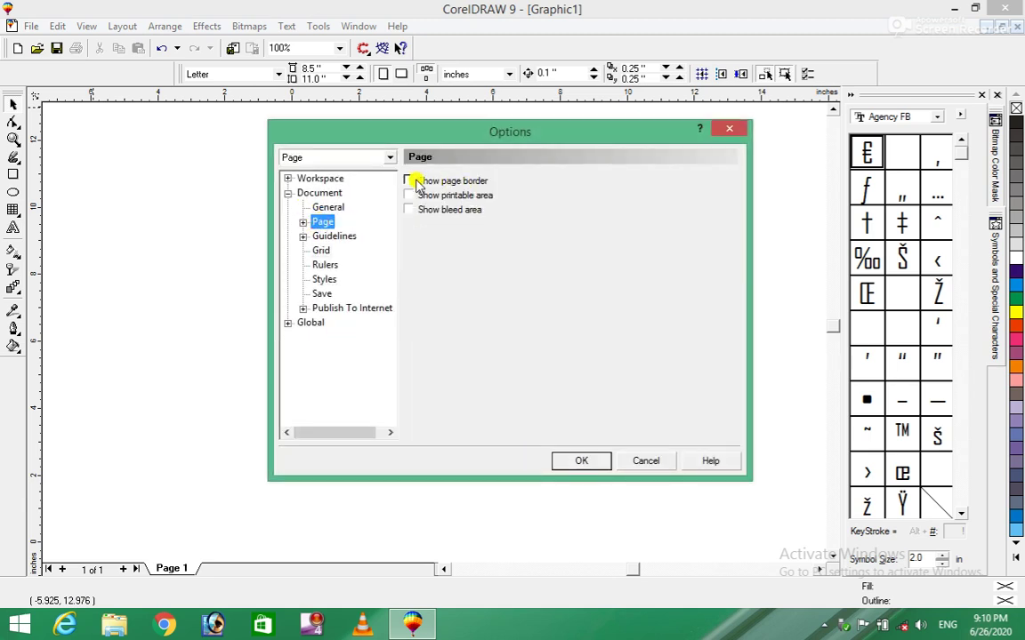
pyautogui.click(411, 180)
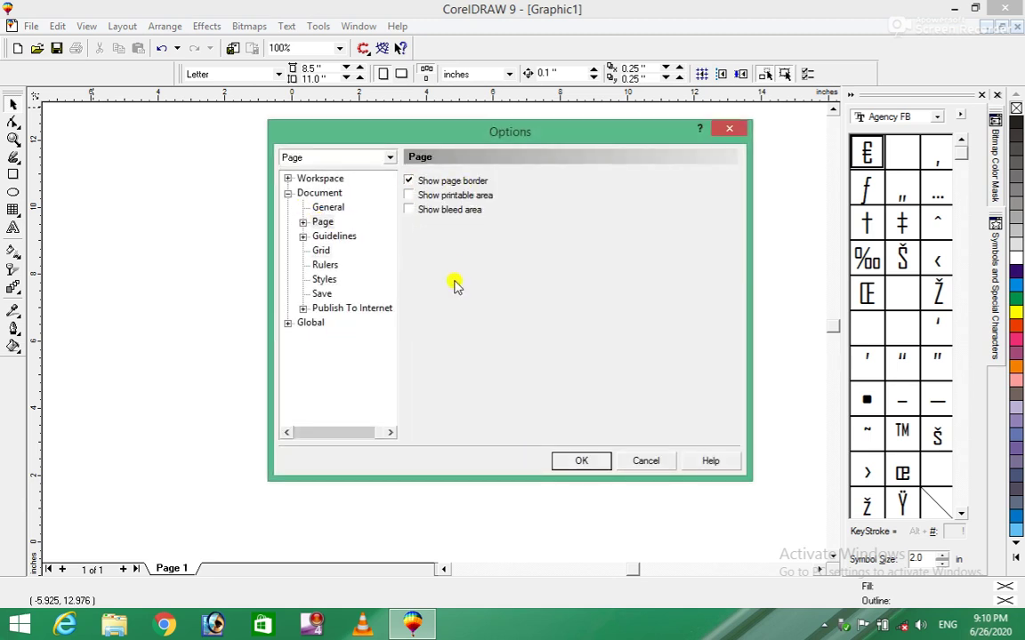
pyautogui.click(582, 459)
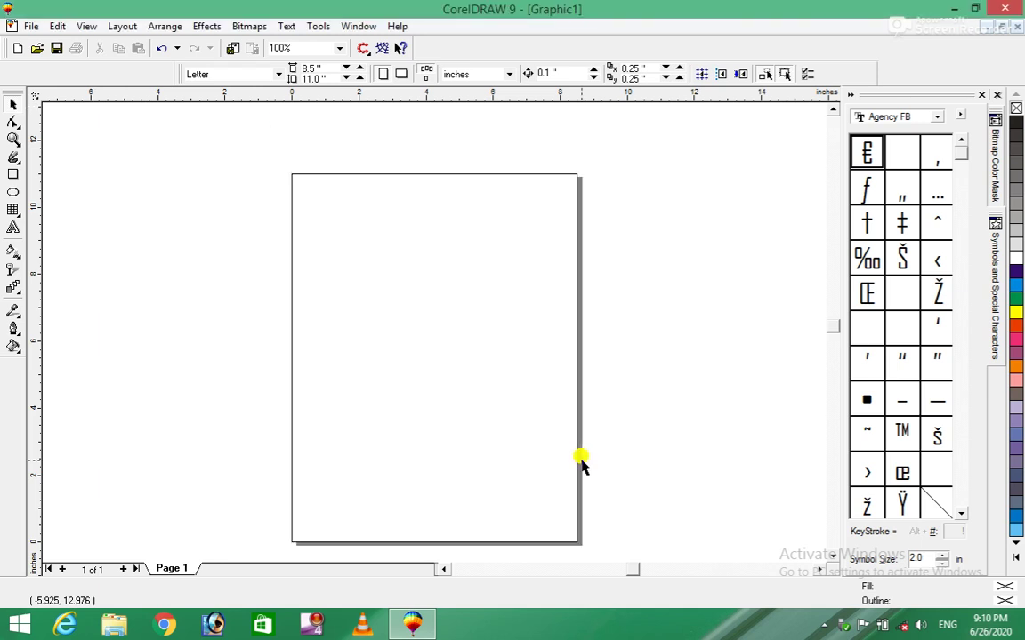
pyautogui.click(86, 26)
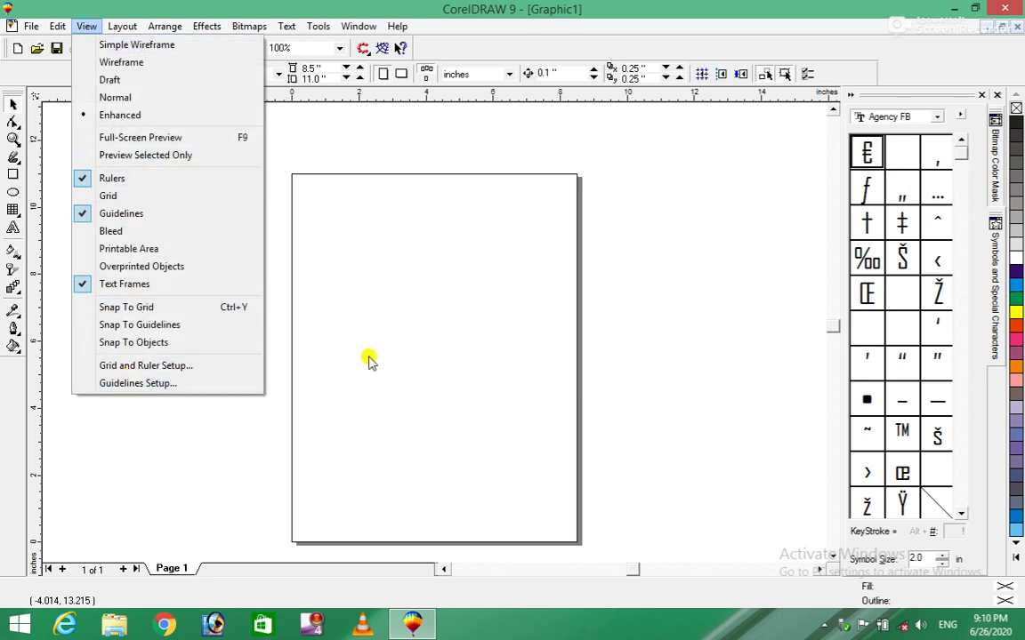
pyautogui.moveTo(129, 32)
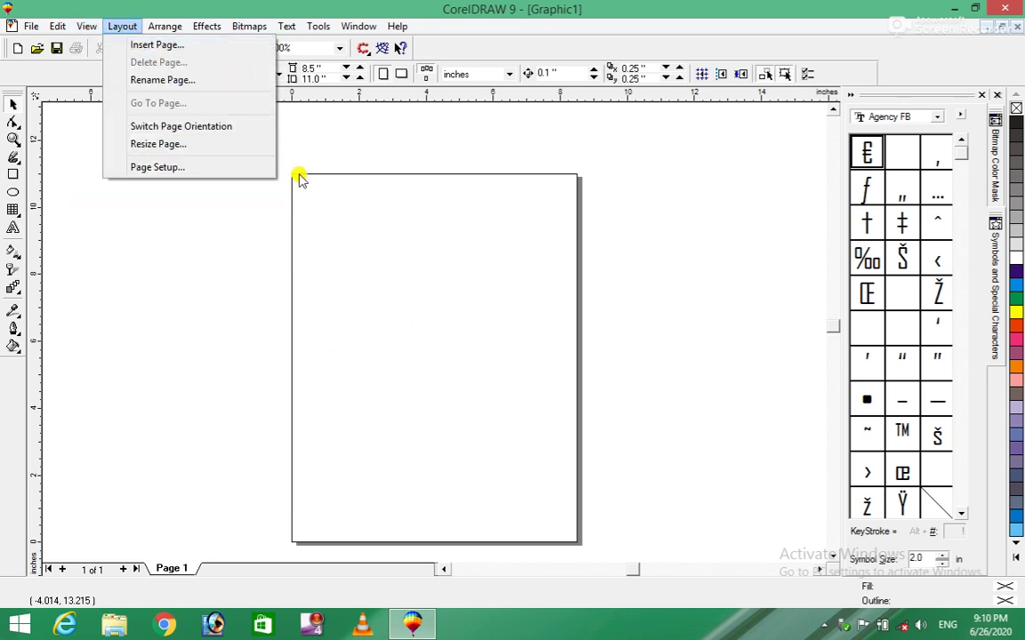
pyautogui.click(691, 297)
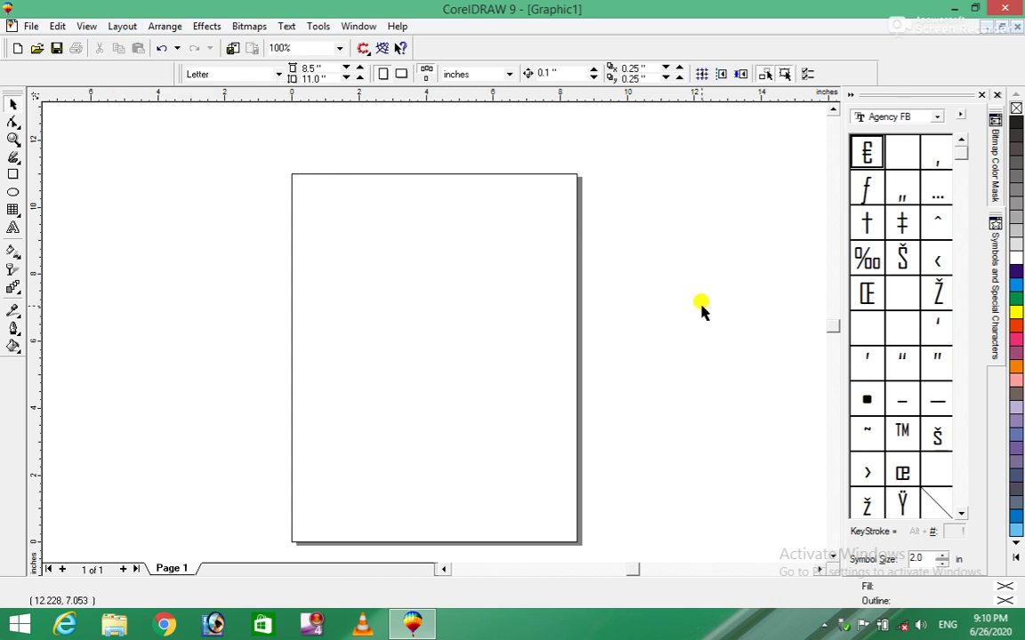